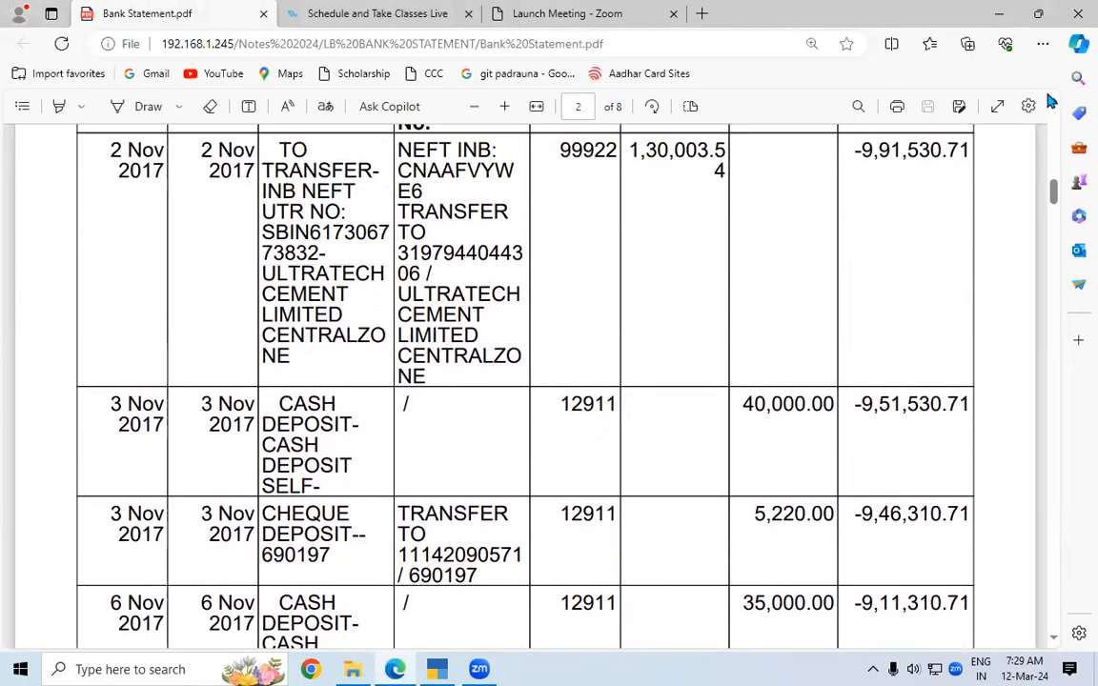
Switch from the Bank Statement.pdf in Edge to the TallyPrime window.
click(439, 669)
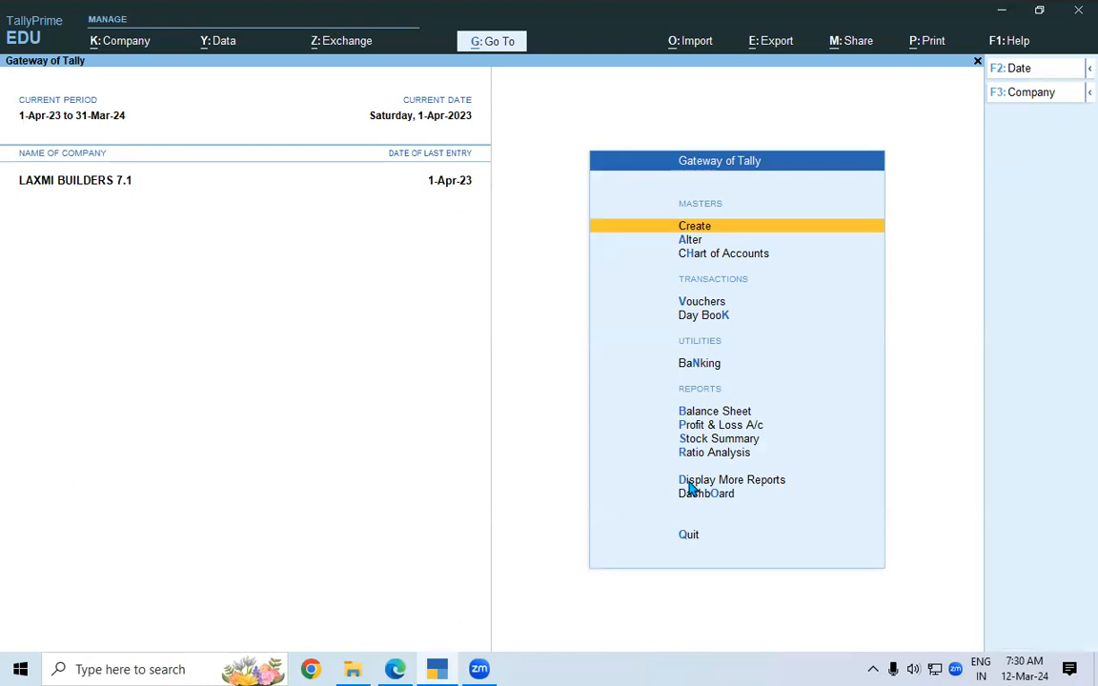
Open the April 2023 vouchers of SBI LOAN A/C through Account Books > Cash/Bank Book(s).
click(620, 482)
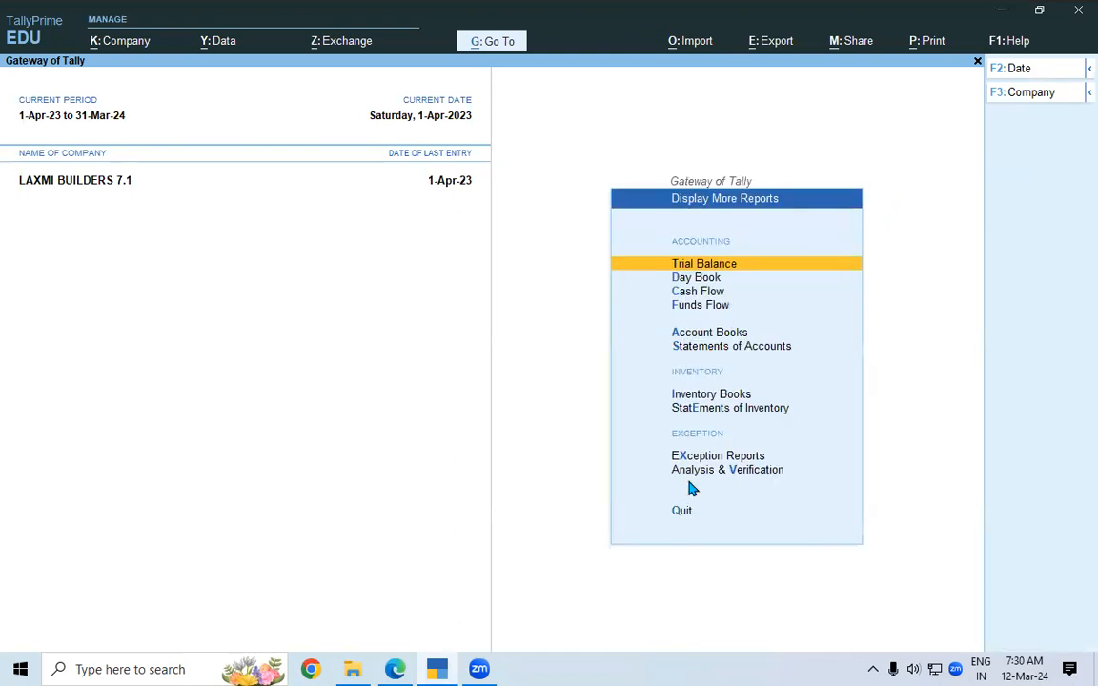
click(710, 337)
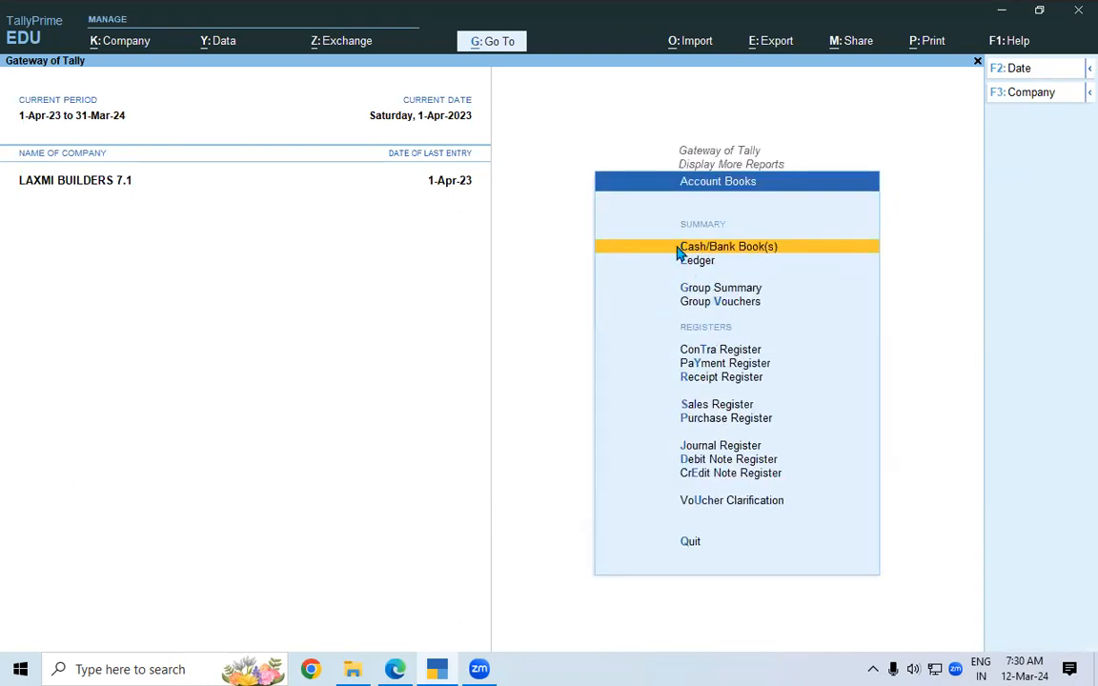
click(709, 250)
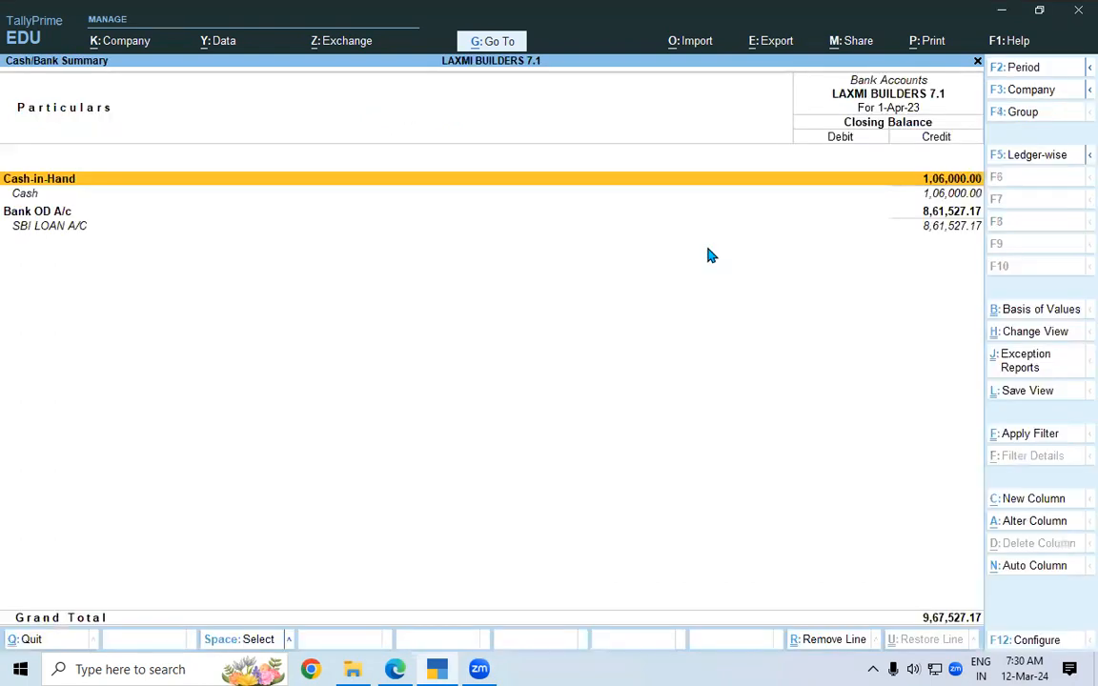
click(52, 230)
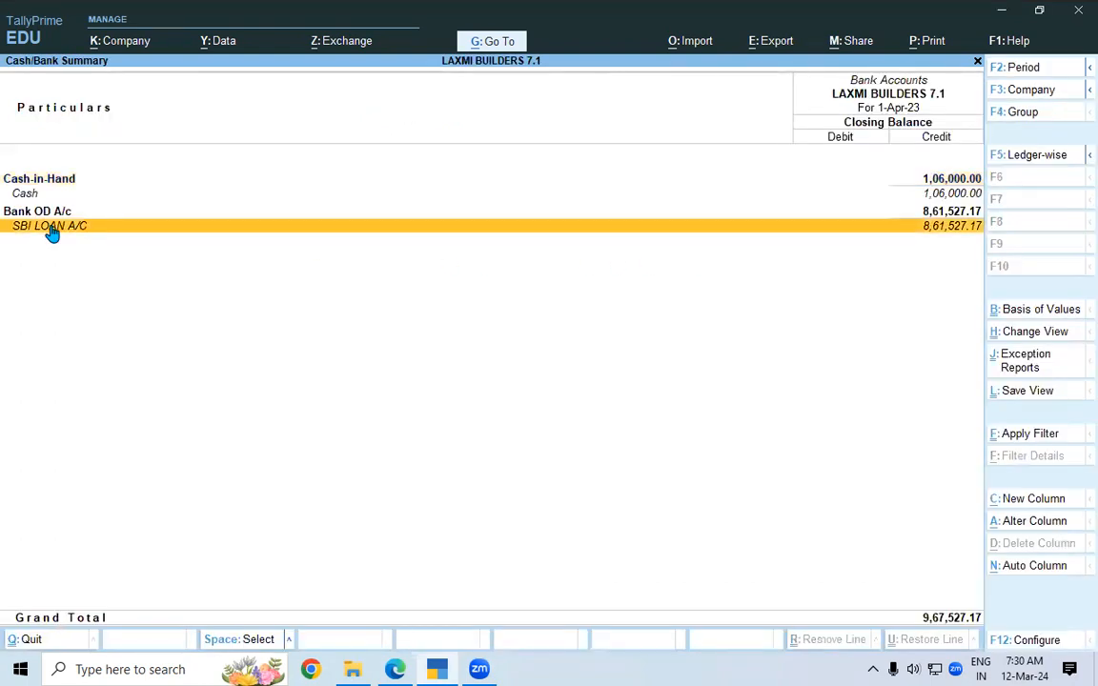
click(106, 227)
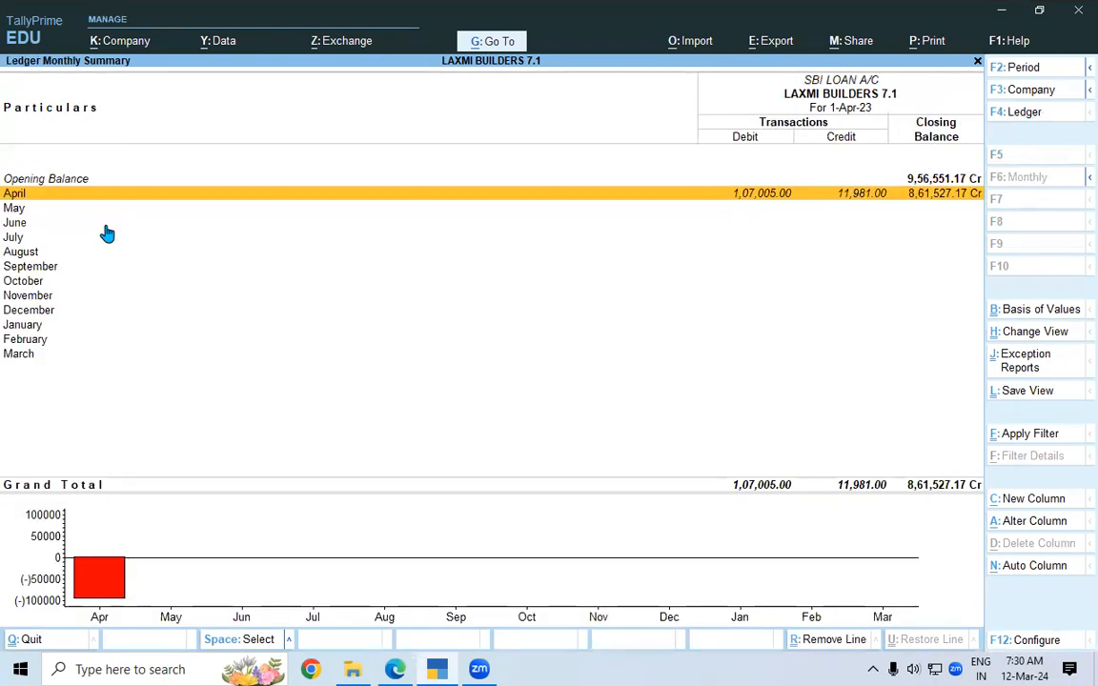
key(Return)
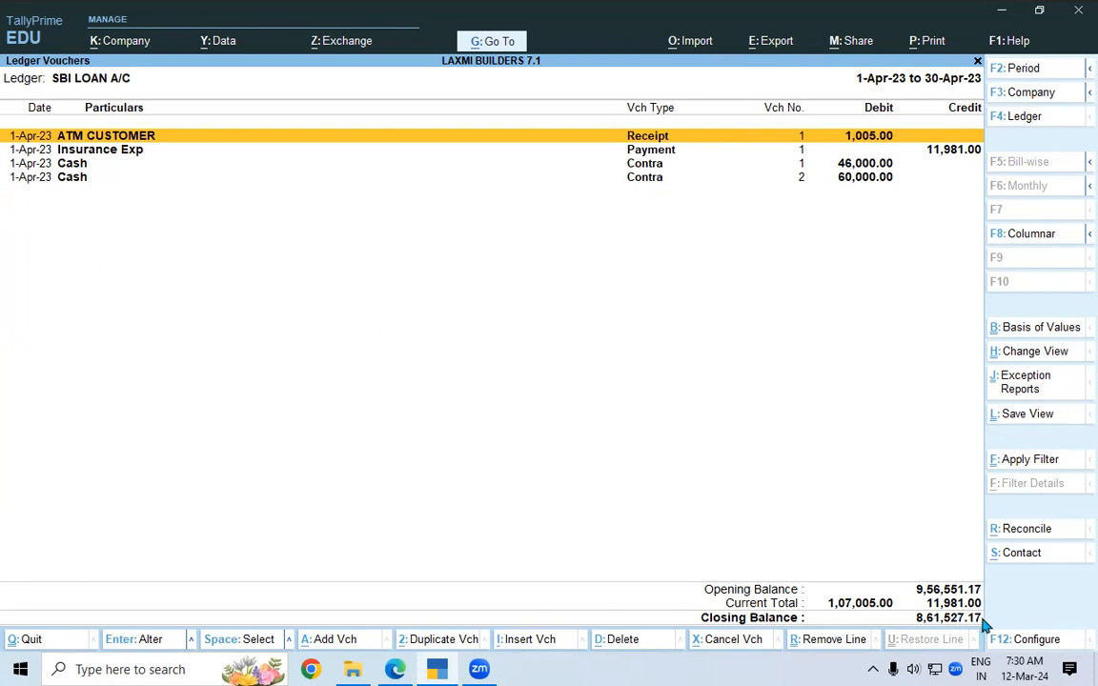
Set Show Running Balance to Yes for the loan vouchers, then go to the statement PDF.
click(1035, 639)
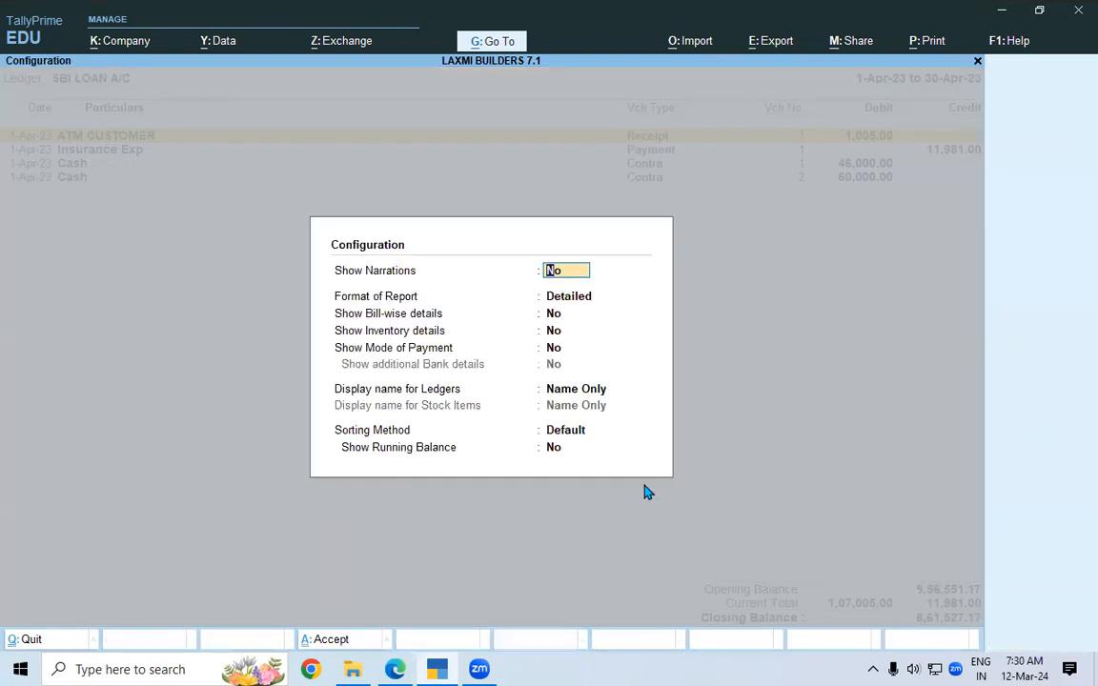
click(551, 459)
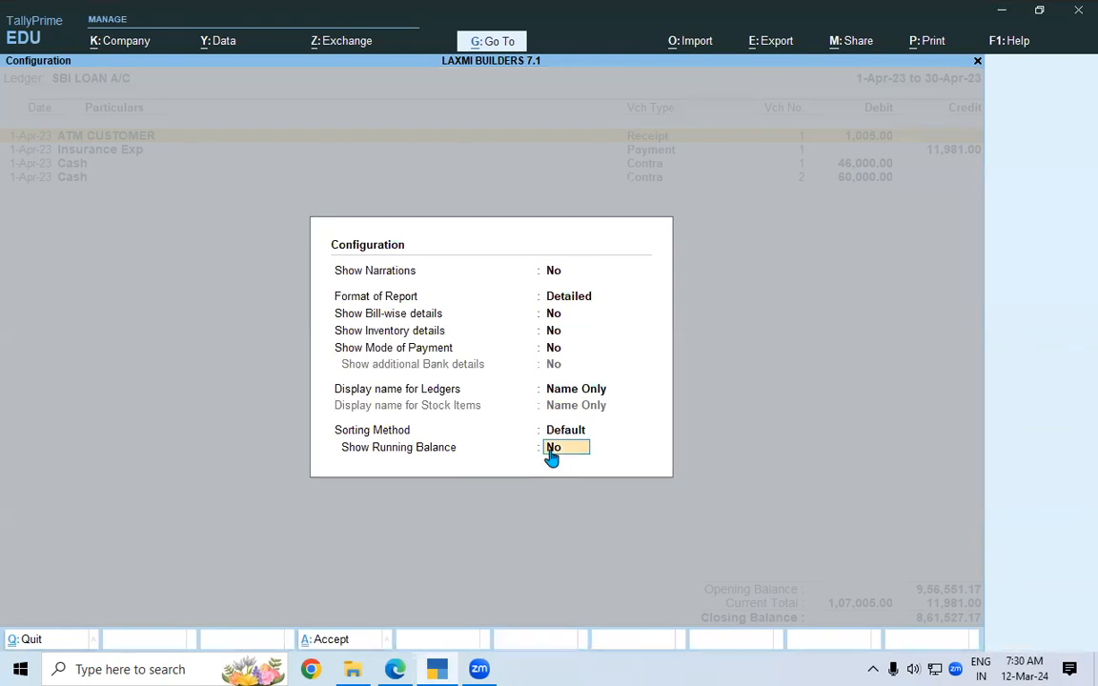
text(y)
key(Return)
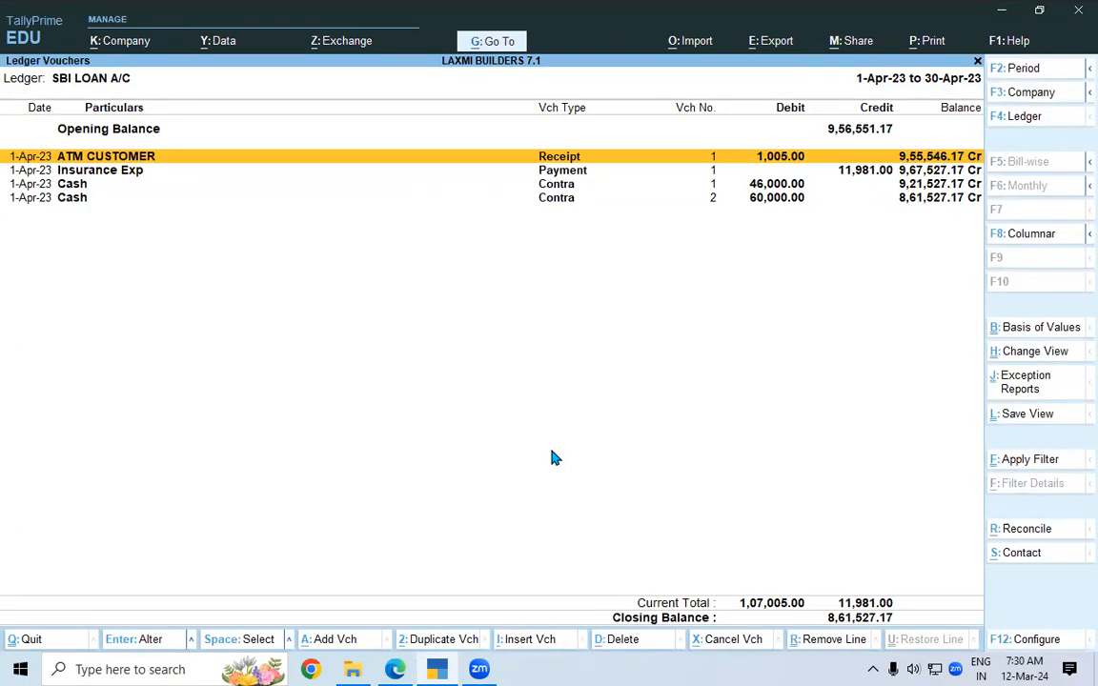
click(918, 200)
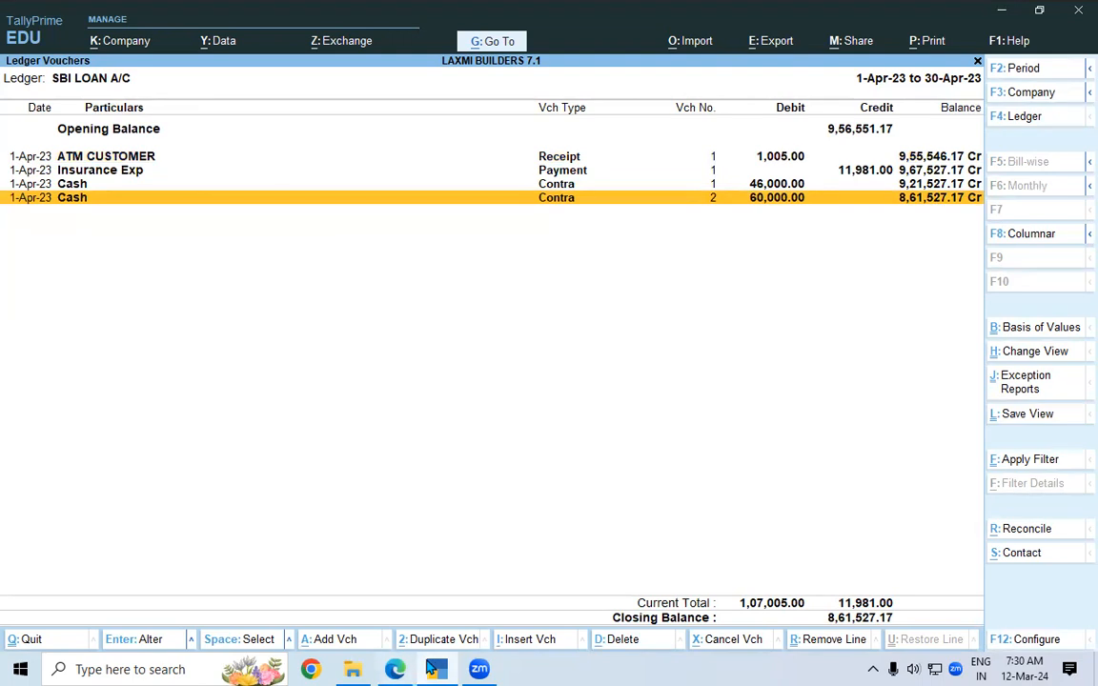
click(396, 669)
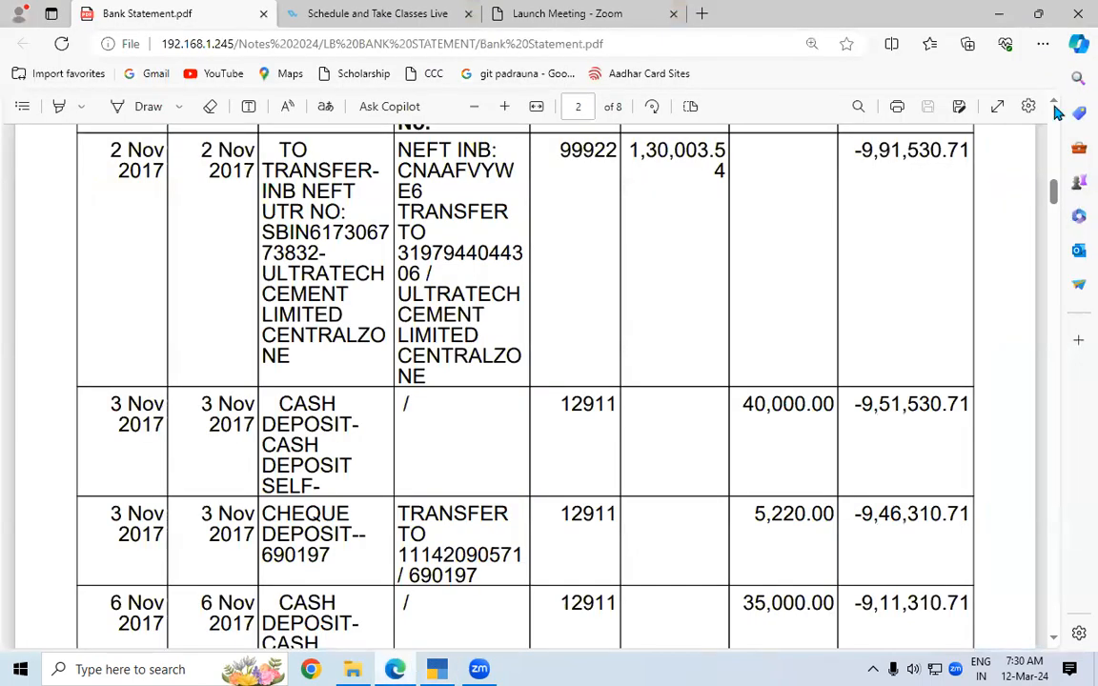
Select the -8,61,527.17 balance on page 1, then circle the .54 of the 1,30,003.54 debit.
scroll(1055, 112, up, 6)
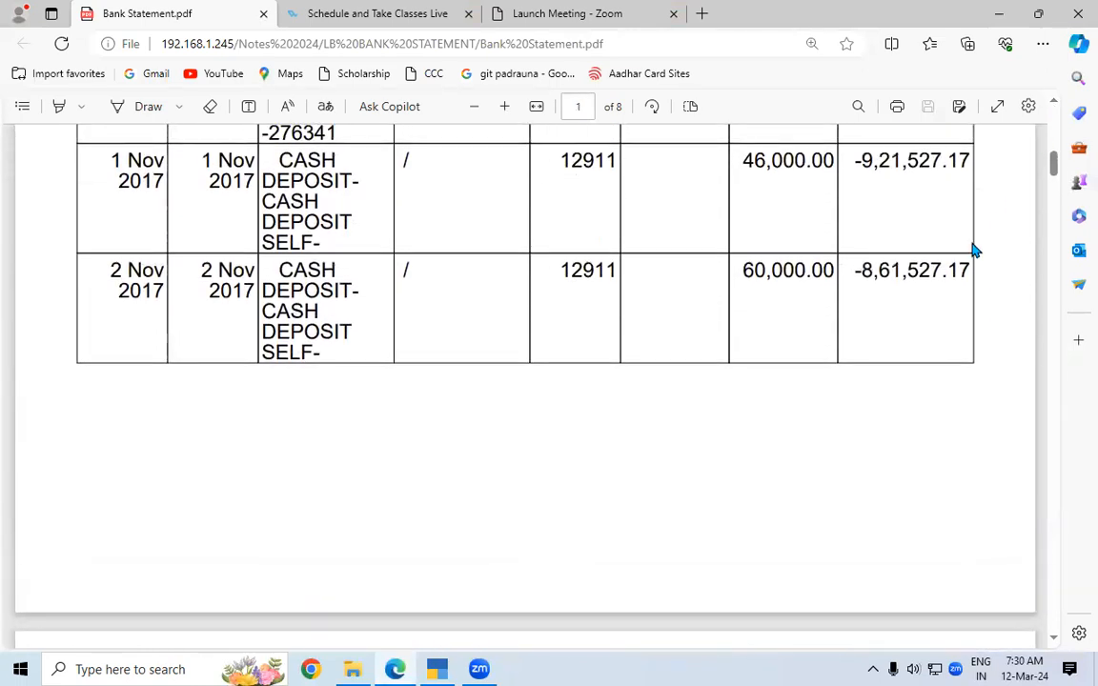
drag(862, 269, 970, 274)
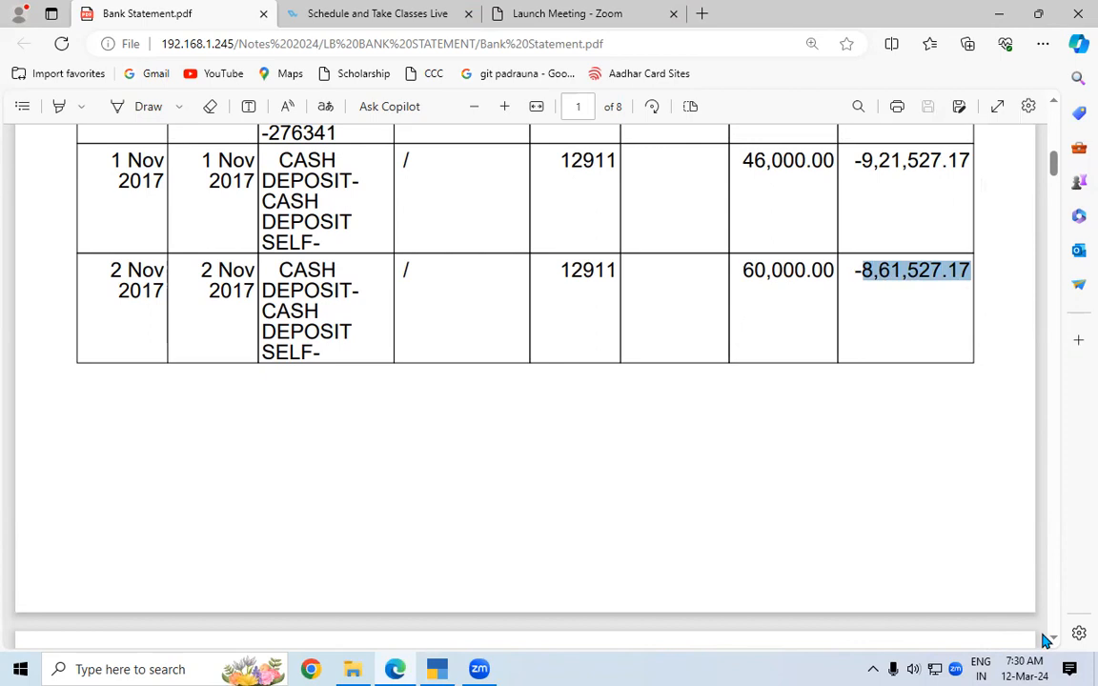
scroll(1052, 641, down, 5)
scroll(1052, 639, down, 2)
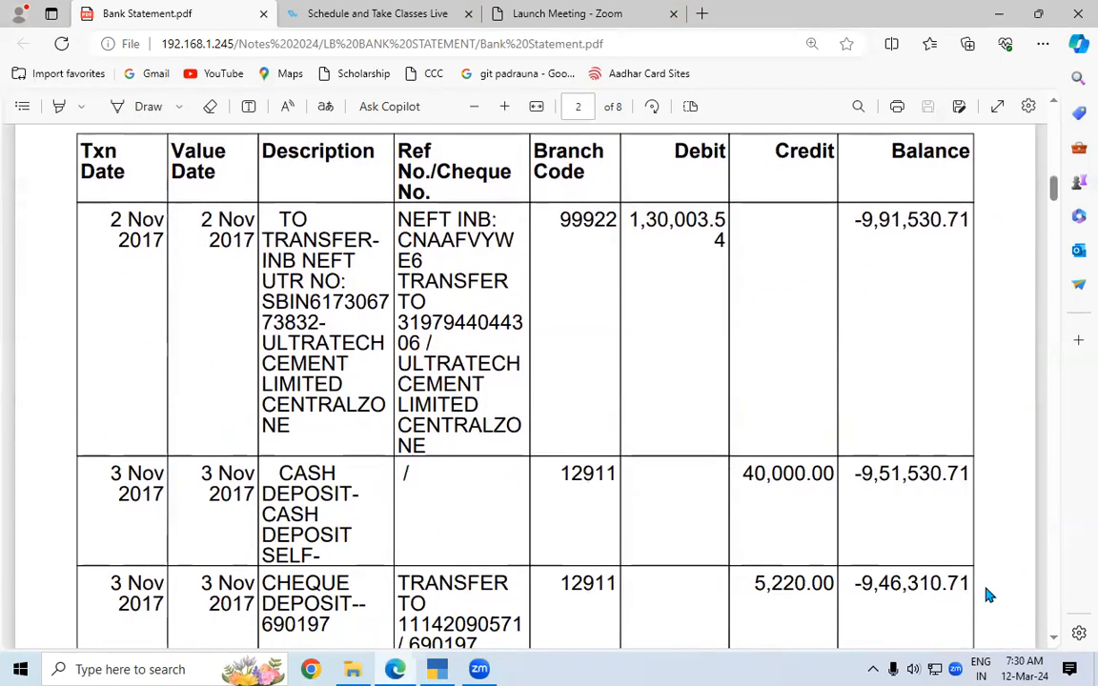
click(143, 107)
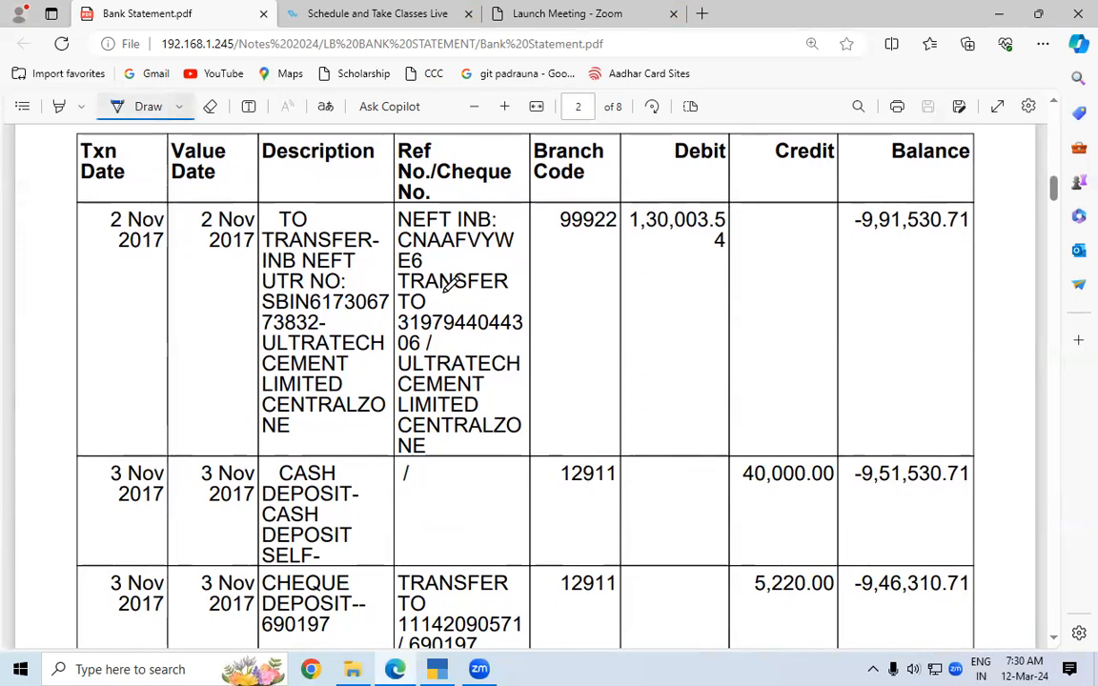
mouse_move(724, 196)
mouse_down()
mouse_move(703, 213)
mouse_move(711, 250)
mouse_move(731, 240)
mouse_move(725, 193)
mouse_up()
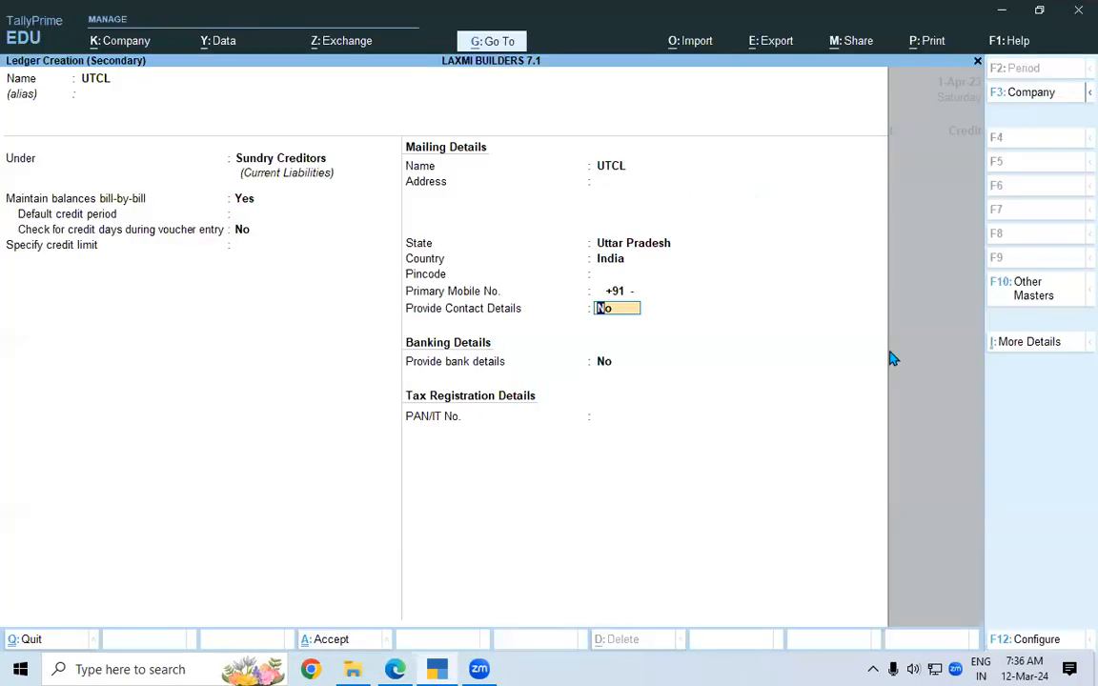
Save the UTCL ledger with default contact and bank settings, and choose New Ref.
key(Return)
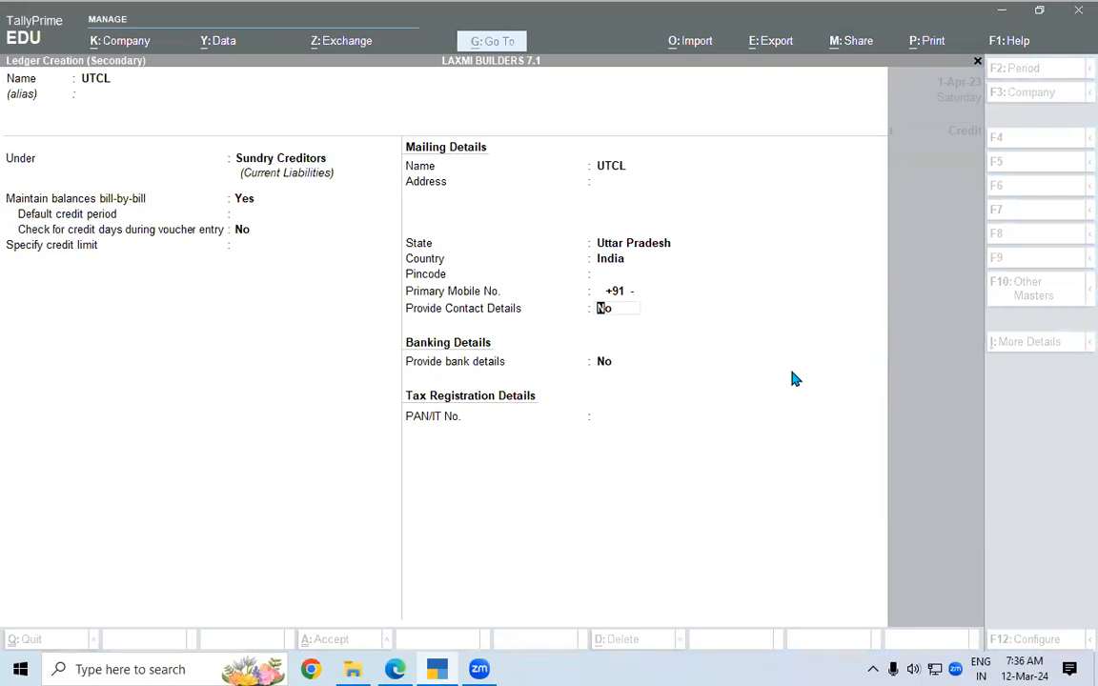
key(Return)
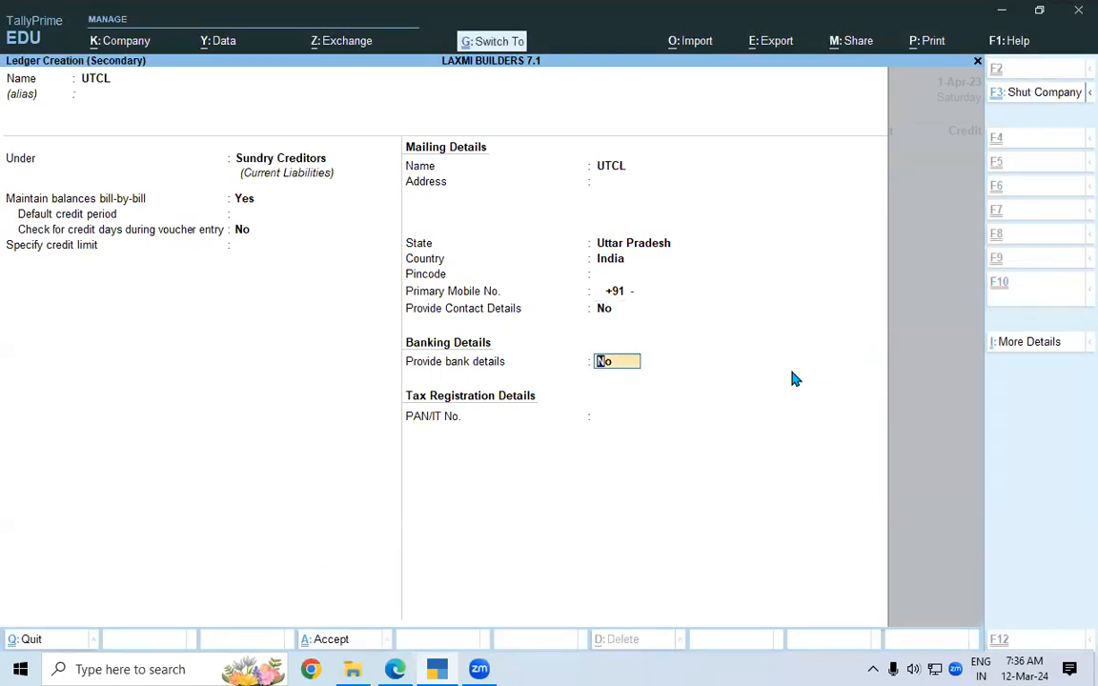
key(ctrl+a)
key(Up)
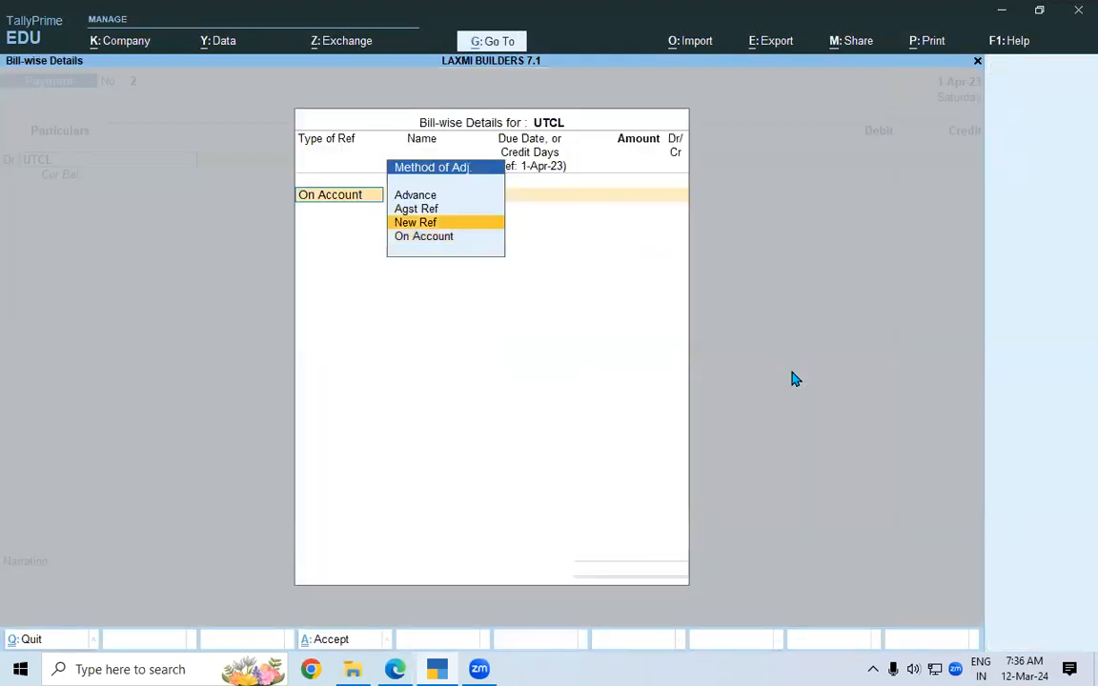
key(Return)
key(Return)
key(Return)
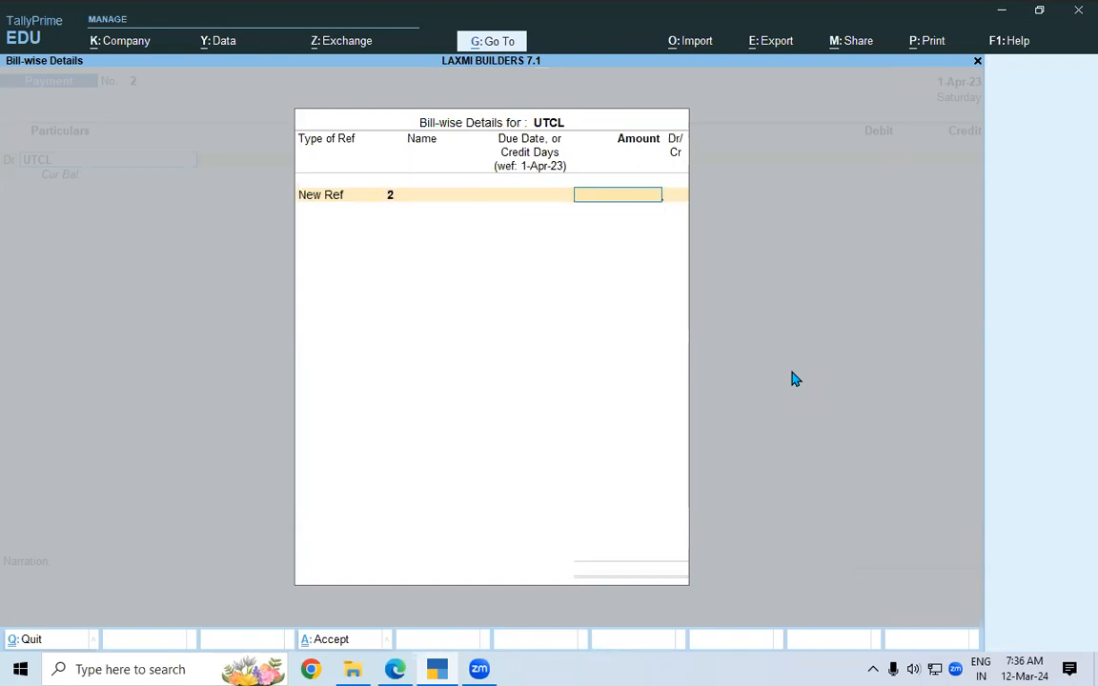
Allocate 1,30,000.00 to bill New Ref 2 and close the bill-wise details.
key(alt+Tab)
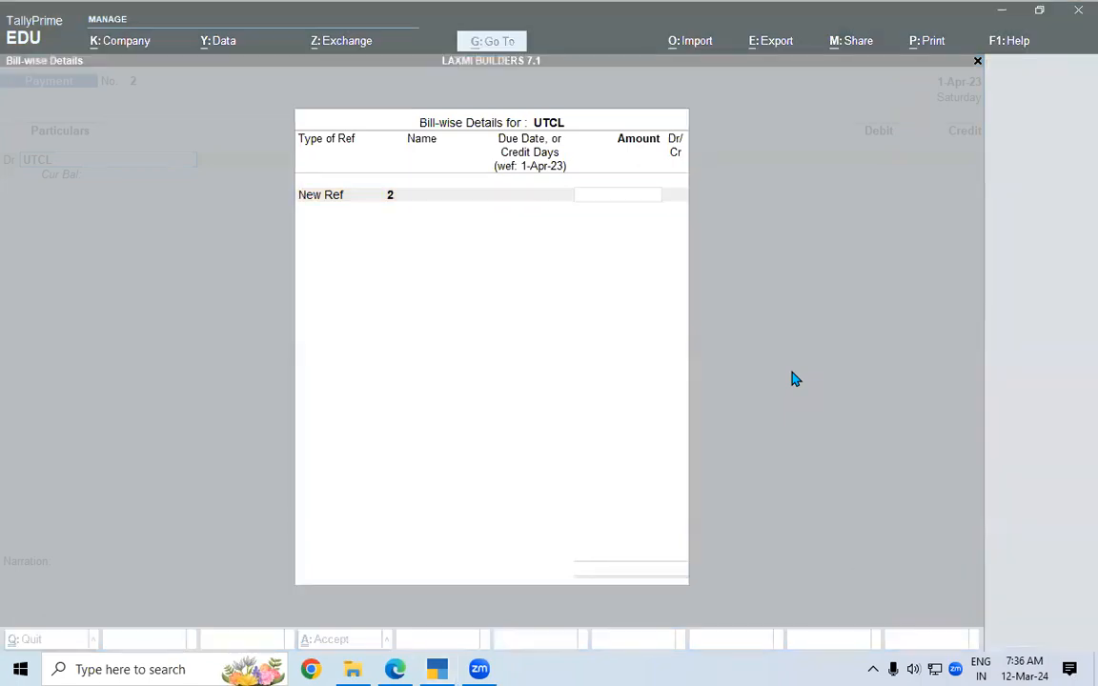
key(alt+Tab)
key(alt+Tab)
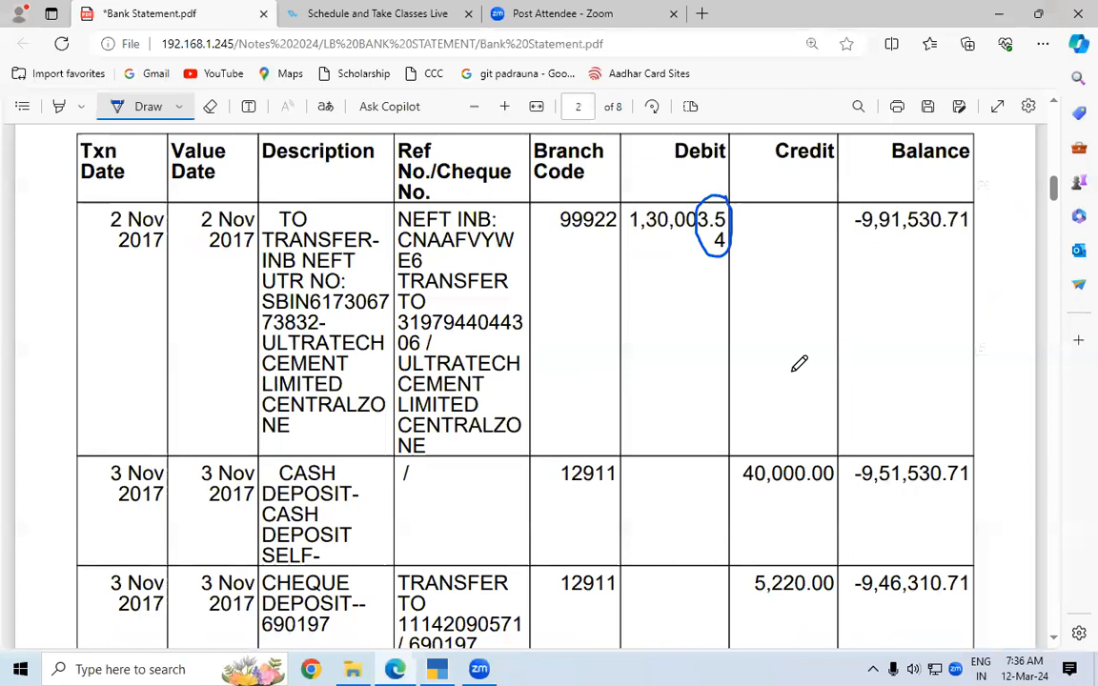
key(alt+Tab)
key(alt+Tab)
text(130000)
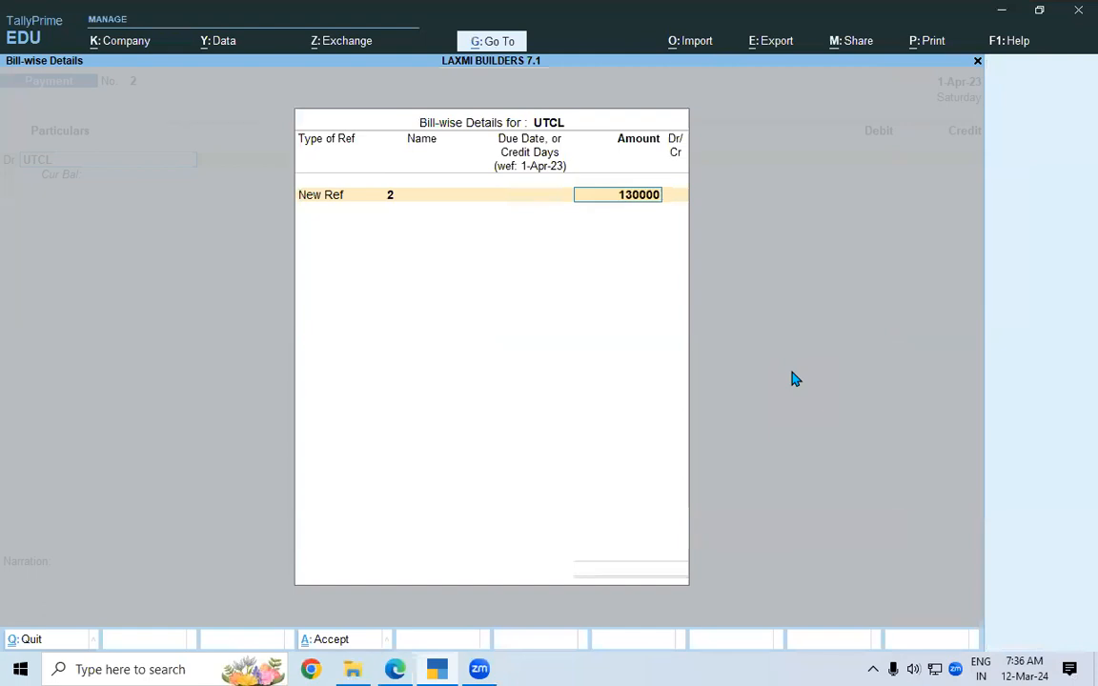
key(Return)
key(Return)
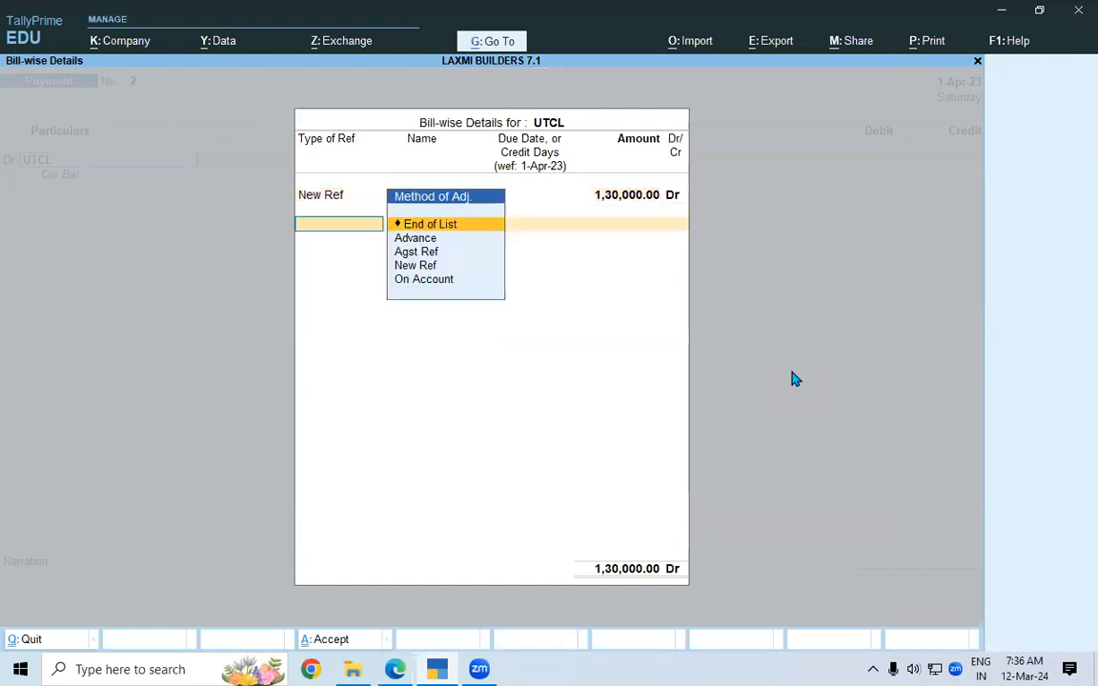
key(Return)
text(d)
key(Return)
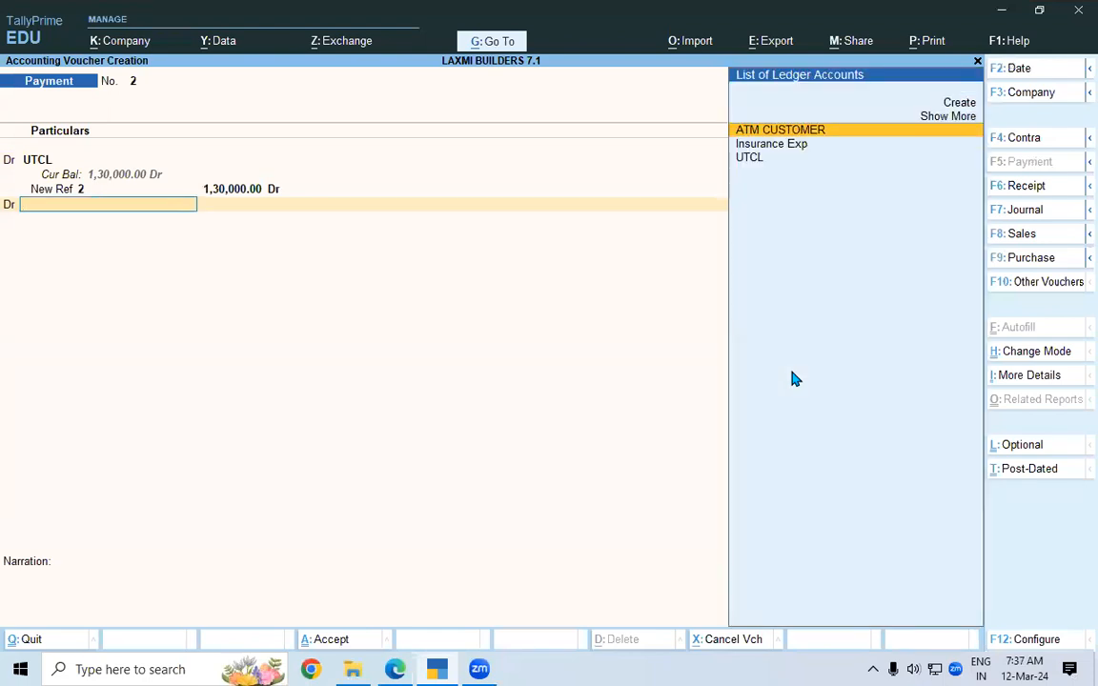
Create a Bank Charges ledger under Indirect Expenses from within the payment voucher.
key(alt+c)
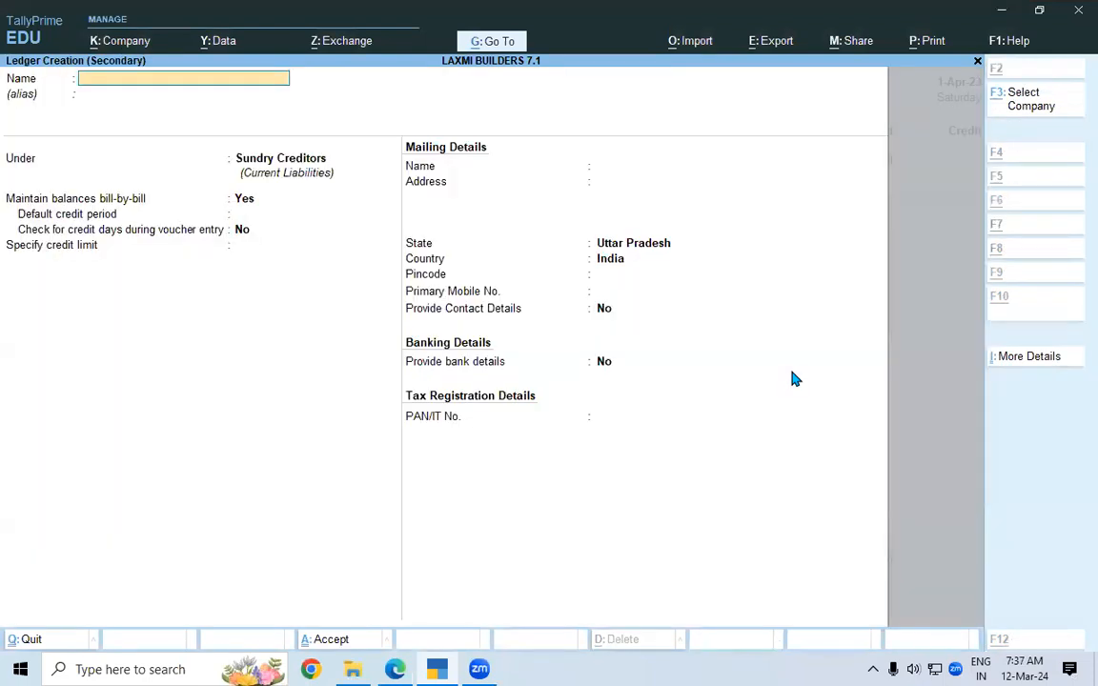
text(Ba)
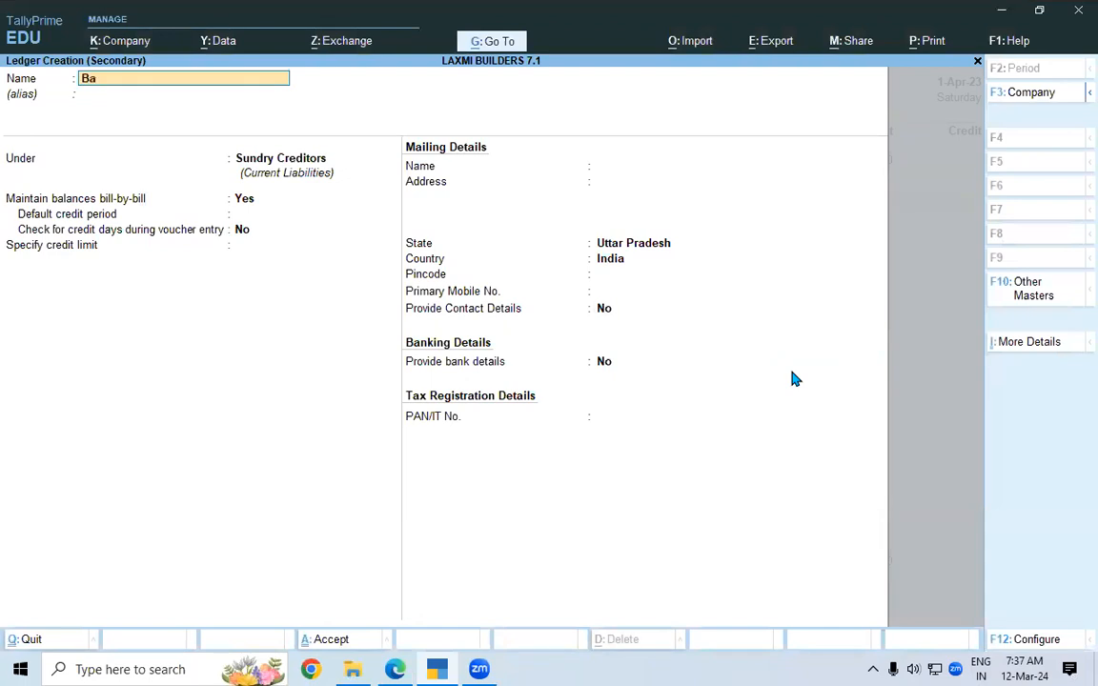
text(nk Charges)
key(Return)
key(Return)
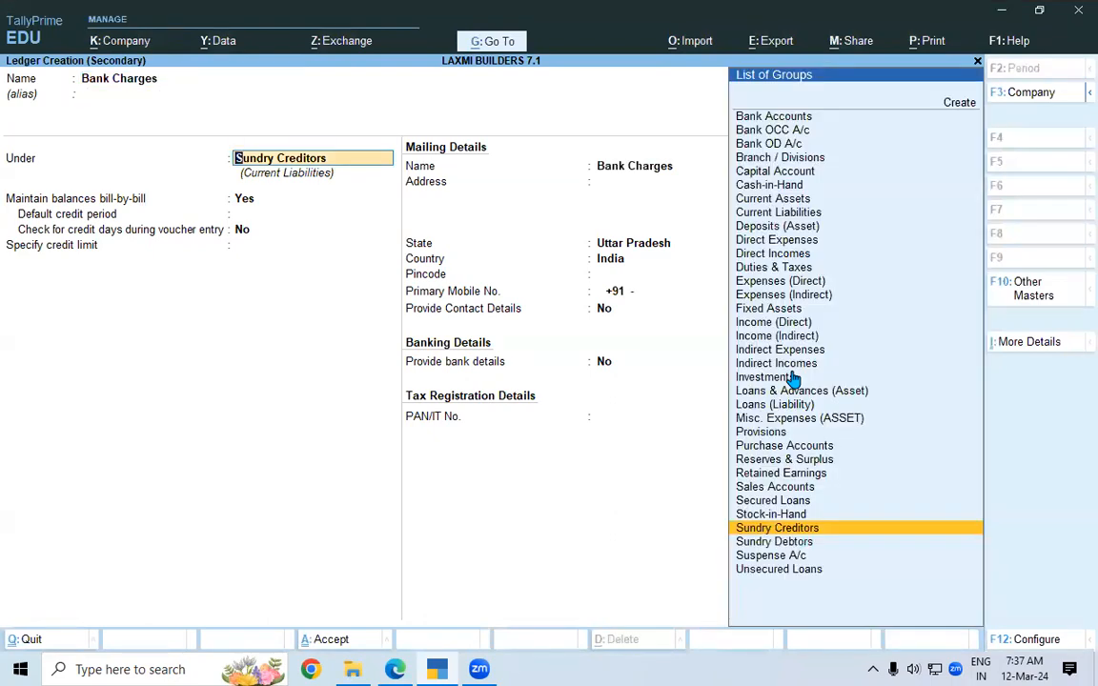
text(in)
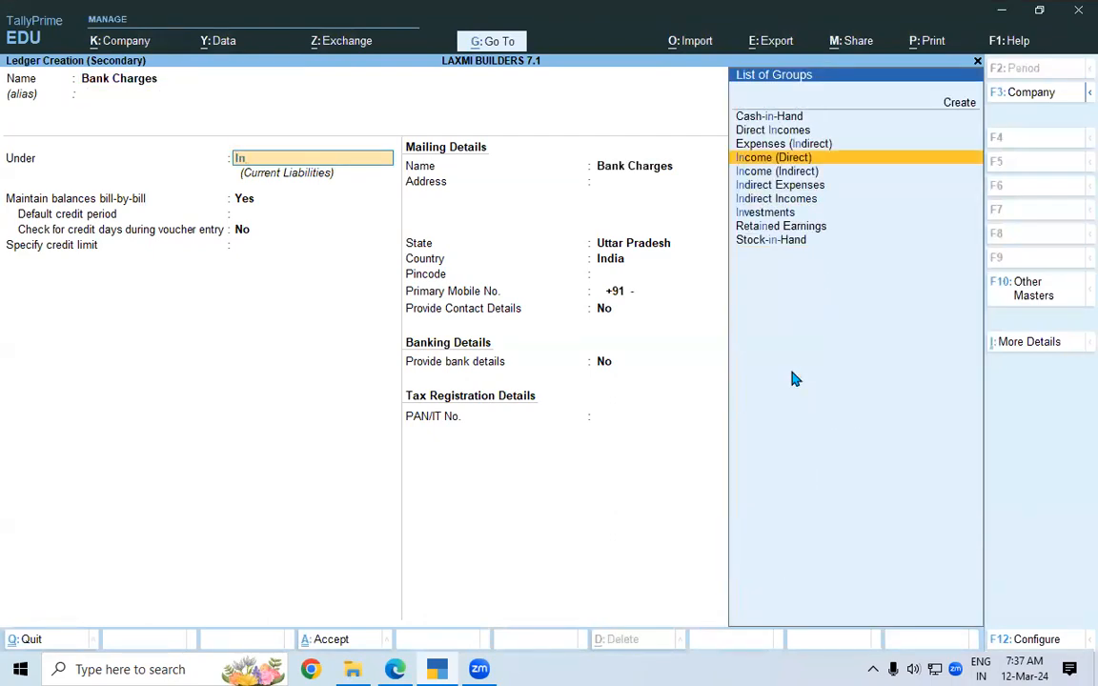
key(Down)
key(Down)
key(Return)
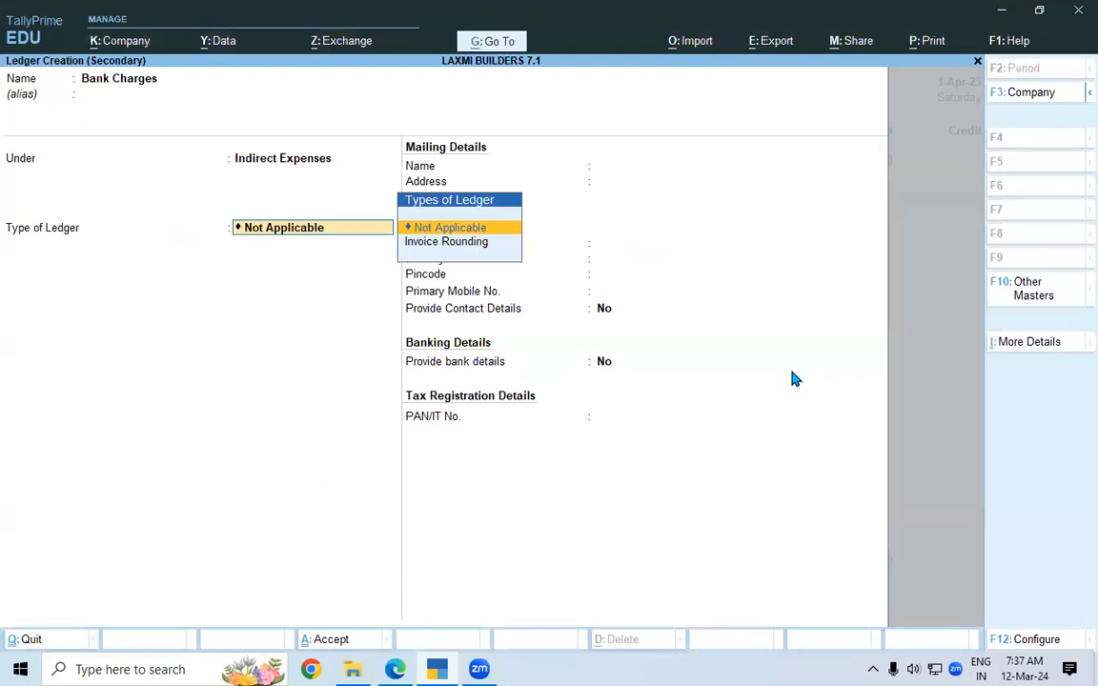
key(Return)
key(ctrl+a)
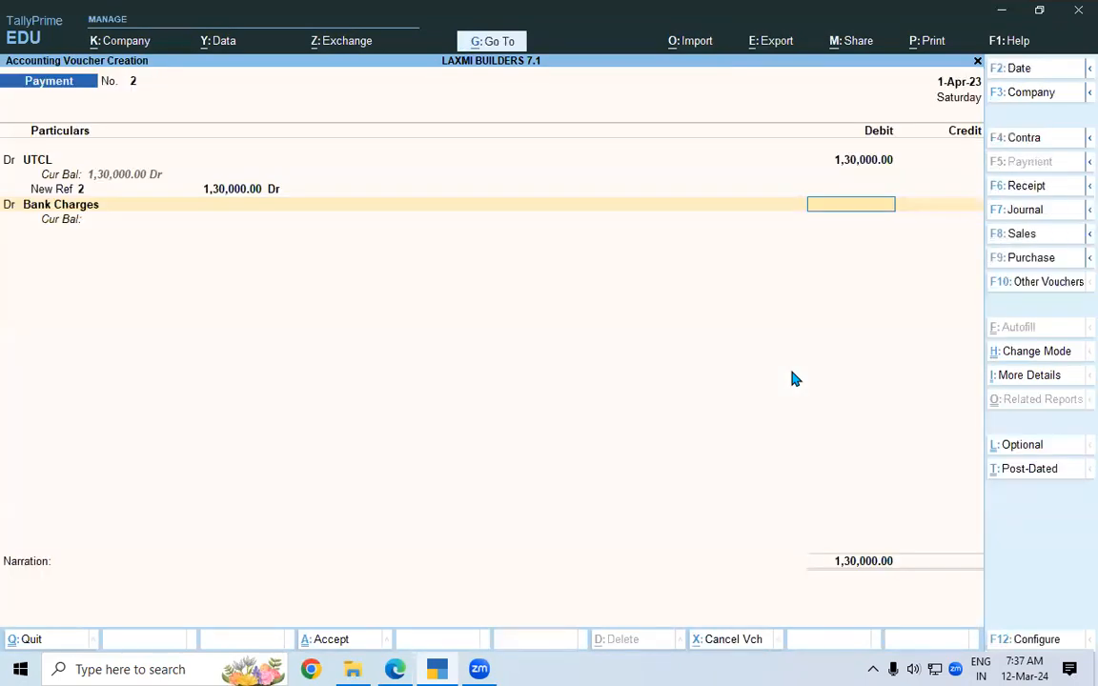
Debit Bank Charges 3.54 and credit SBI LOAN A/C, filling its bank allocation.
text(3.54)
key(Return)
key(Return)
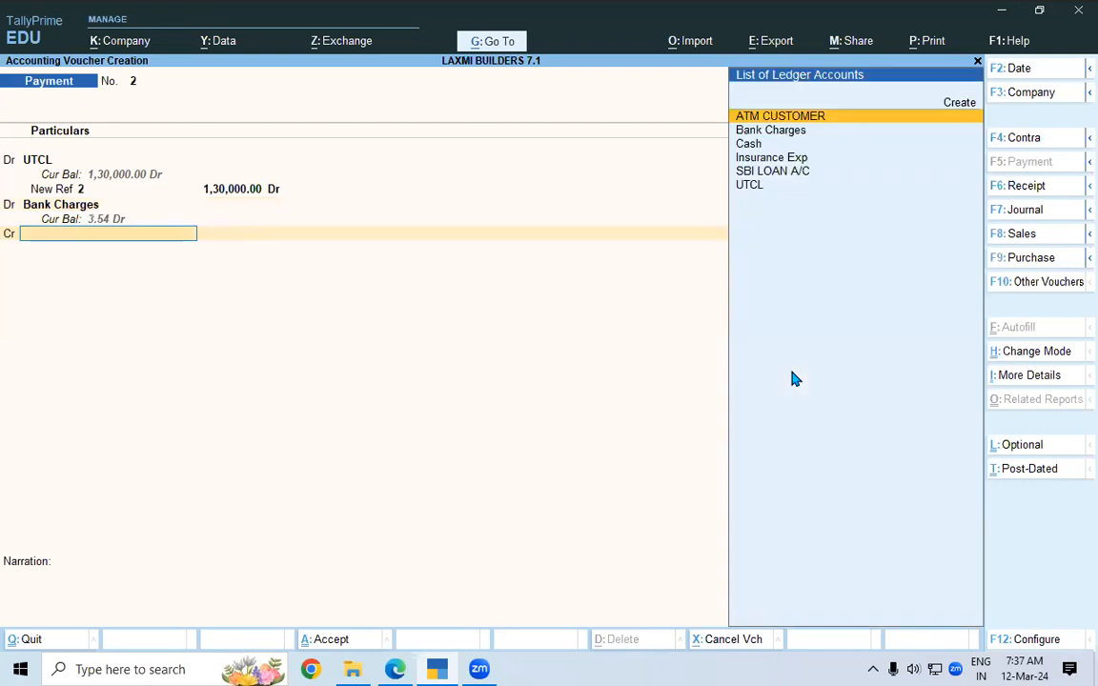
key(Down)
key(Down)
key(Down)
key(Down)
key(Return)
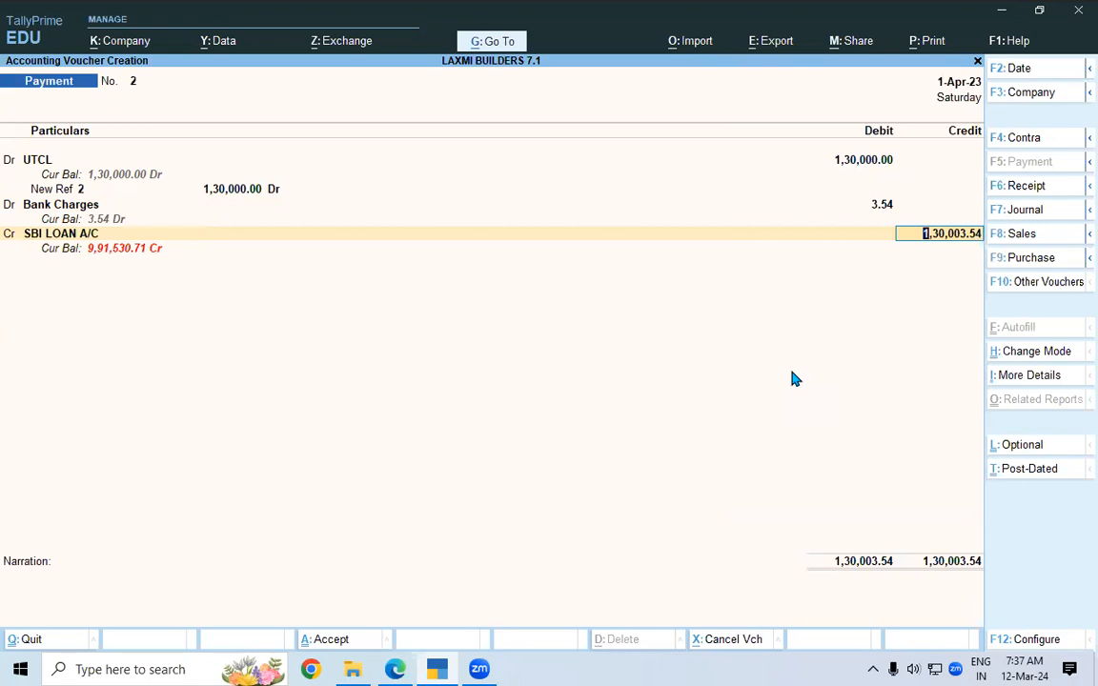
key(Return)
key(Return)
key(Return)
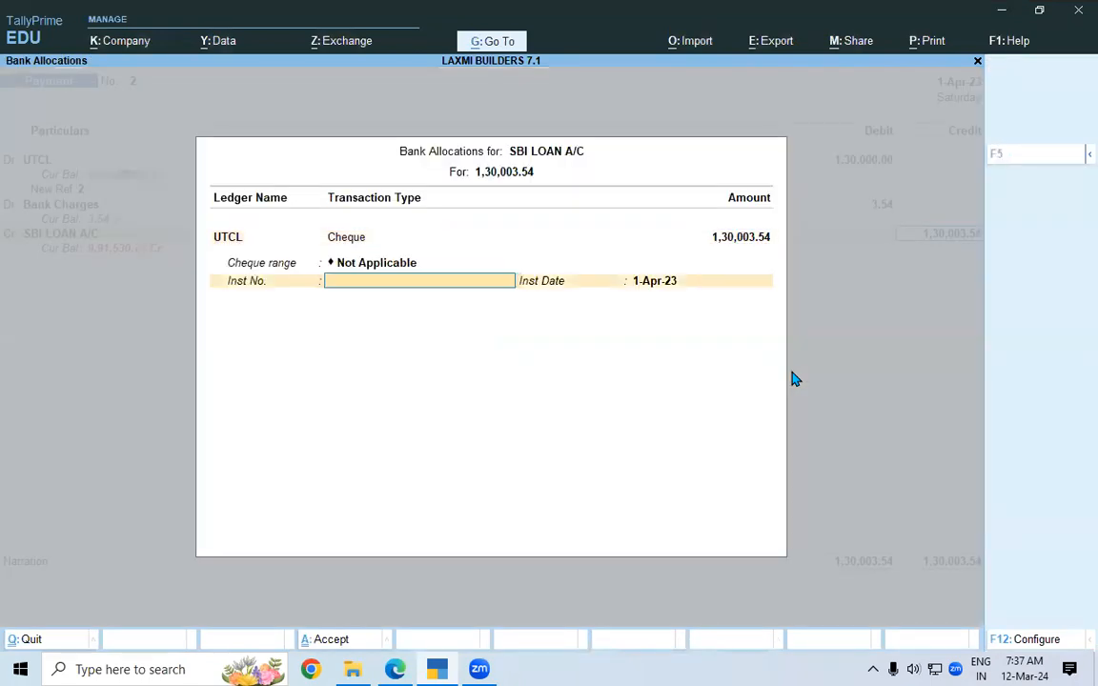
key(Return)
key(Return)
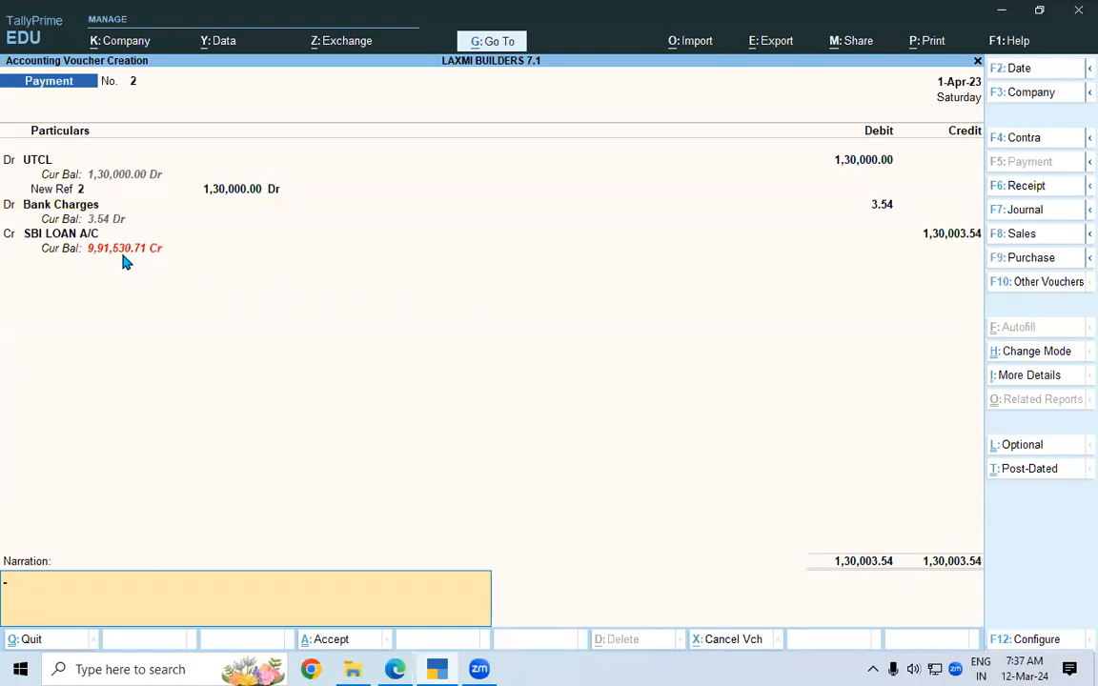
Underline the -9,91,530.71 statement balance and save Payment voucher No. 2.
key(alt+Tab)
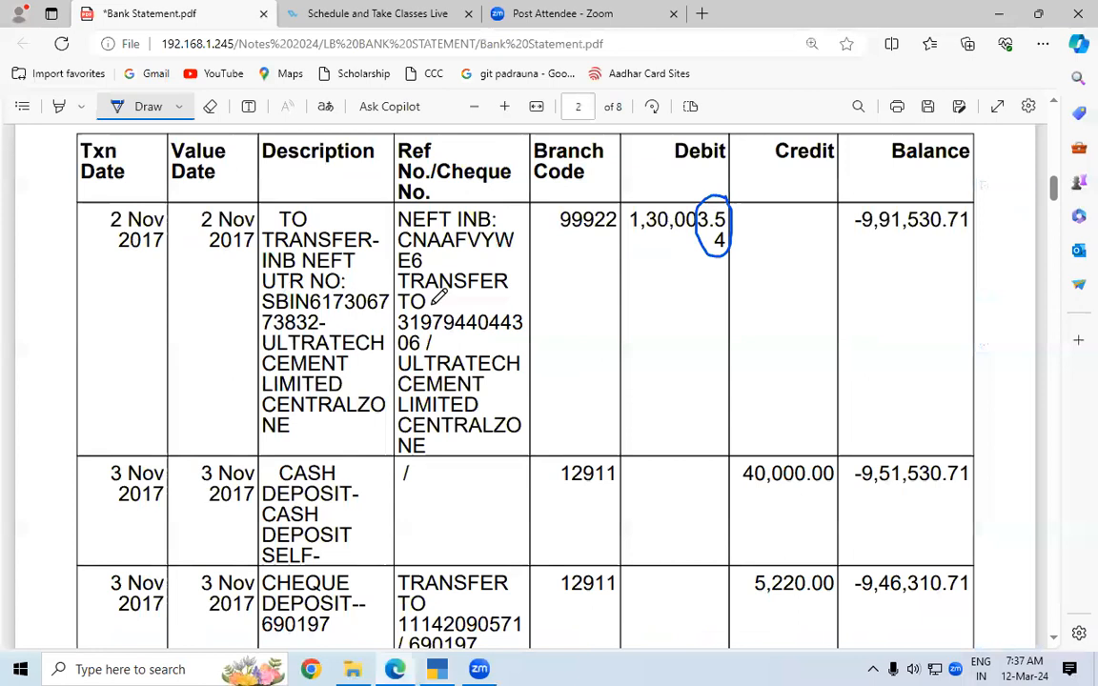
drag(858, 236, 972, 235)
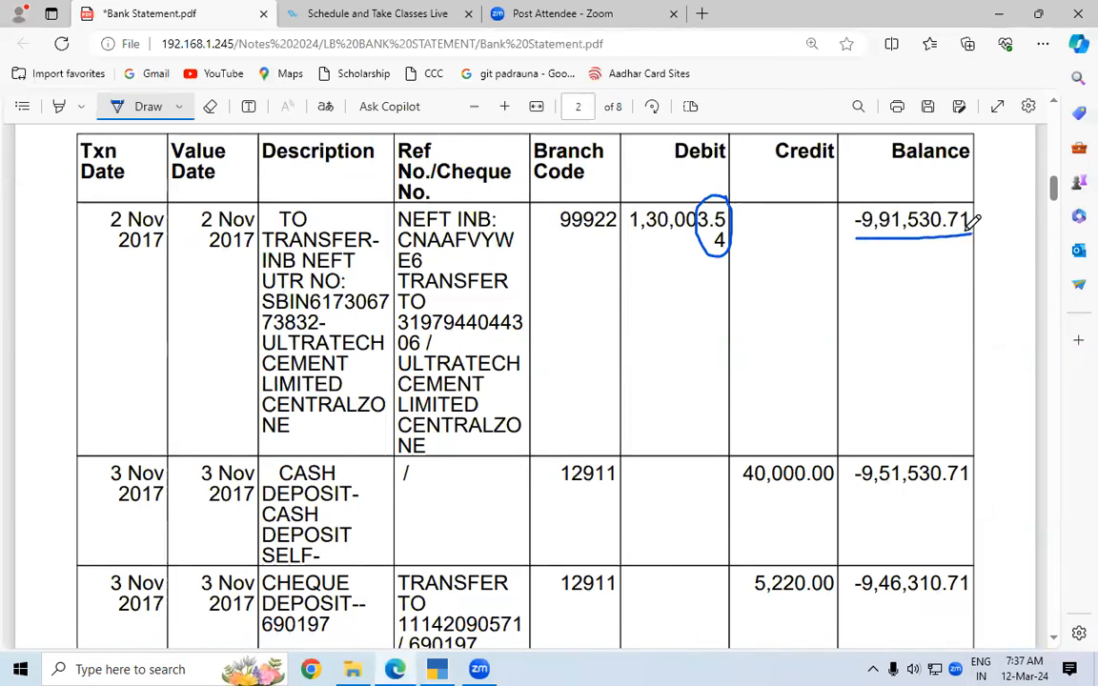
key(alt+Tab)
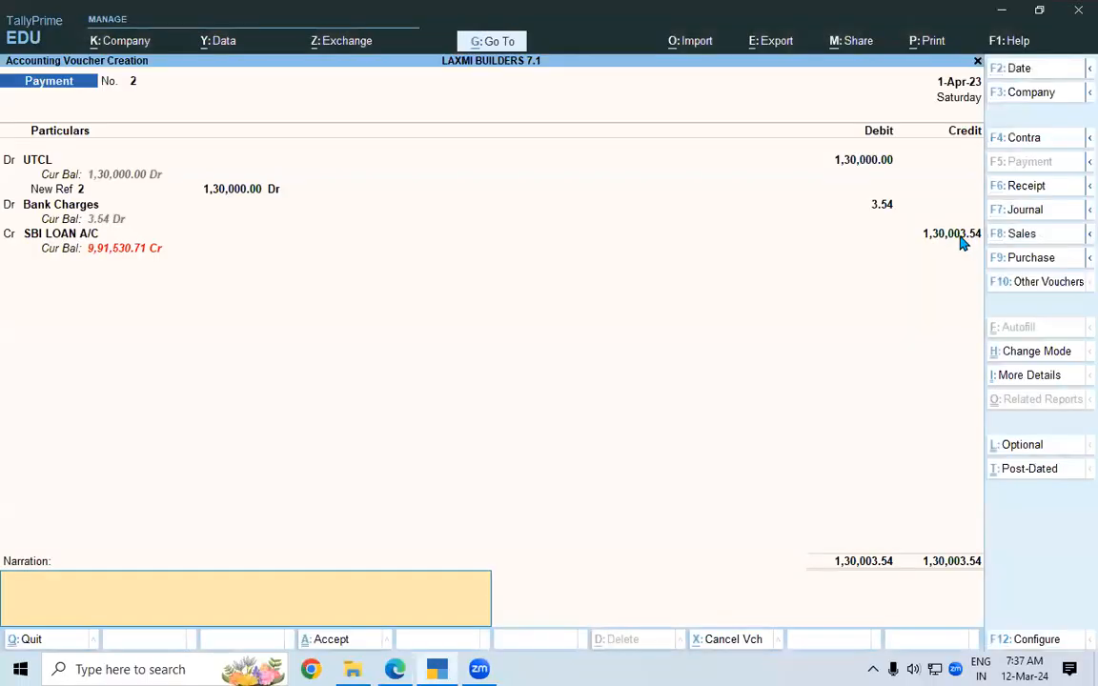
click(367, 632)
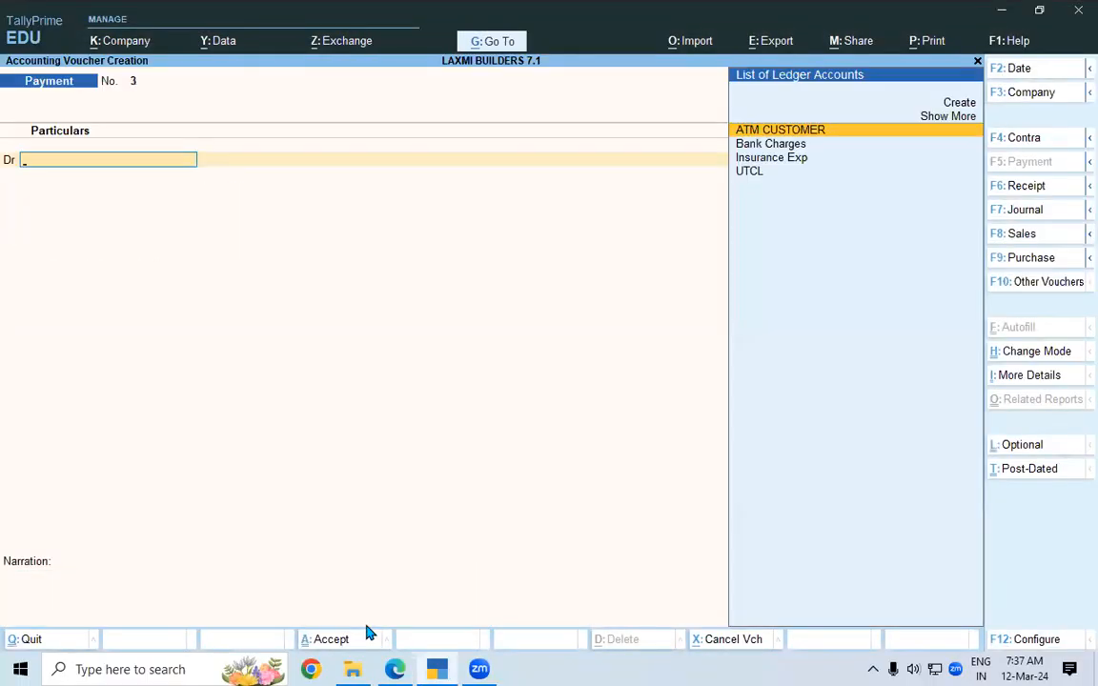
Circle the 40,000.00 cash deposit on the bank statement.
key(alt+Tab)
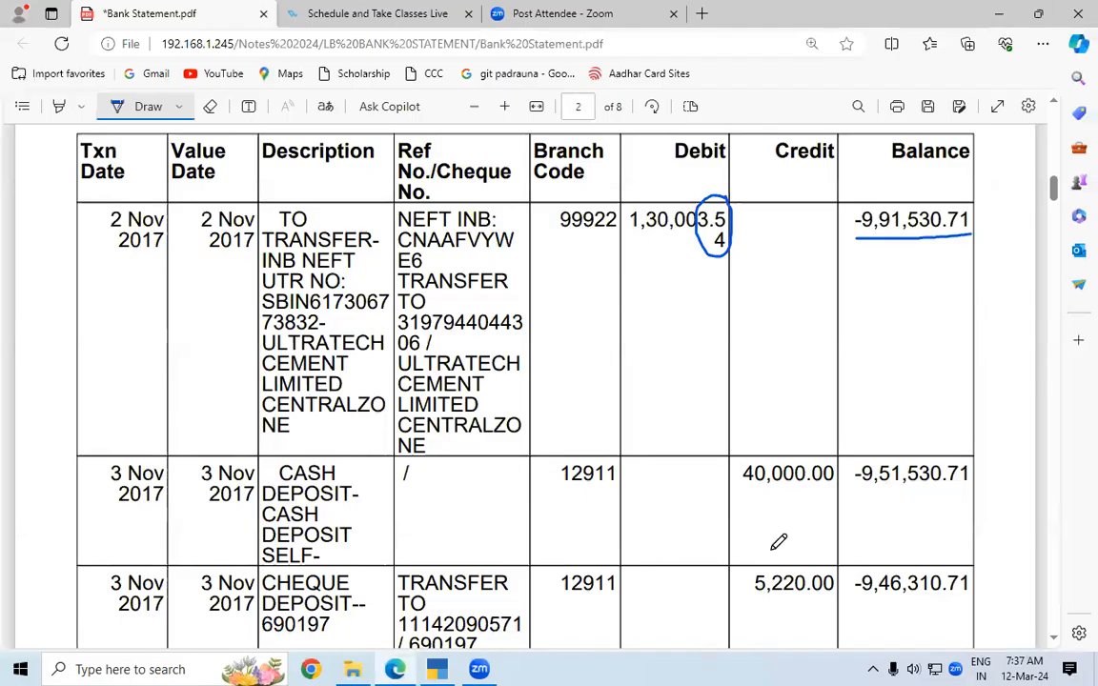
mouse_move(831, 446)
mouse_down()
mouse_move(745, 483)
mouse_move(816, 490)
mouse_move(848, 469)
mouse_move(846, 447)
mouse_up()
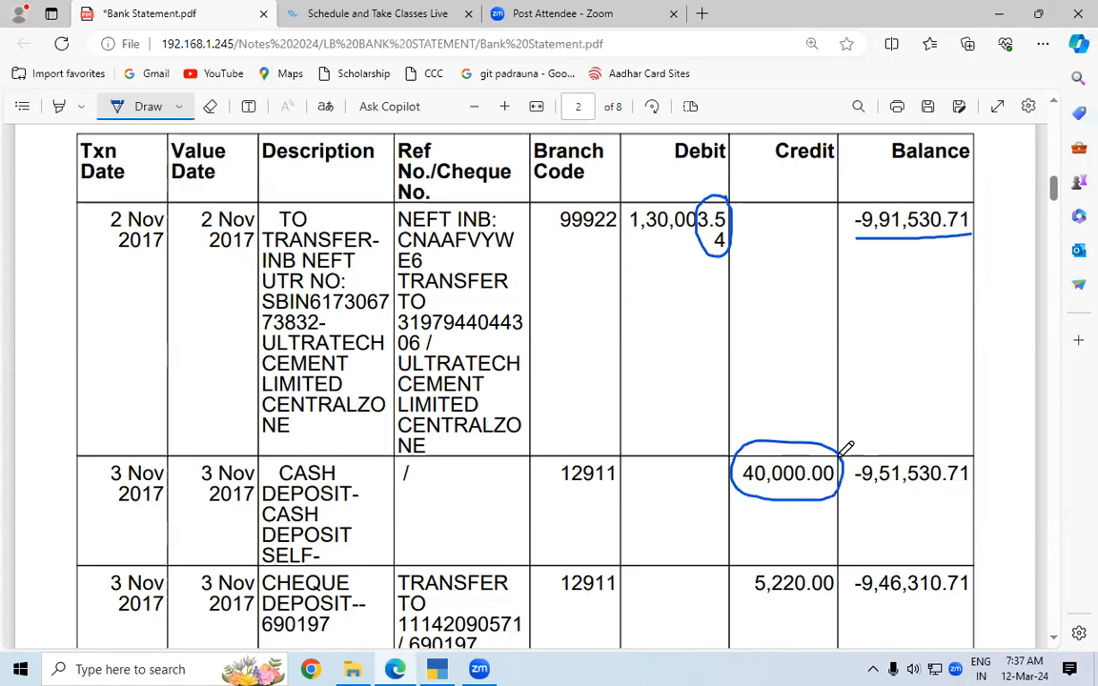
key(alt+Tab)
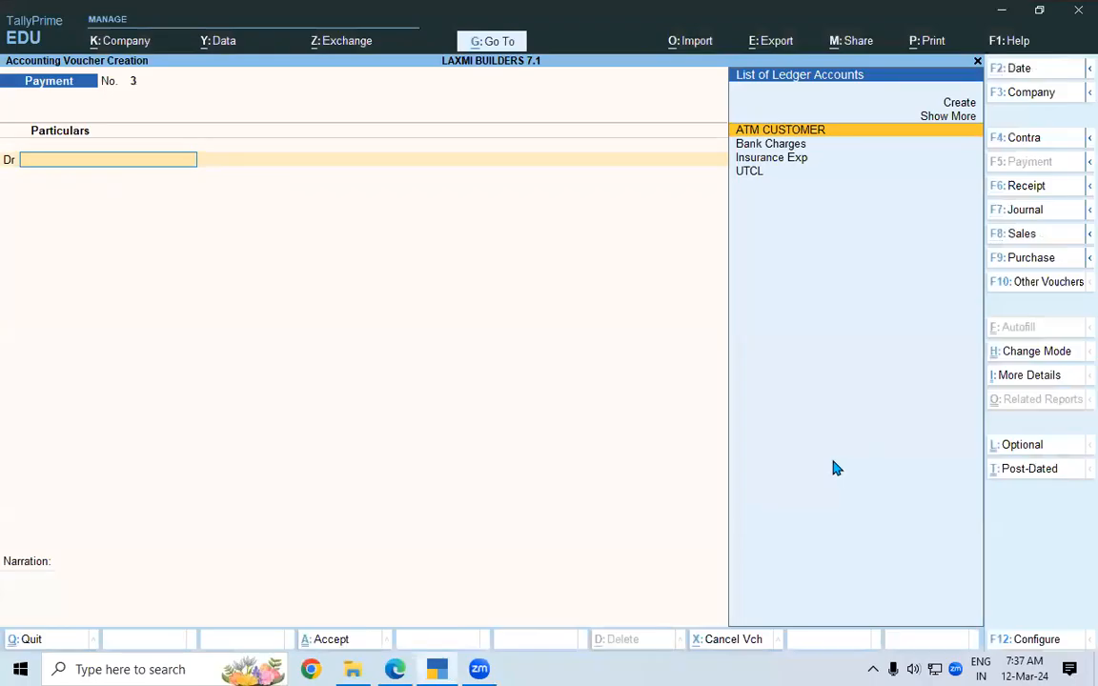
Enter Contra No. 3: Cash Cr 40,000.00, SBI LOAN A/C Dr, with 80 notes of 500.
click(1022, 143)
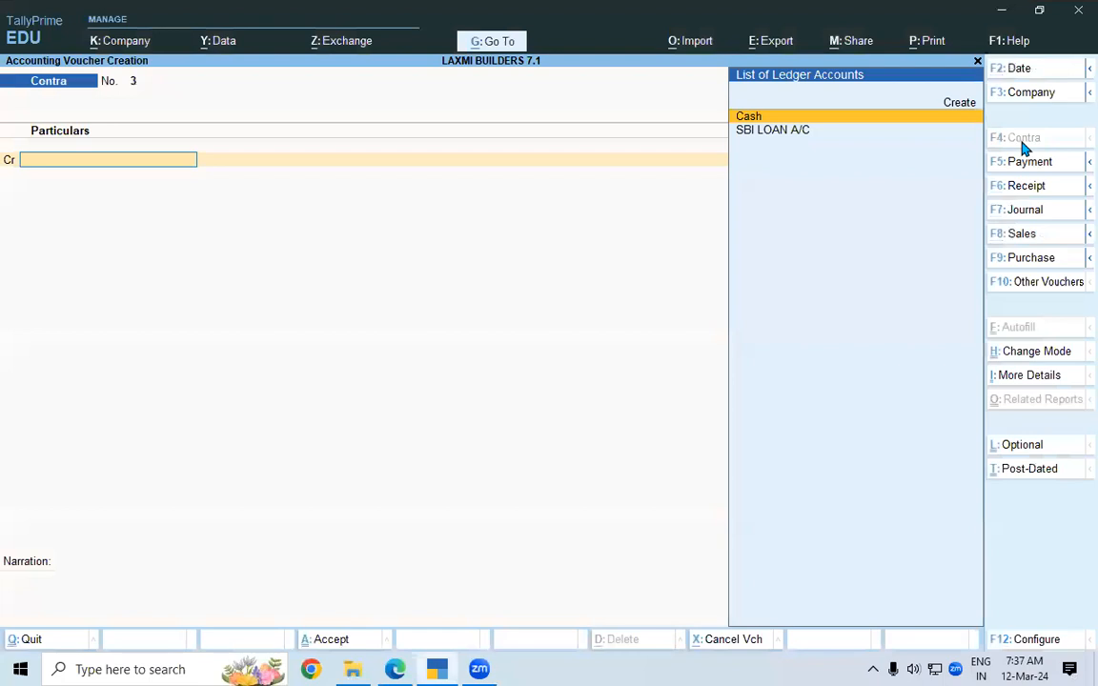
click(756, 118)
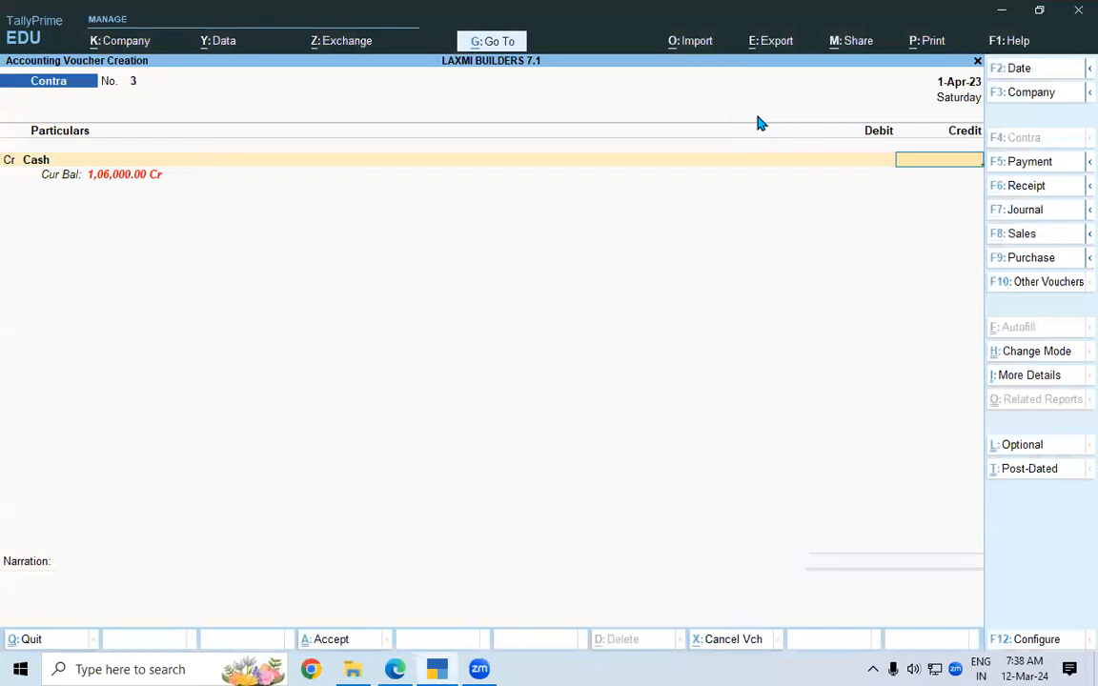
text(40000)
key(Return)
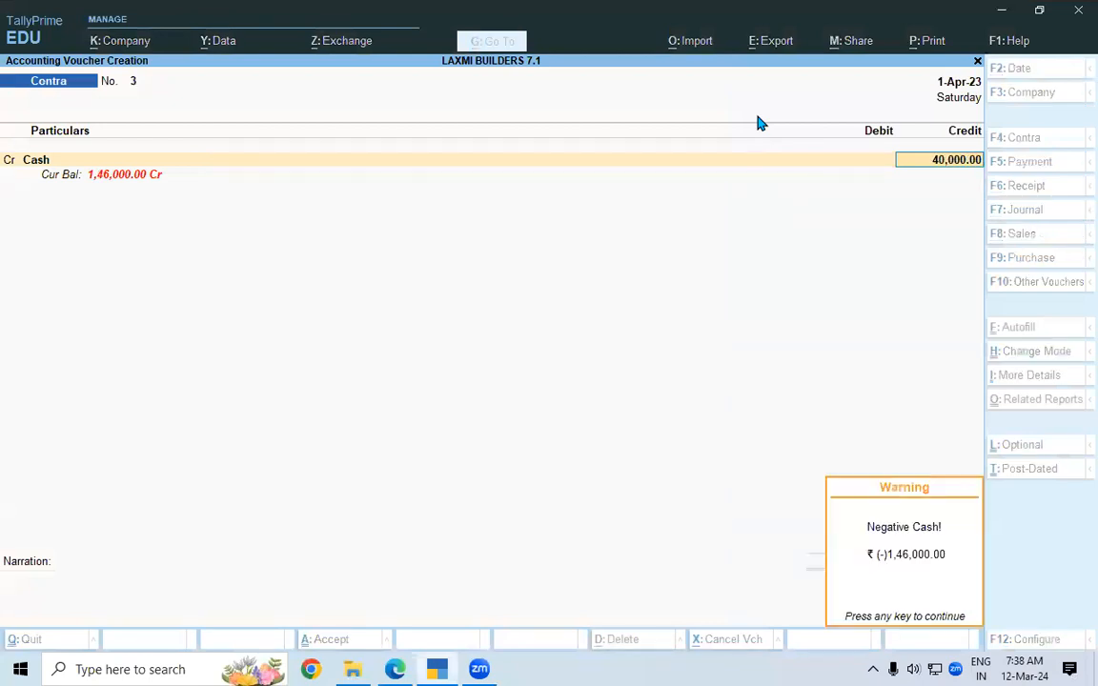
key(Return)
key(Return)
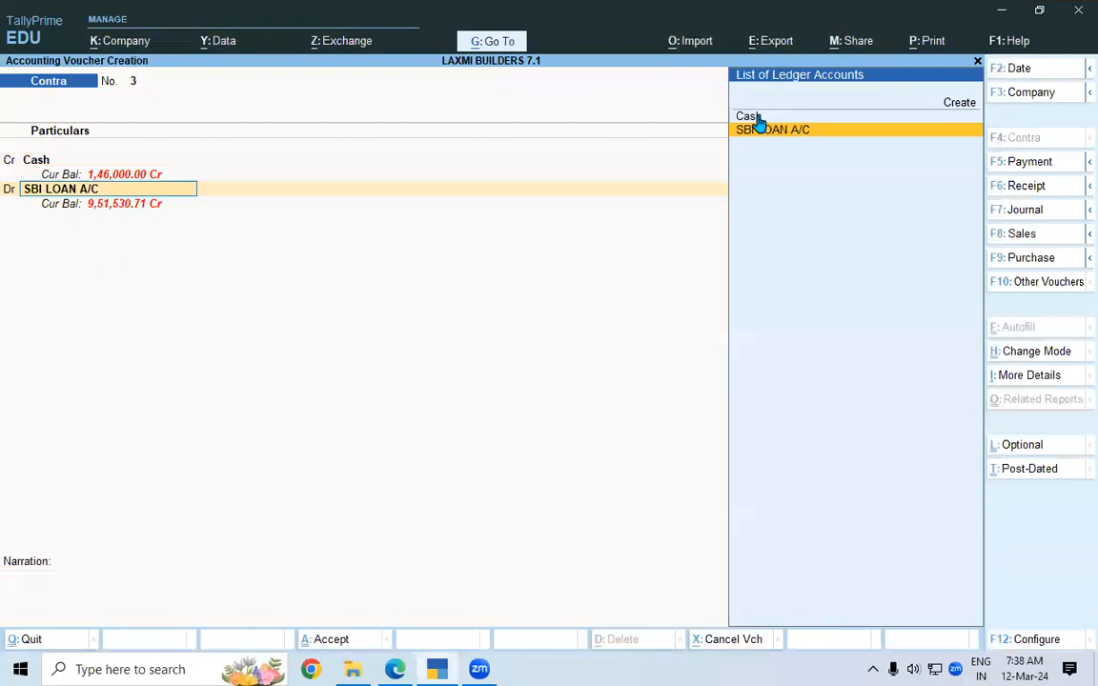
key(Return)
key(Return)
key(Return)
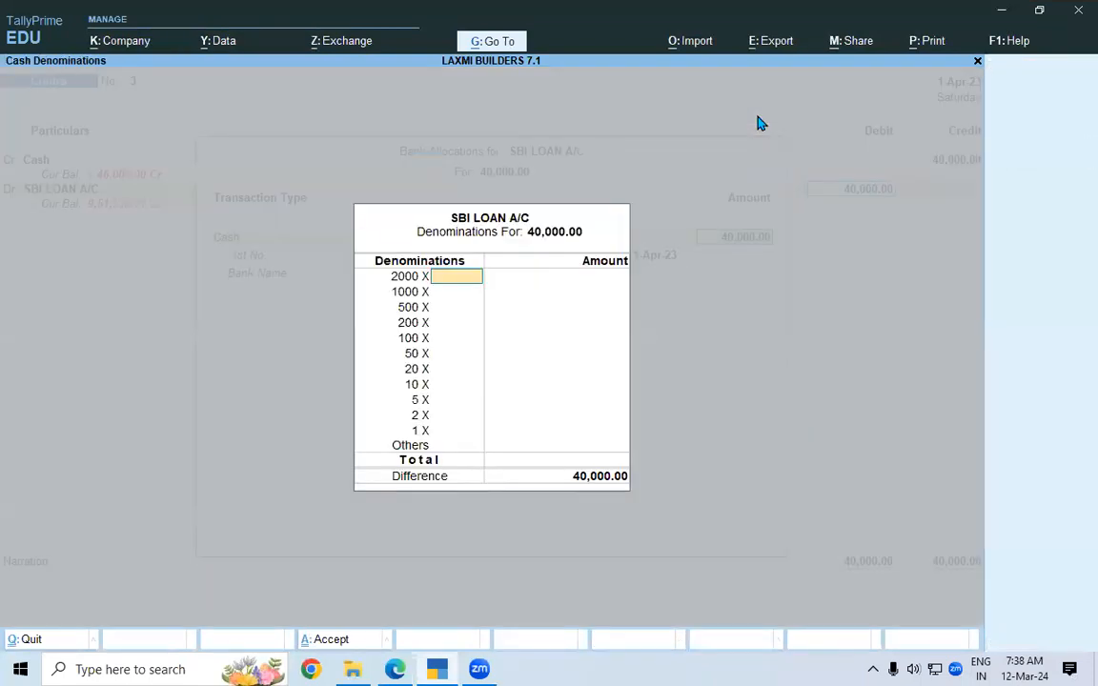
key(Return)
key(Return)
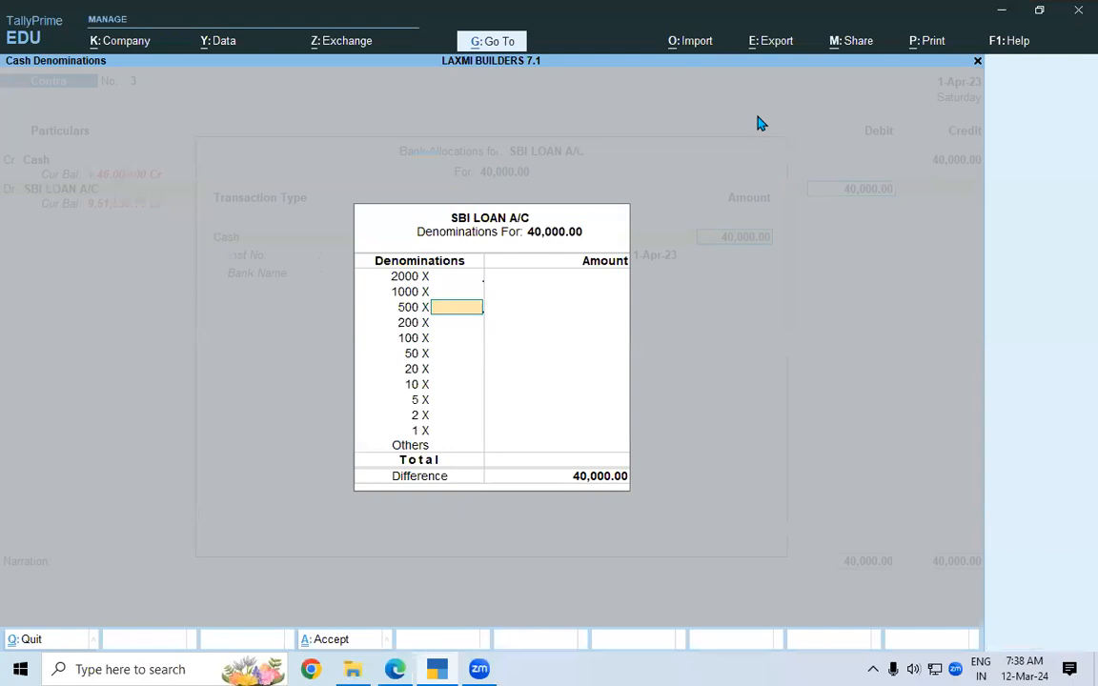
text(80)
key(Return)
key(Return)
key(Return)
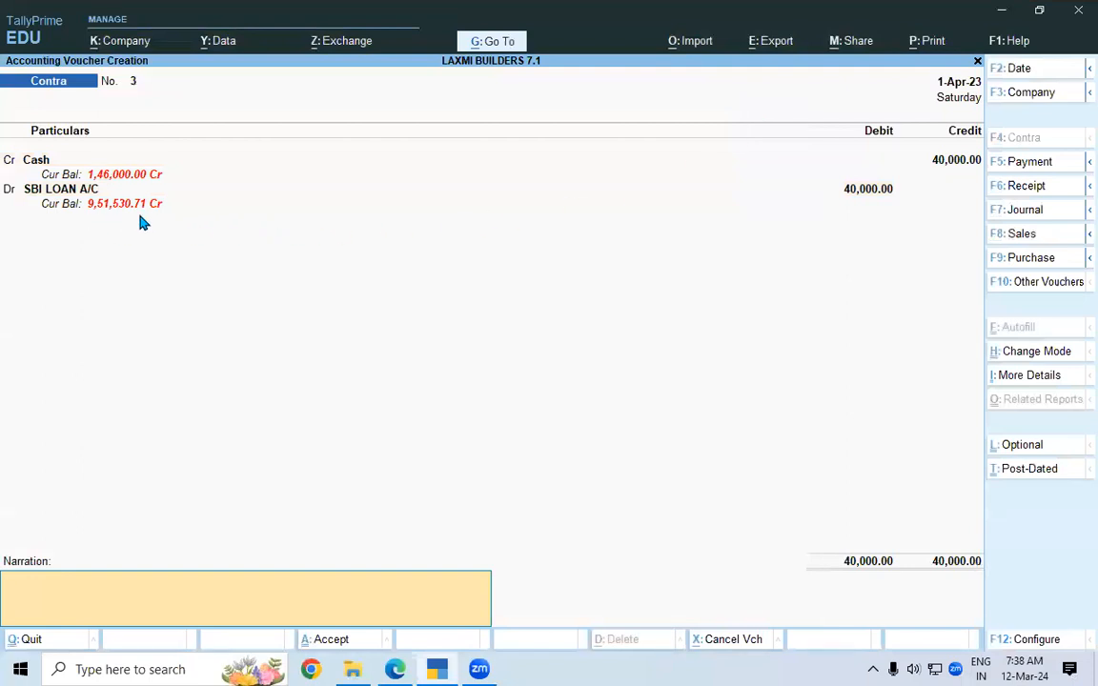
key(alt+Tab)
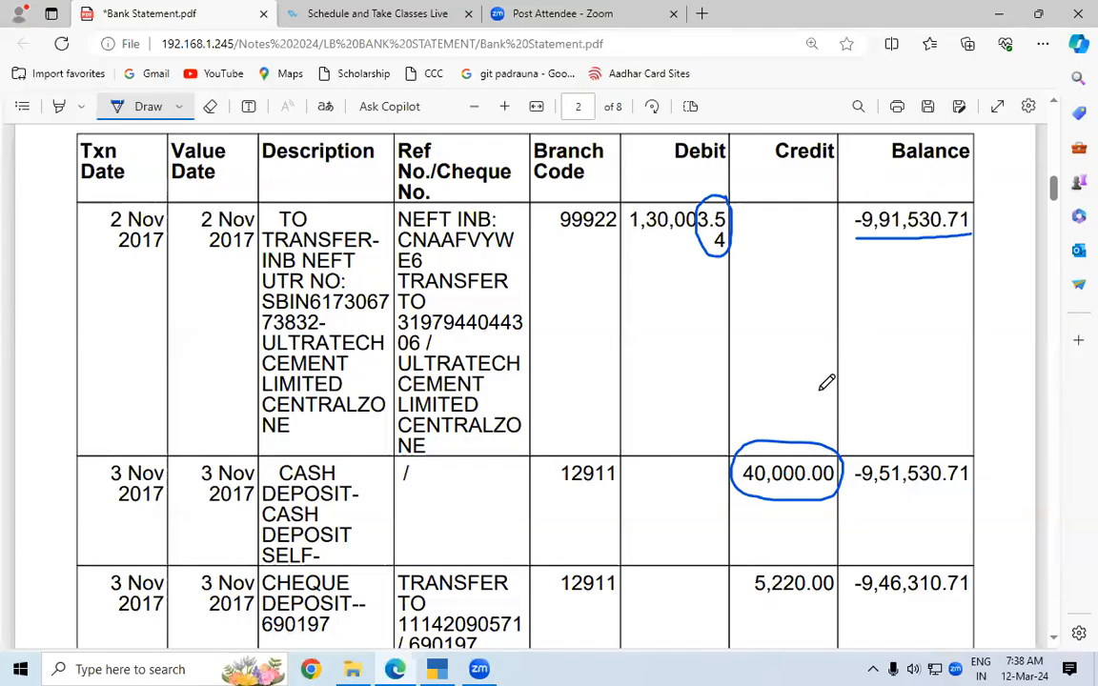
Underline the -9,51,530.71 statement balance and save Contra voucher No. 3.
drag(851, 498, 968, 498)
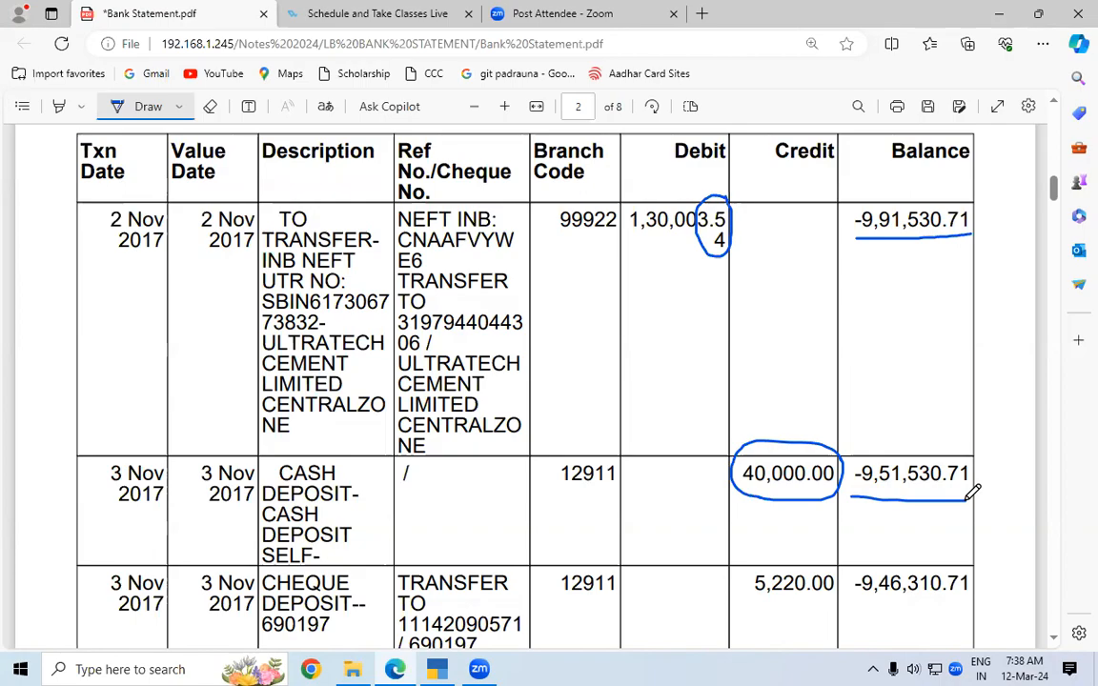
key(alt+Tab)
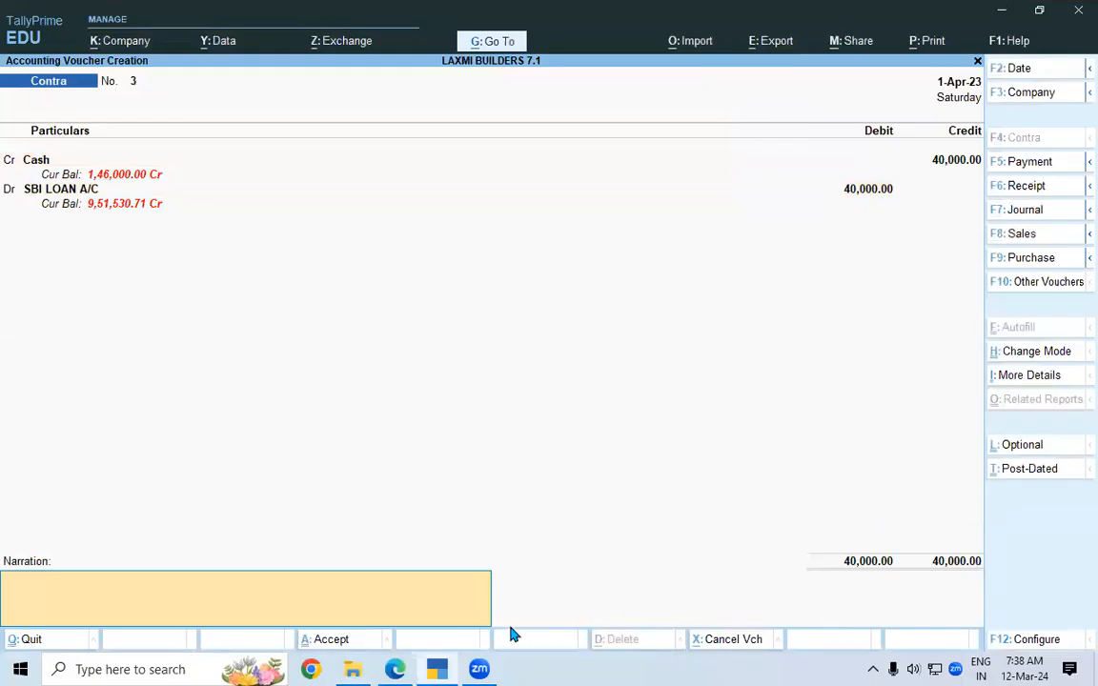
key(ctrl+a)
key(alt+Tab)
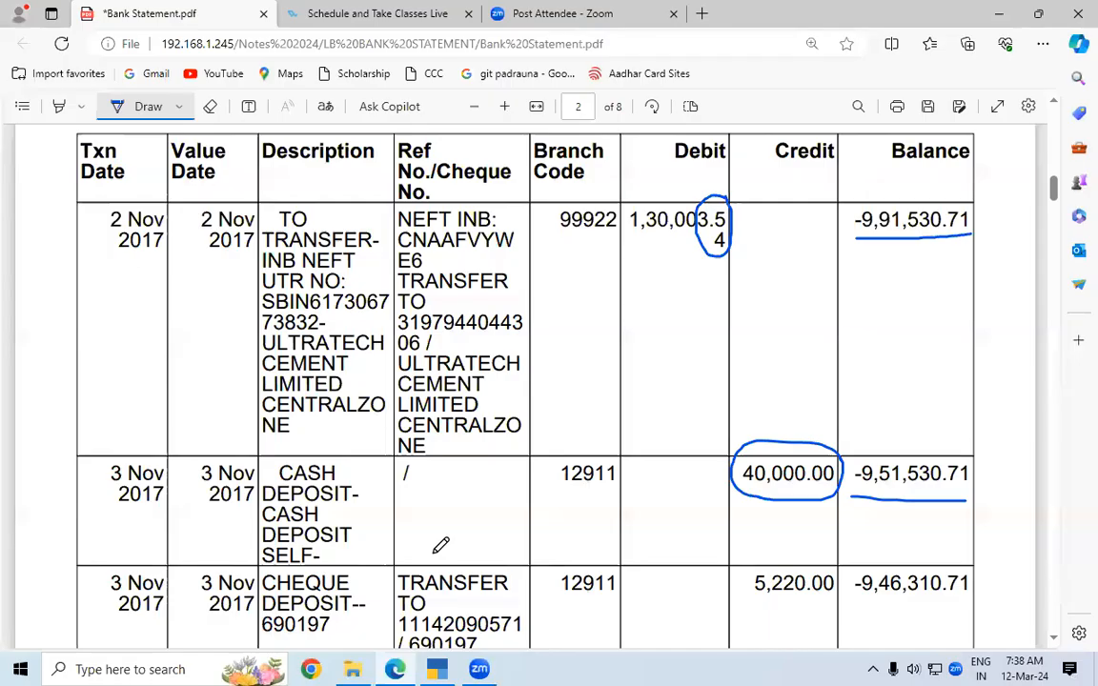
mouse_move(750, 603)
mouse_down()
mouse_move(841, 600)
mouse_move(847, 557)
mouse_move(754, 560)
mouse_move(751, 600)
mouse_up()
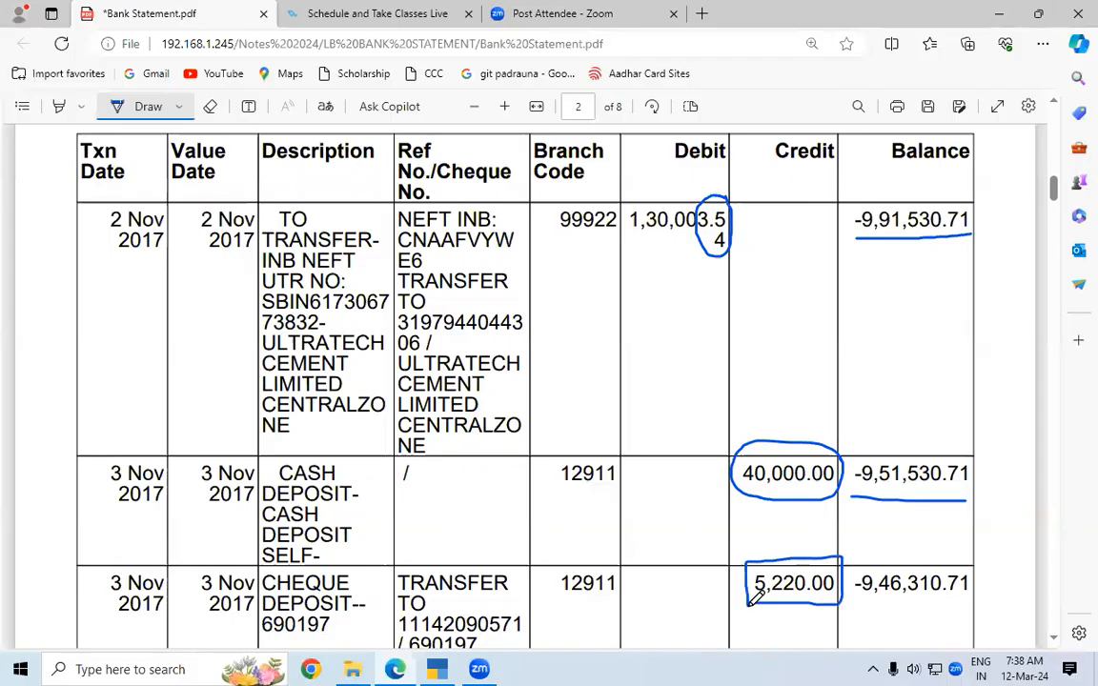
key(alt+Tab)
key(alt+Tab)
drag(371, 568, 377, 628)
key(alt+Tab)
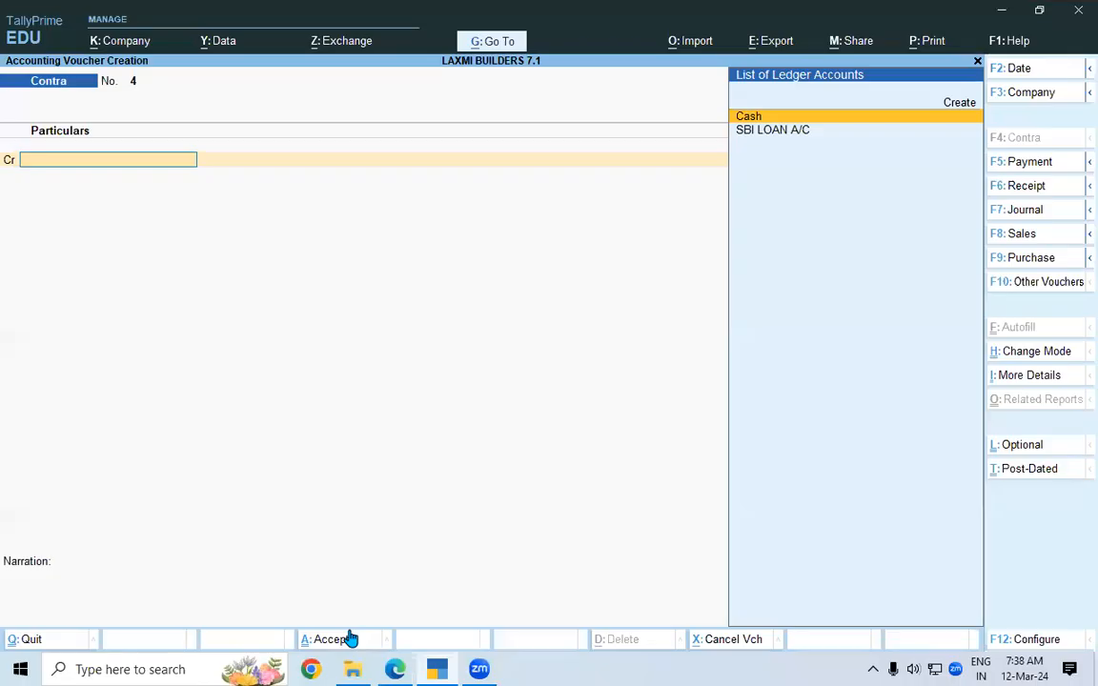
Switch to a Receipt voucher and create a Suspense A/c ledger under the Suspense A/c group.
click(1029, 190)
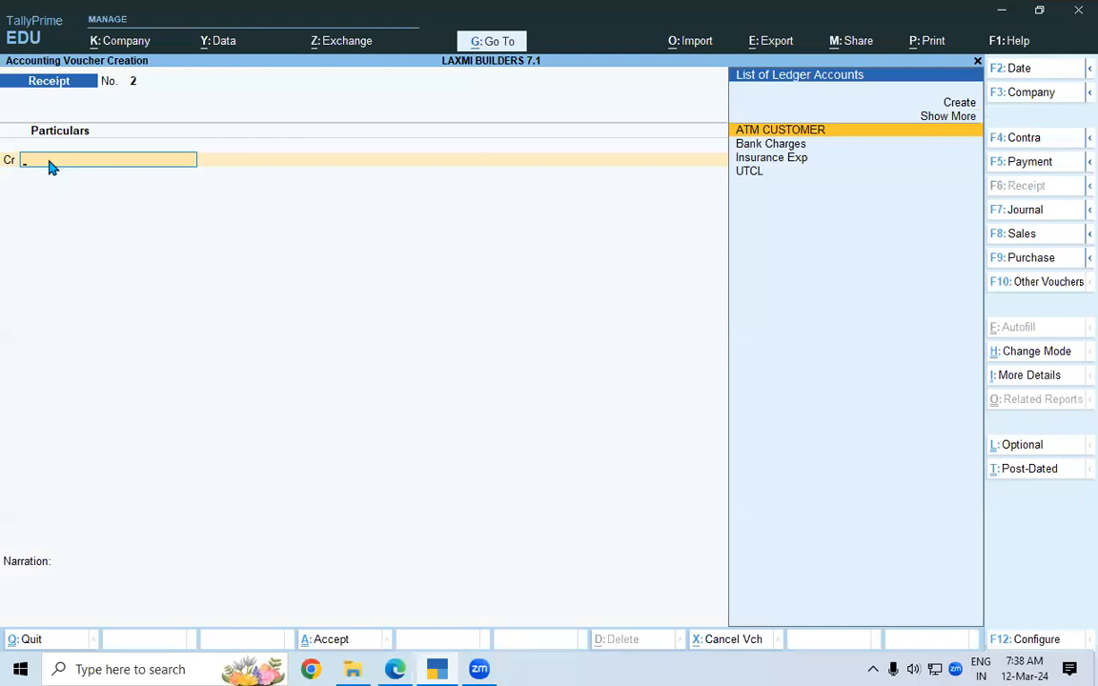
key(alt+c)
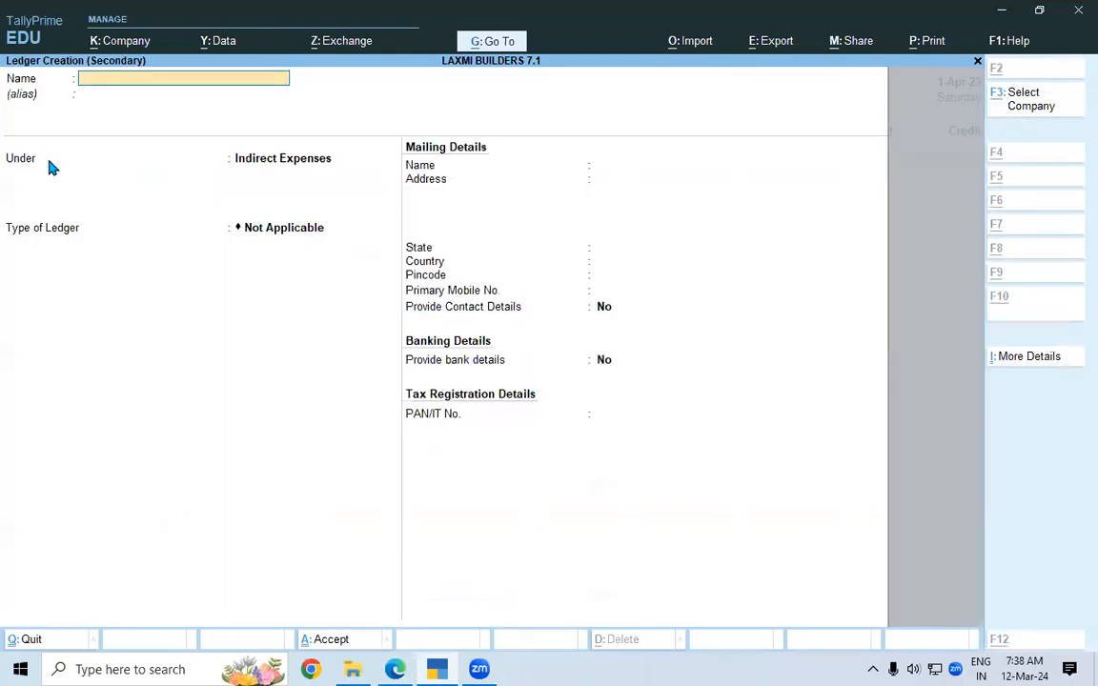
text(S)
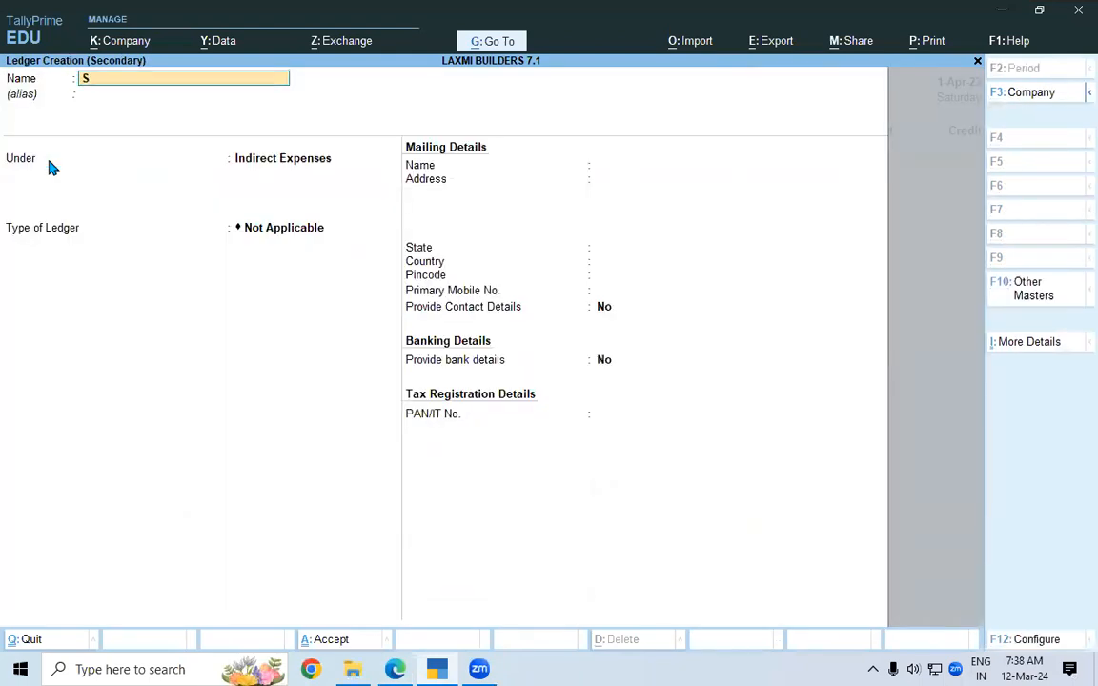
text(uspense A/c)
key(Return)
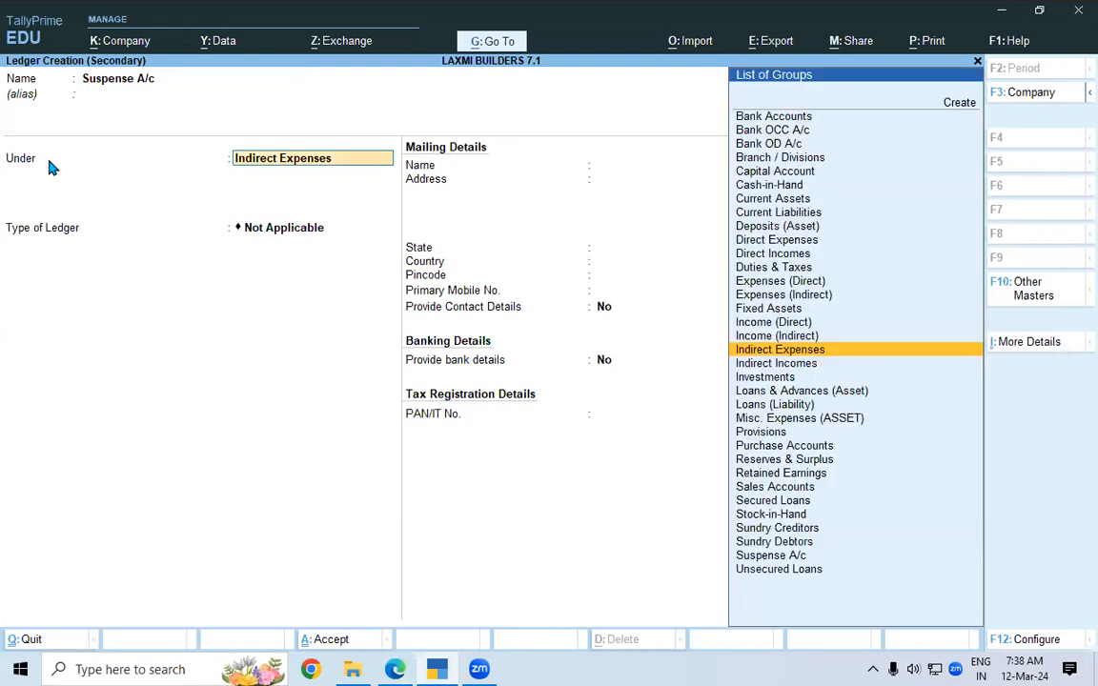
text(Su)
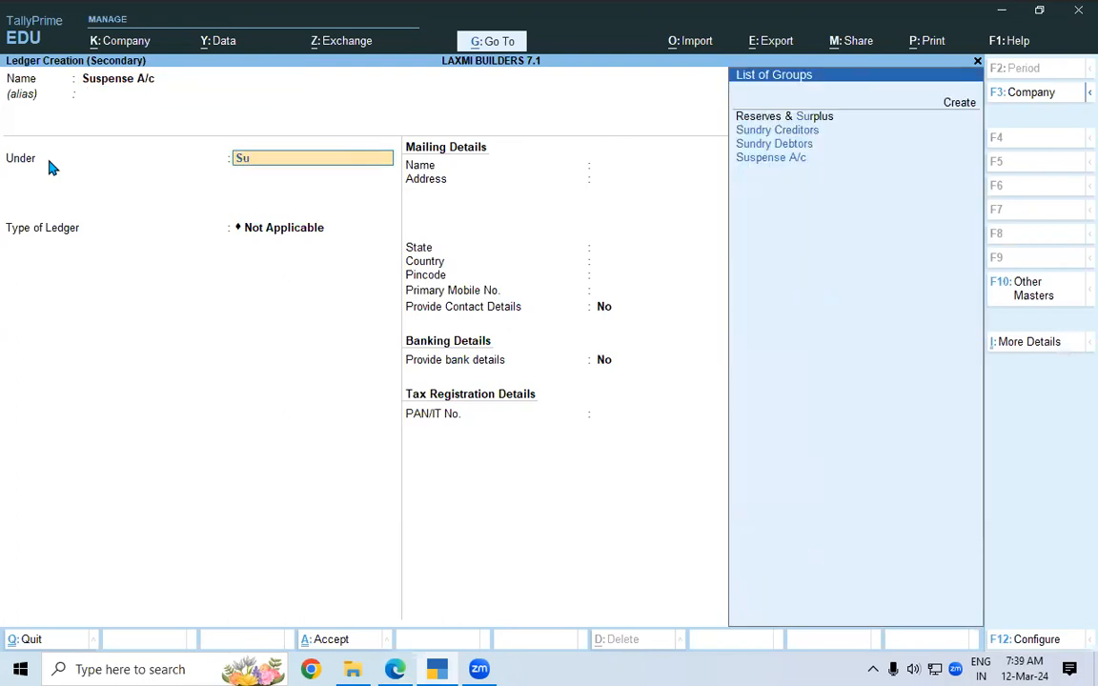
key(Down)
key(Down)
key(Down)
key(Return)
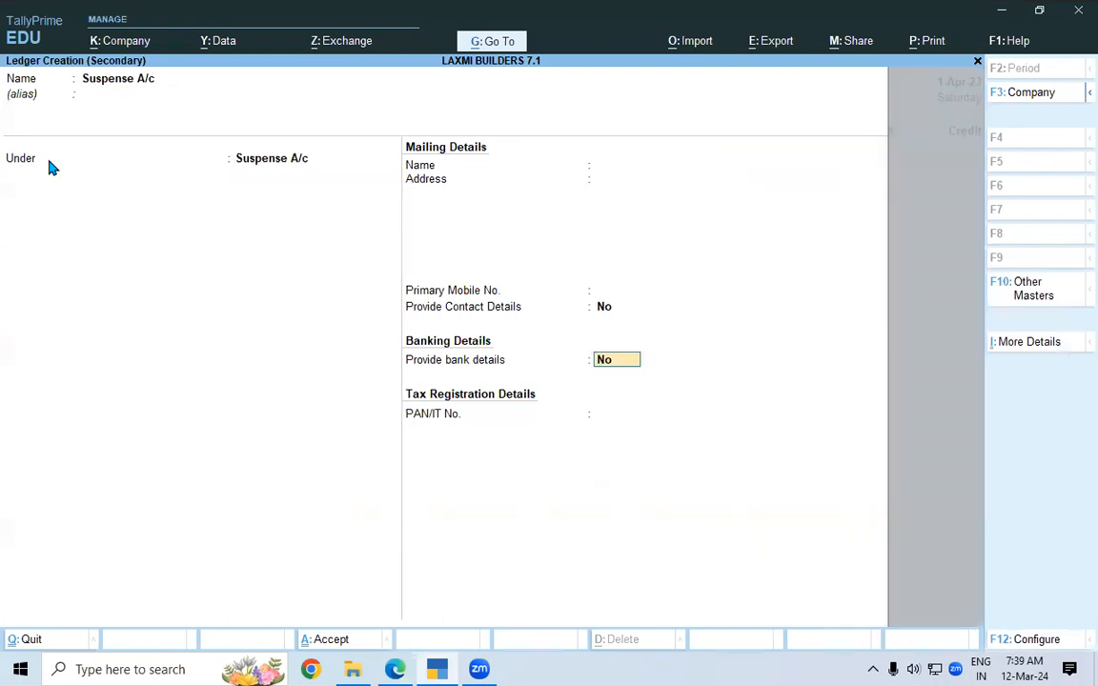
key(Return)
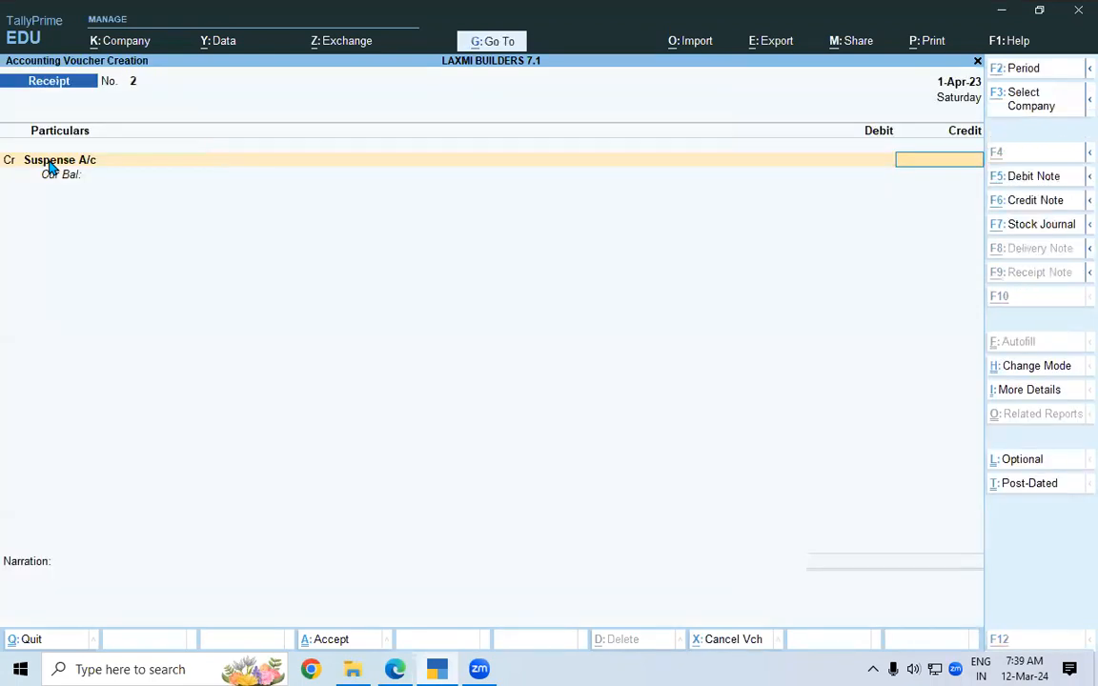
Credit Suspense A/c with 5,220.00 and pick SBI LOAN A/C as the debit ledger.
key(alt+Tab)
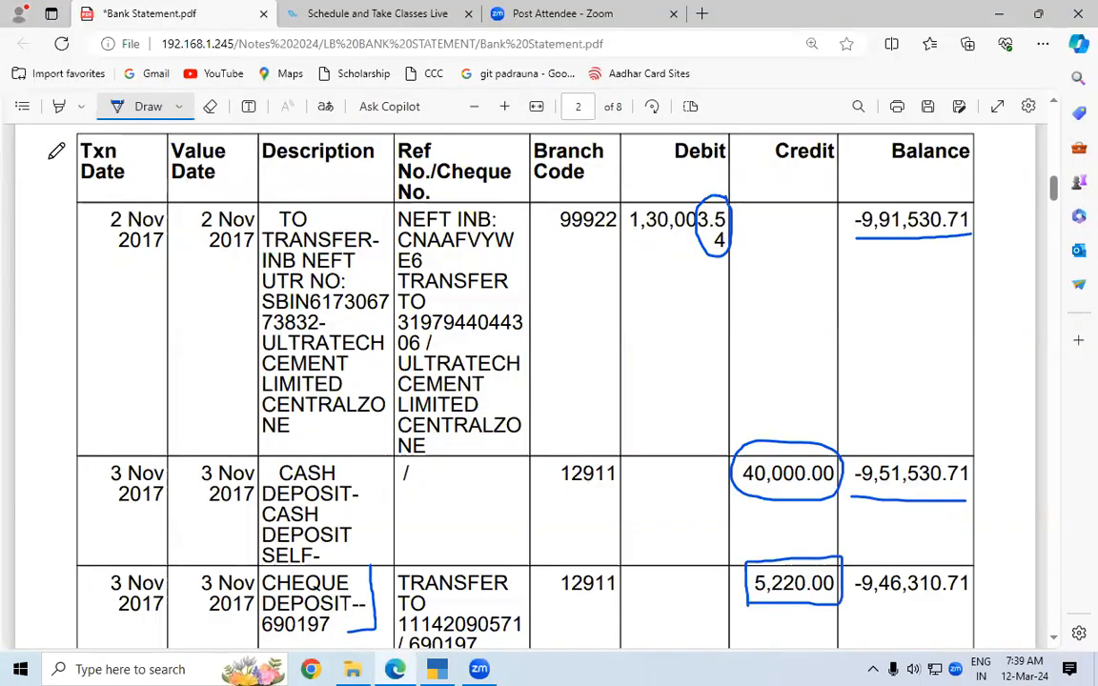
key(alt+Tab)
text(5222)
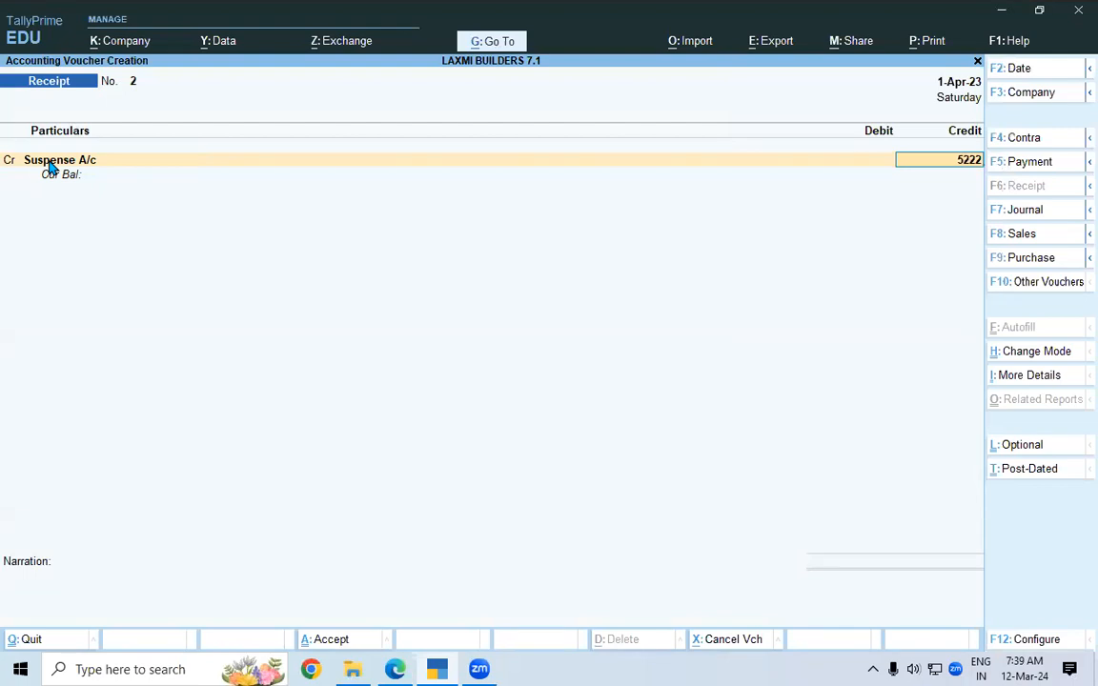
key(BackSpace)
text(0)
key(Return)
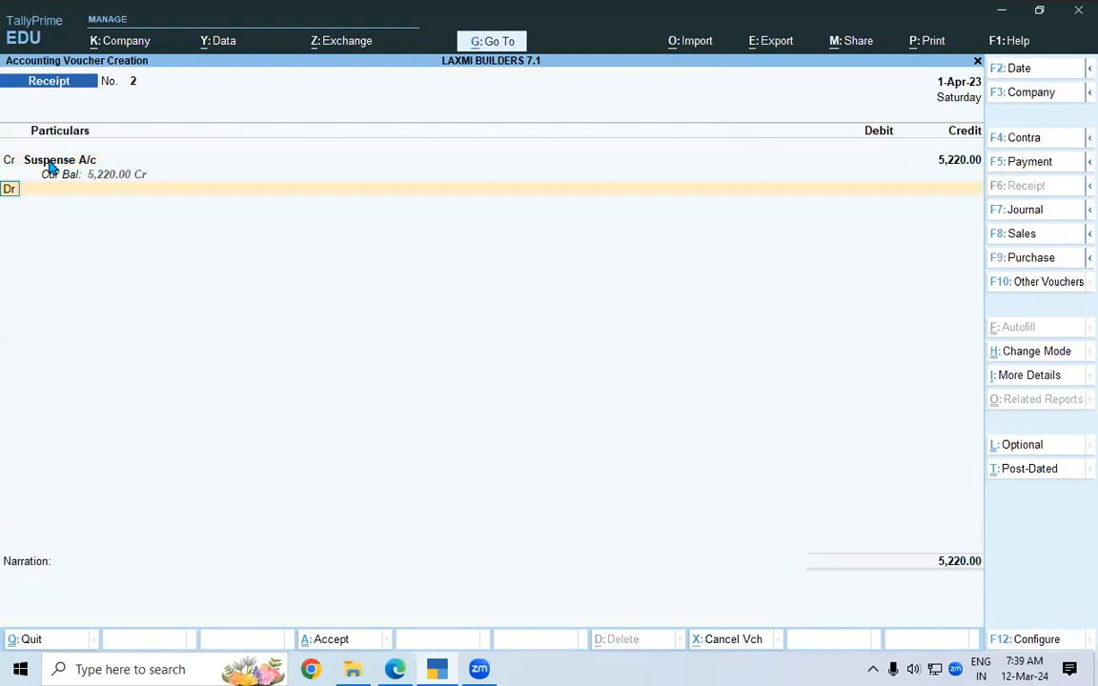
key(Return)
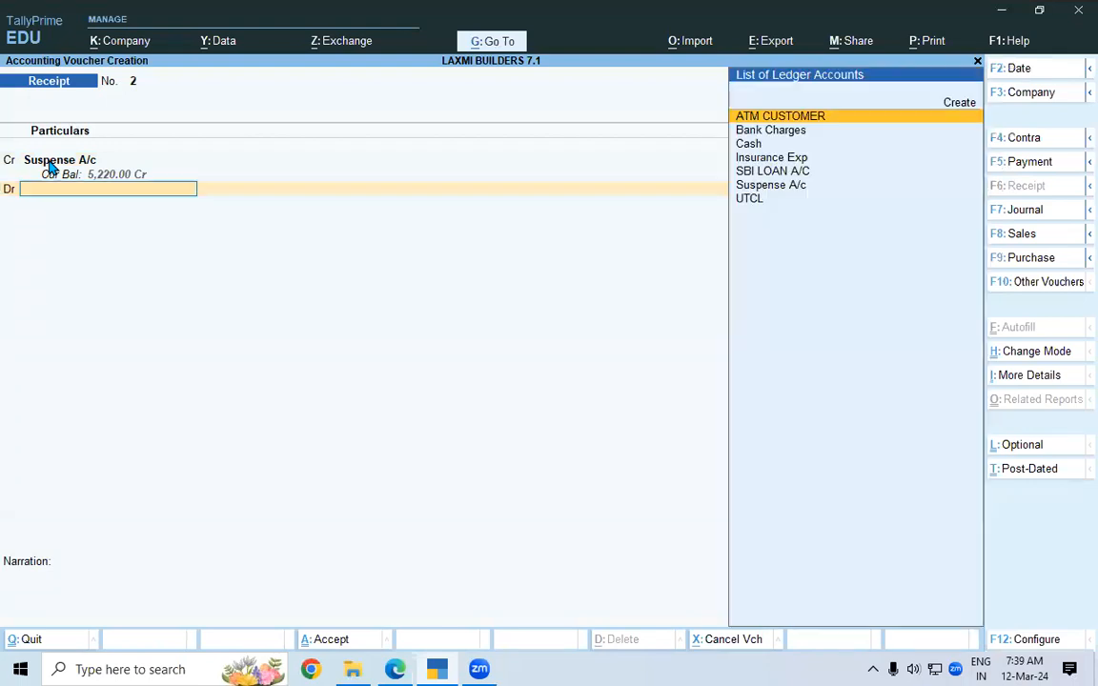
key(Down)
key(Down)
key(Down)
key(Down)
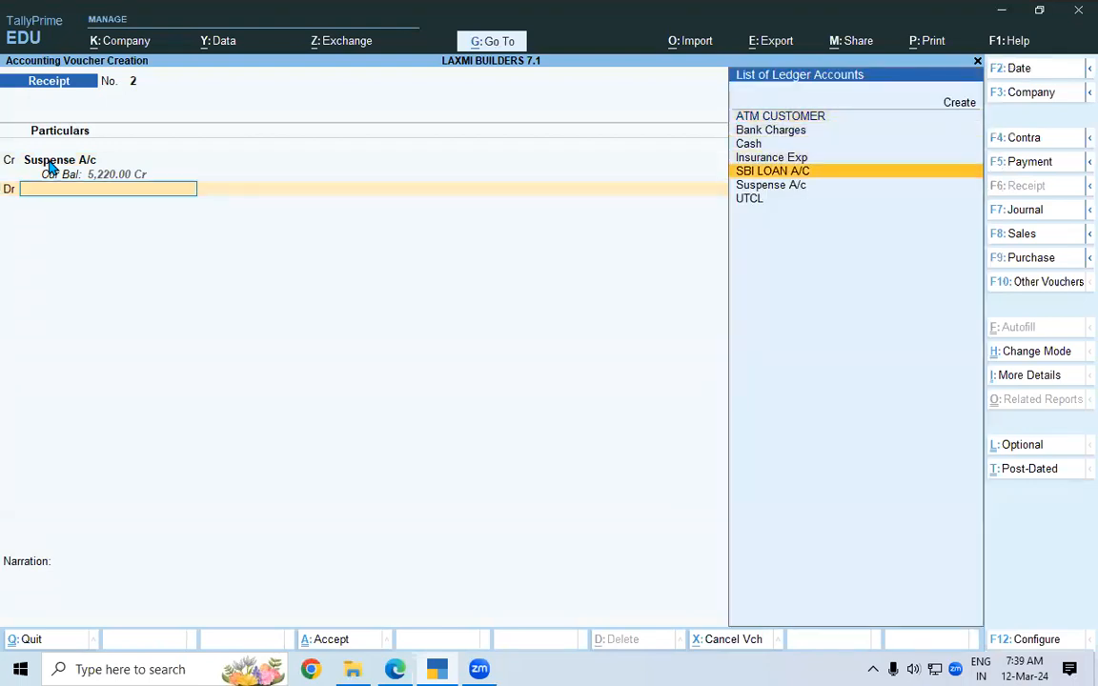
key(Return)
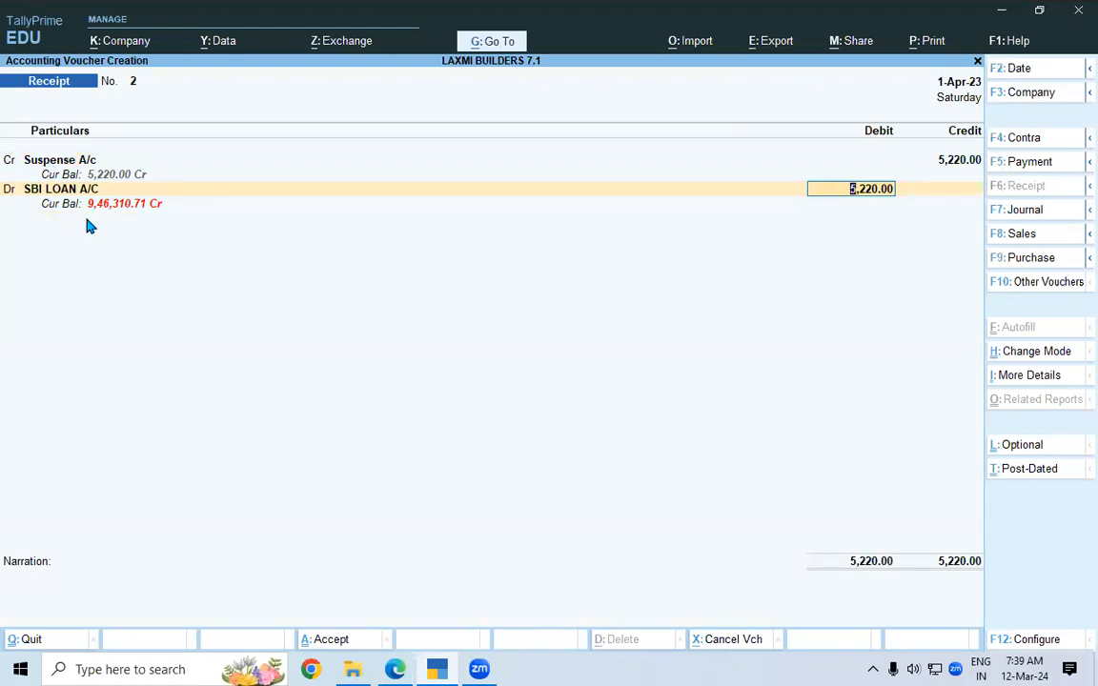
Underline the matching -9,46,310.71 balance on the statement and save receipt voucher 2.
key(alt+Tab)
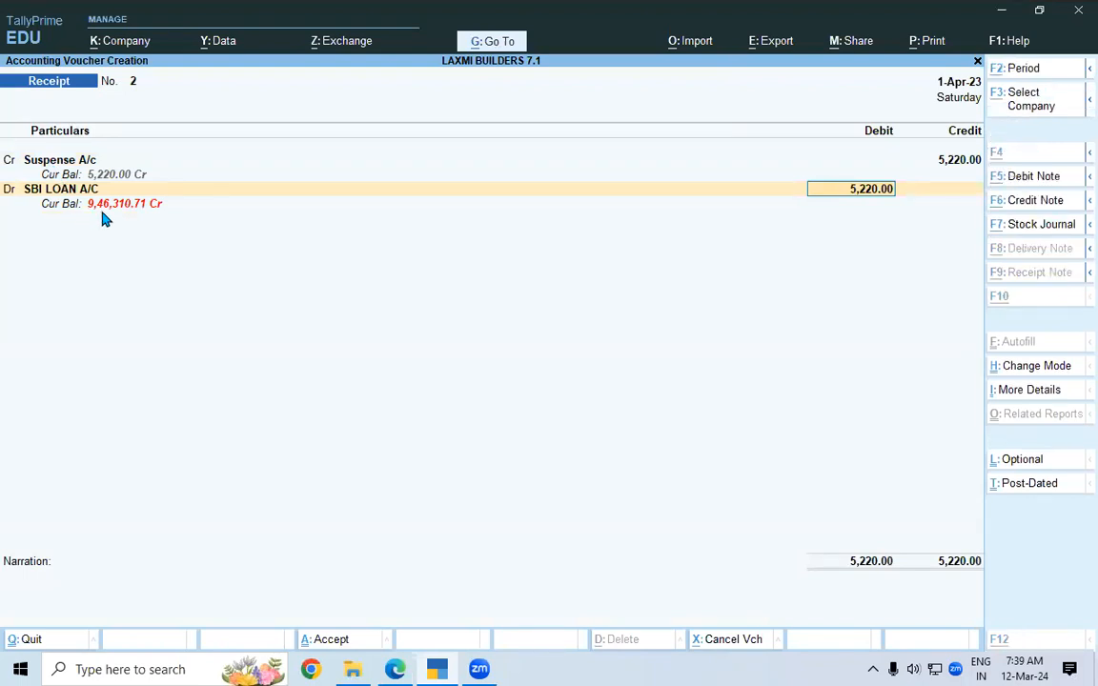
drag(848, 603, 966, 602)
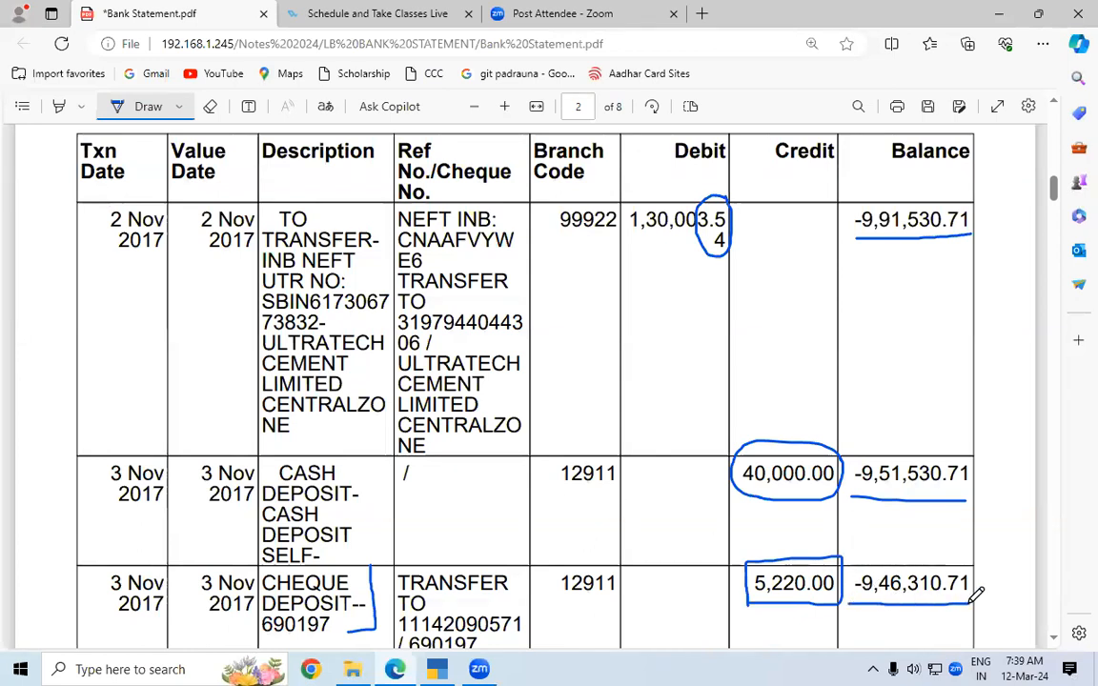
key(alt+Tab)
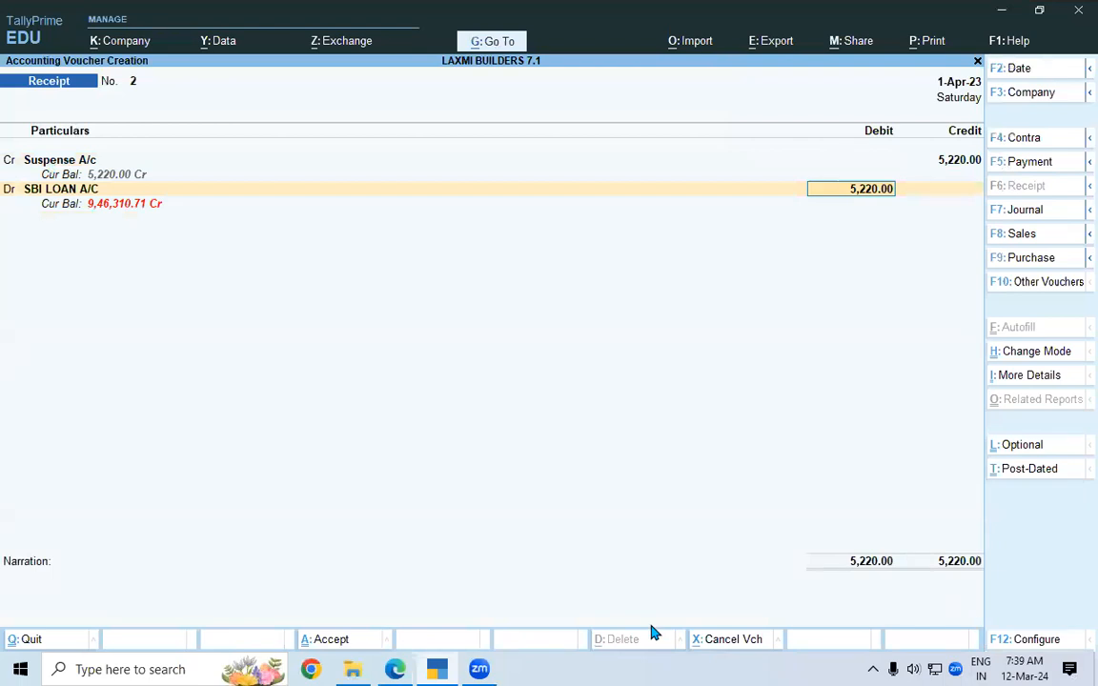
click(314, 640)
key(alt+Tab)
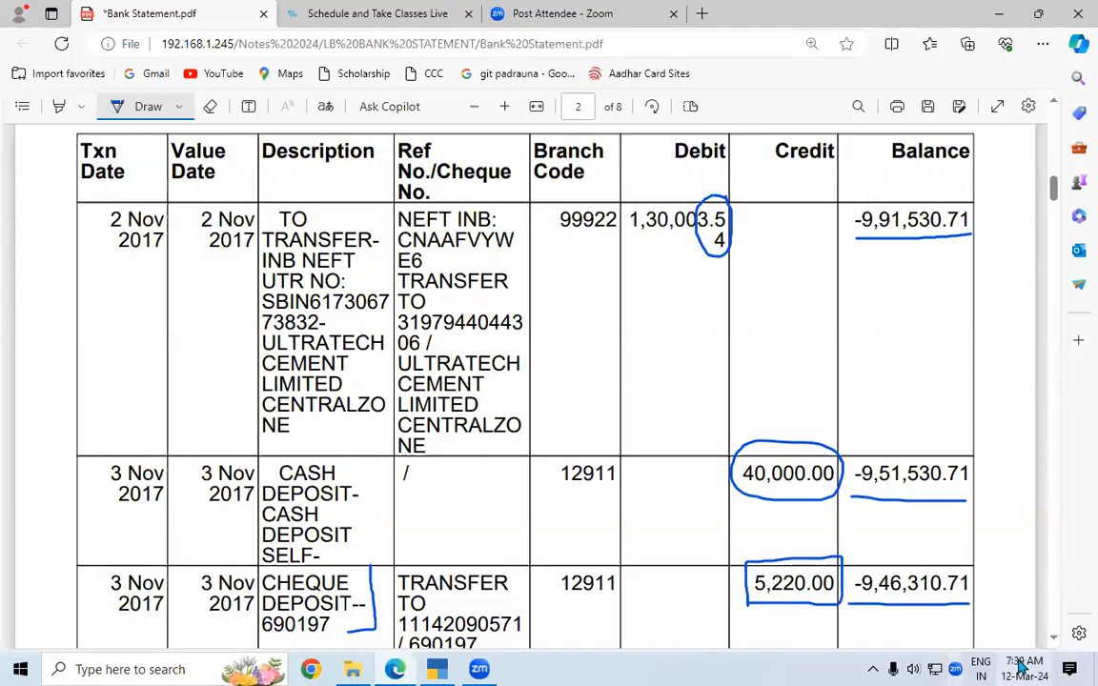
Scroll down the statement and bracket the 6 Nov 35,000.00 cash deposit row.
scroll(1064, 646, down, 5)
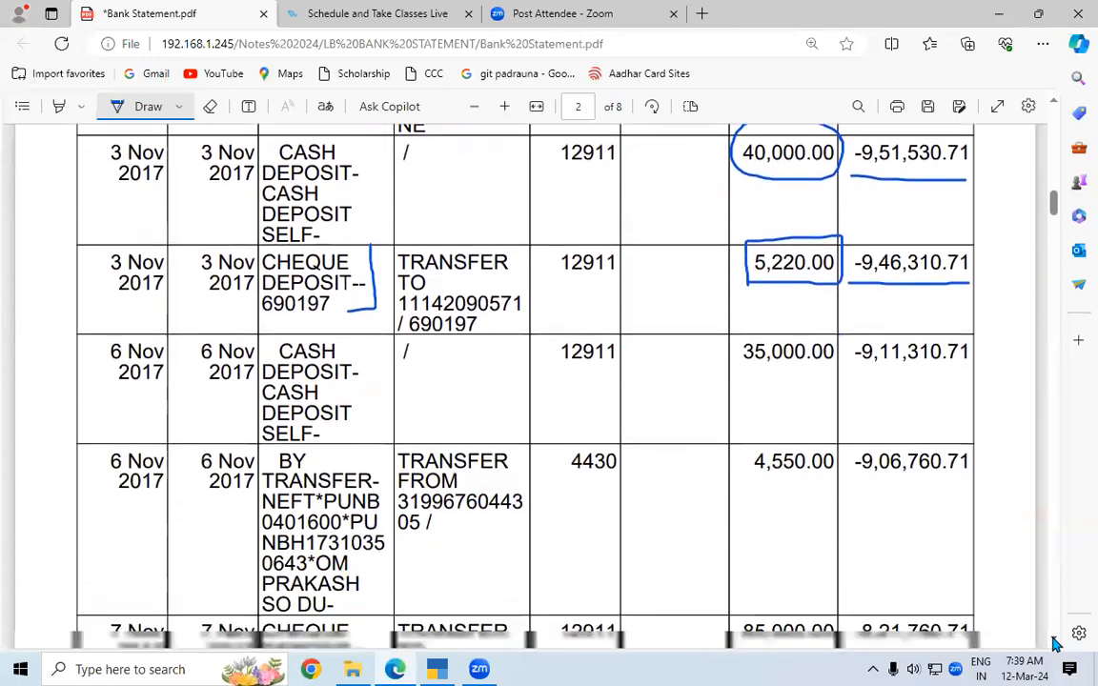
scroll(1054, 643, down, 1)
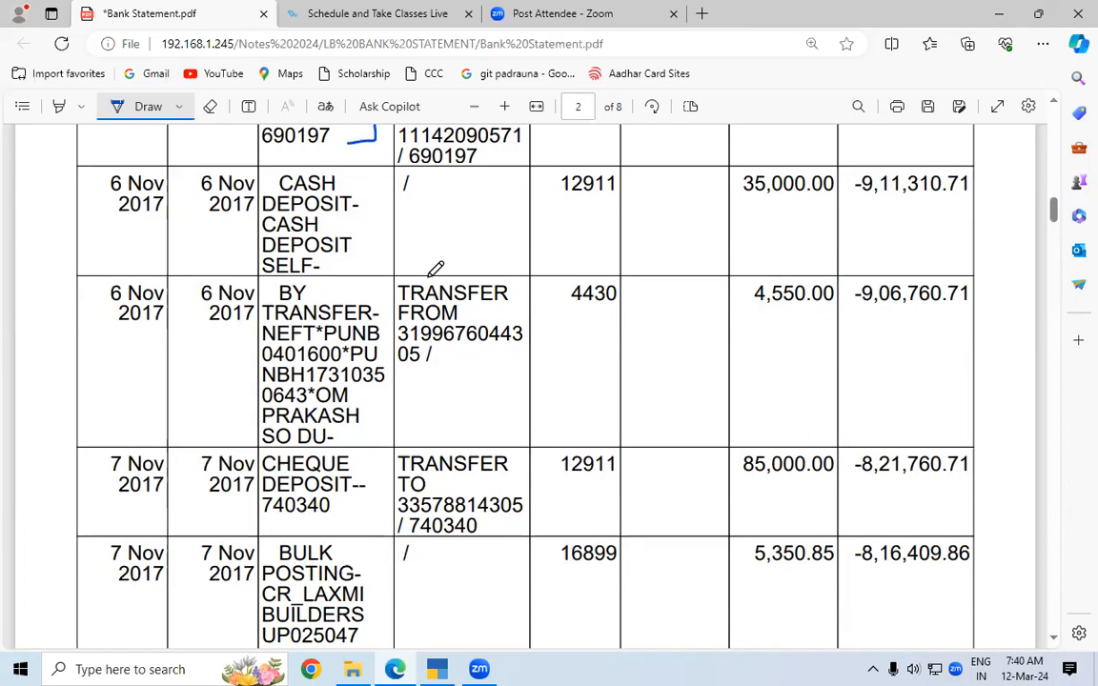
mouse_move(356, 171)
mouse_down()
mouse_move(368, 240)
mouse_move(350, 270)
mouse_up()
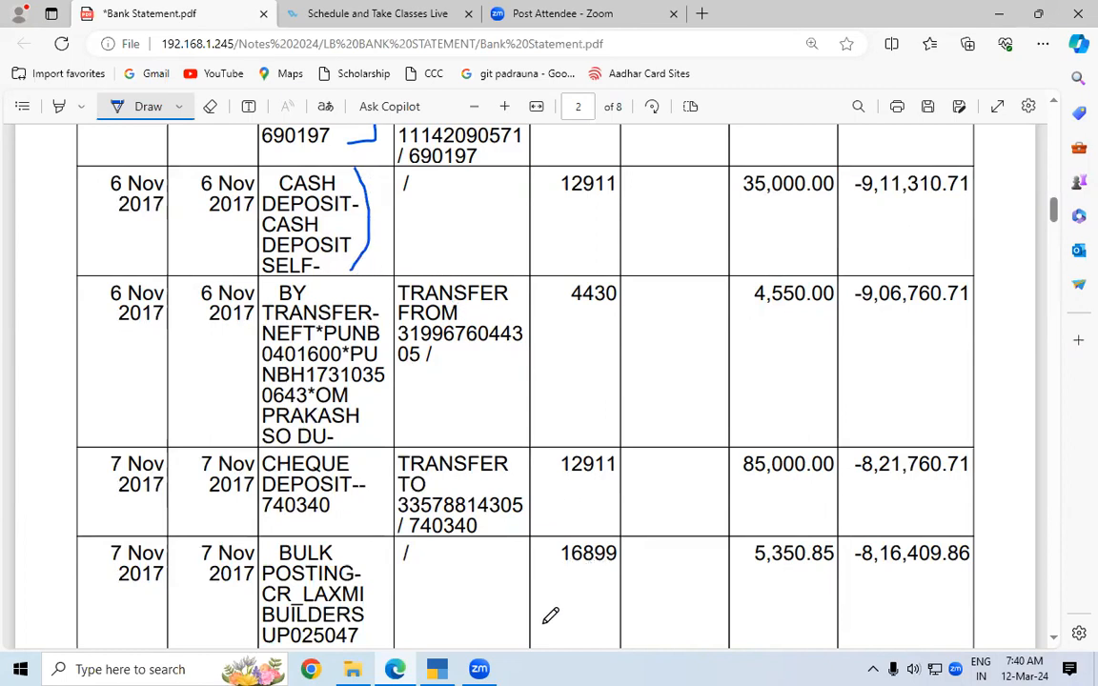
key(alt+Tab)
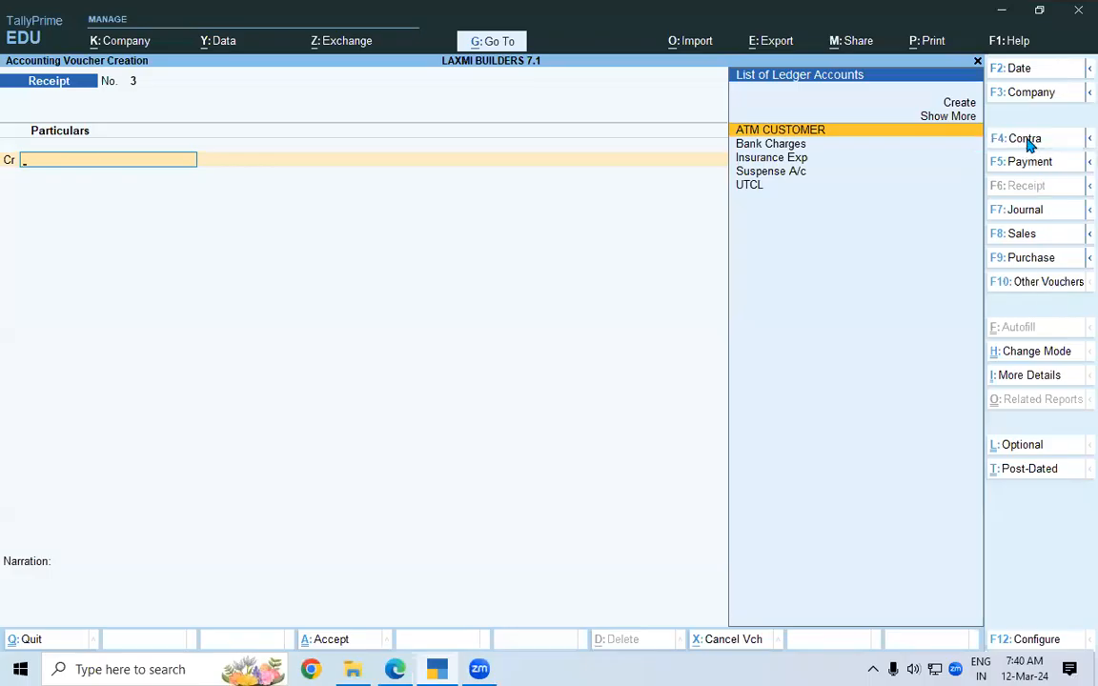
Make a Contra voucher crediting Cash 35,000.00 and debiting SBI LOAN A/C.
click(1029, 145)
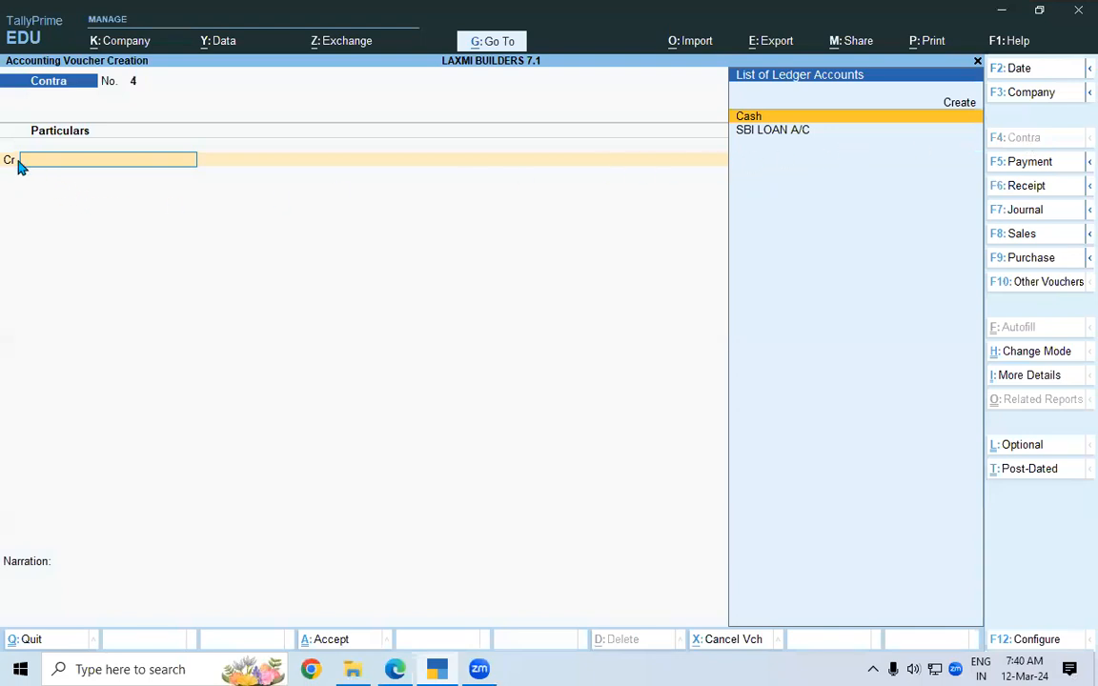
key(Return)
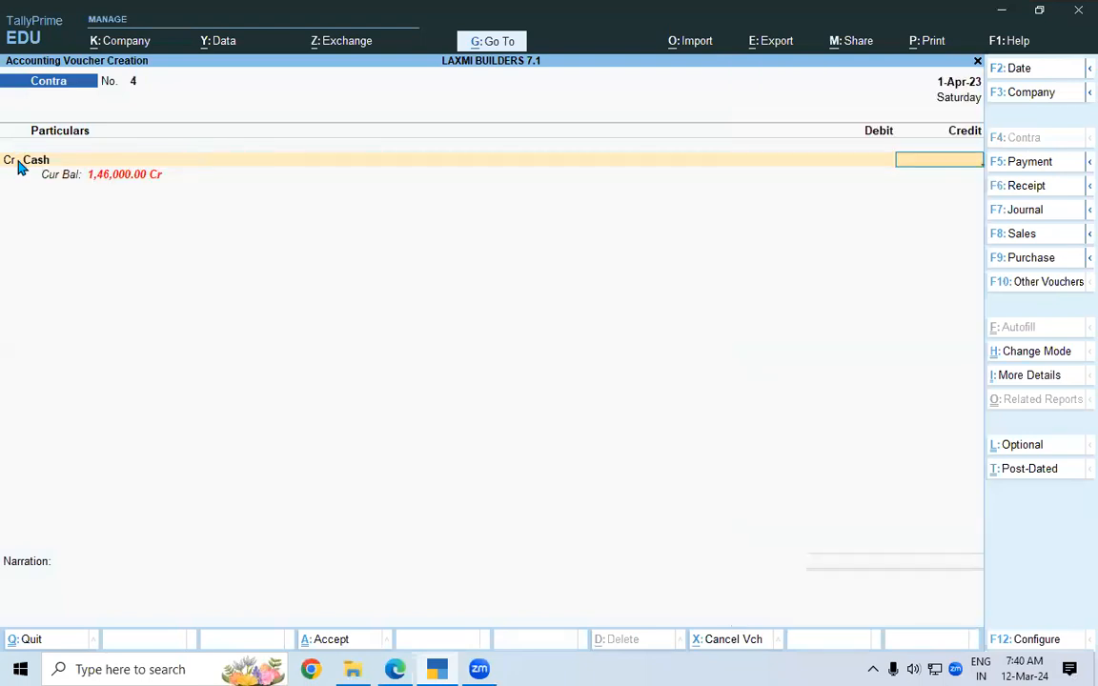
key(alt+Tab)
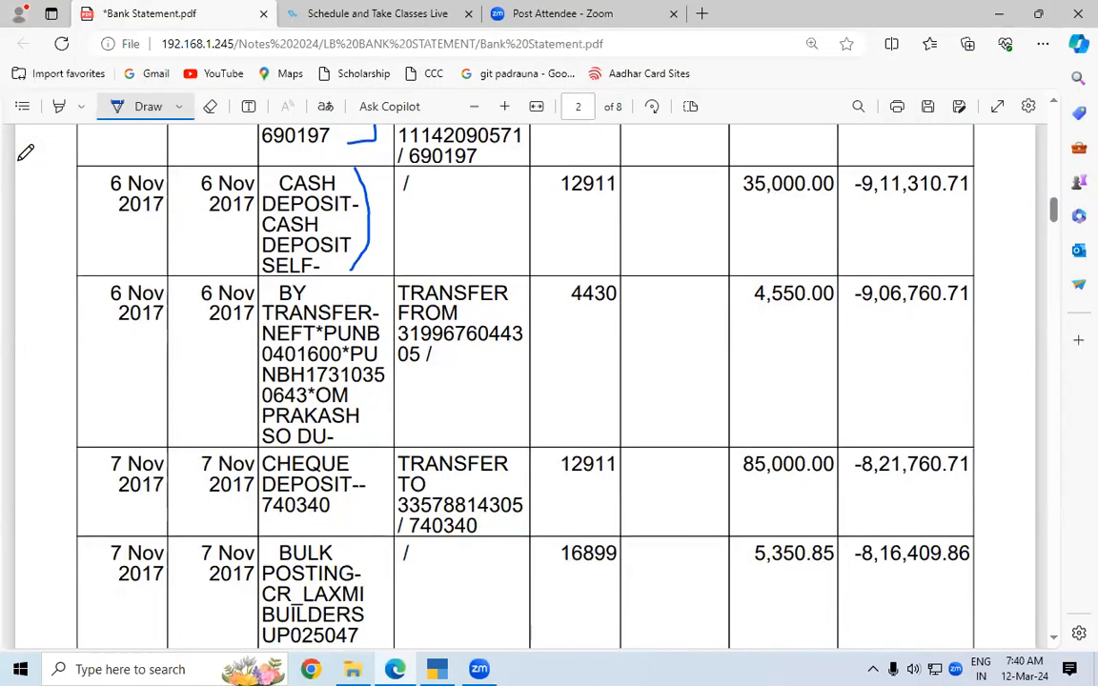
key(alt+Tab)
text(35000)
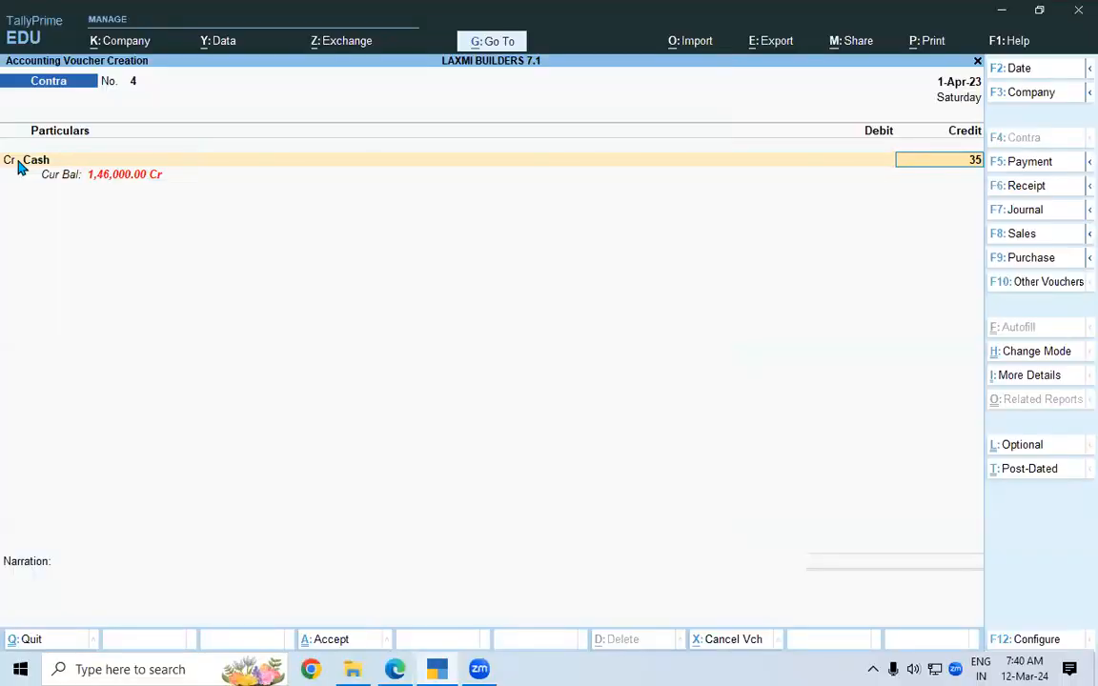
key(Return)
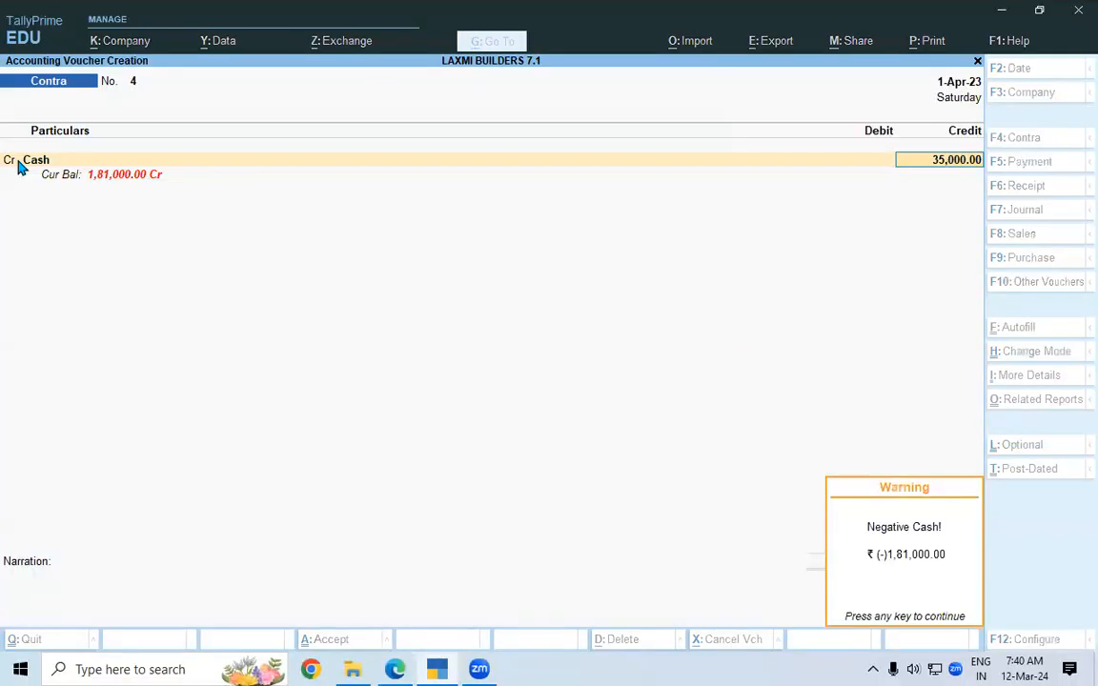
key(Return)
key(Return)
key(Return)
key(Return)
key(Return)
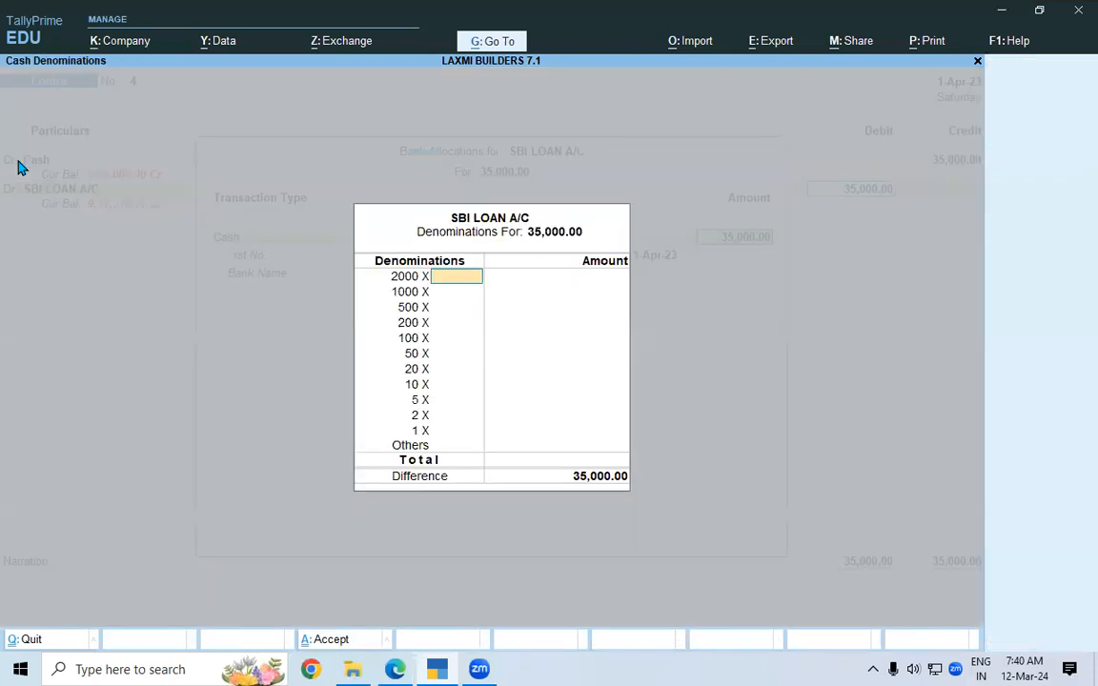
Enter seventy 500 notes as cash denominations and underline the -9,11,310.71 statement balance.
key(Return)
key(Return)
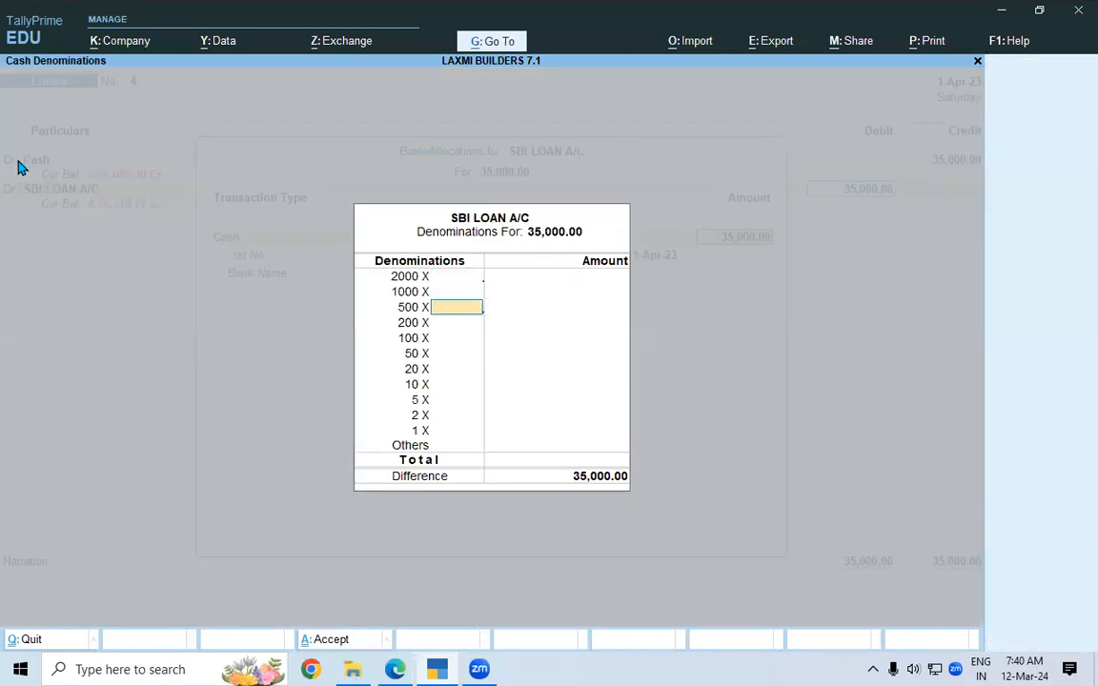
text(70)
key(Return)
key(Return)
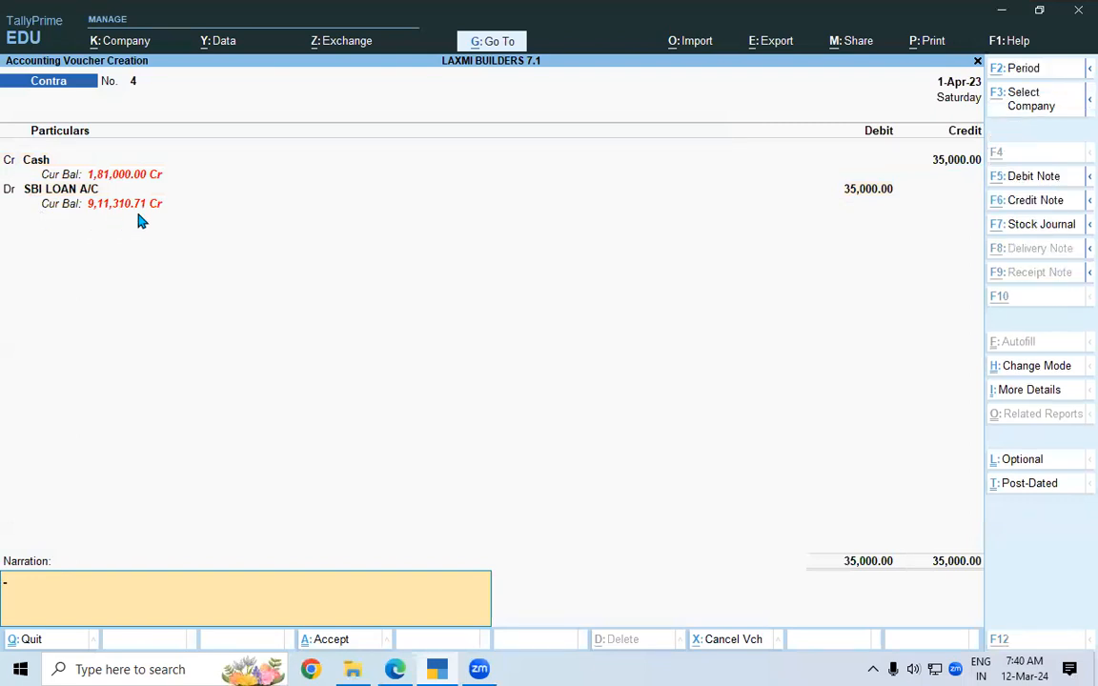
key(alt+Tab)
drag(855, 204, 971, 202)
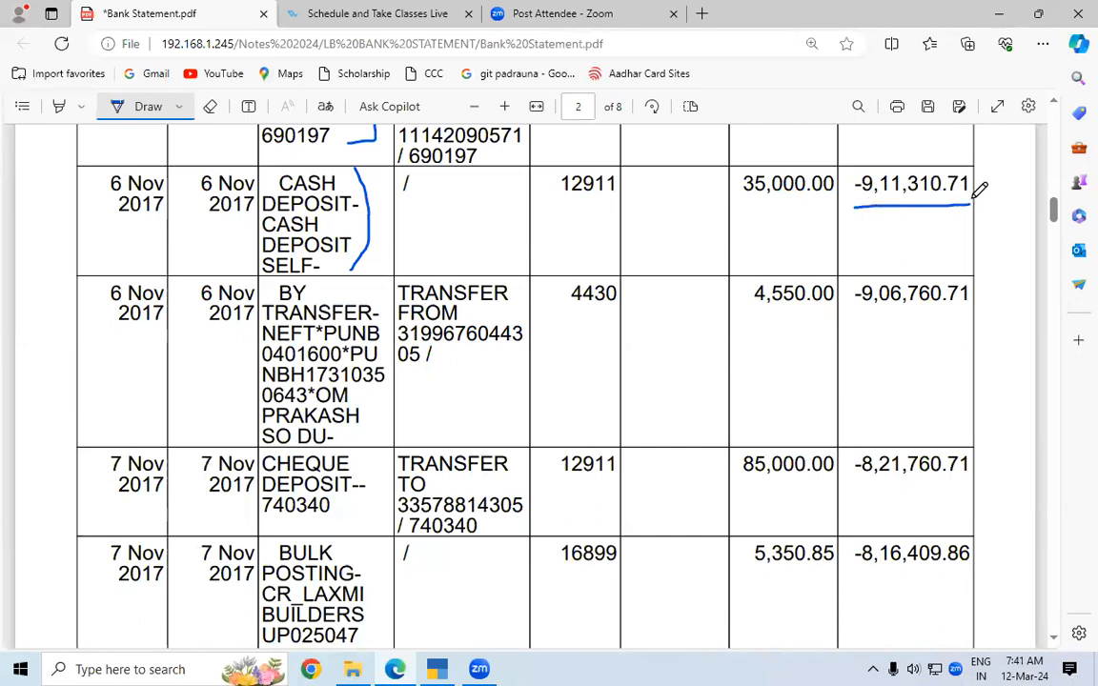
Save contra voucher No. 4 for 35,000.00.
key(alt+Tab)
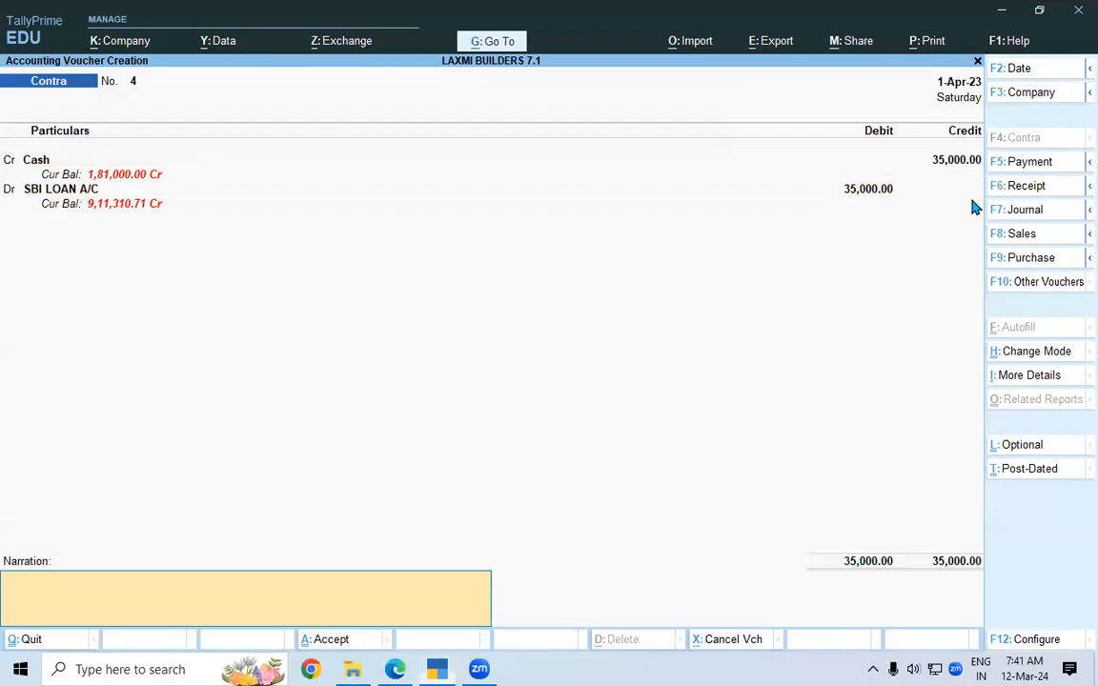
click(308, 644)
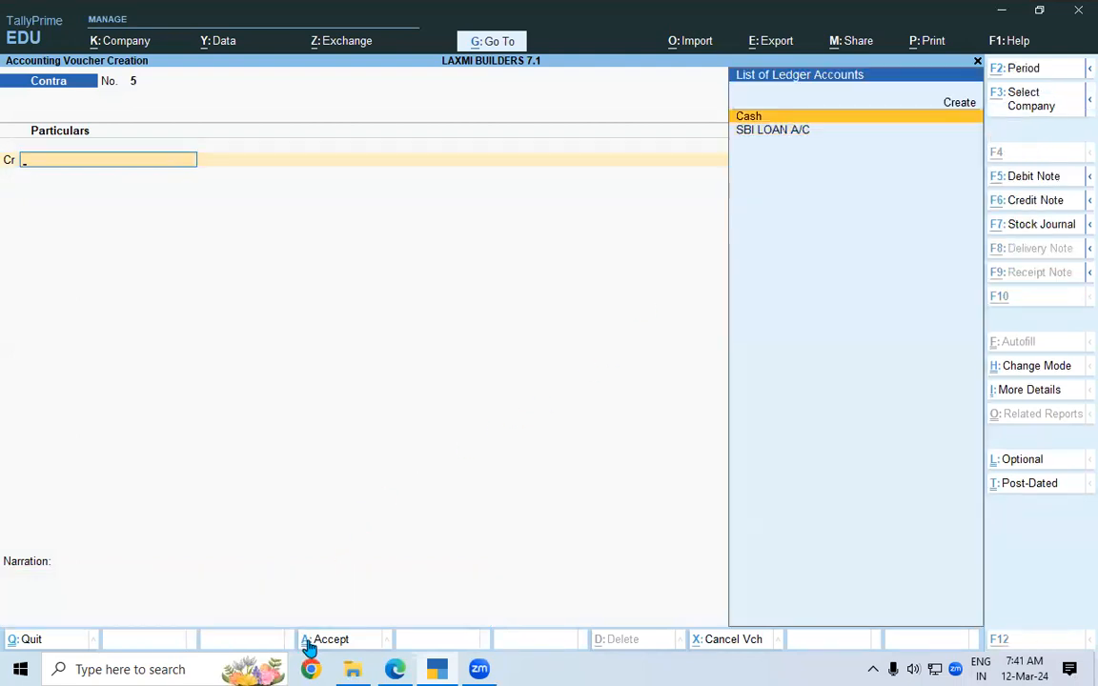
key(alt+Tab)
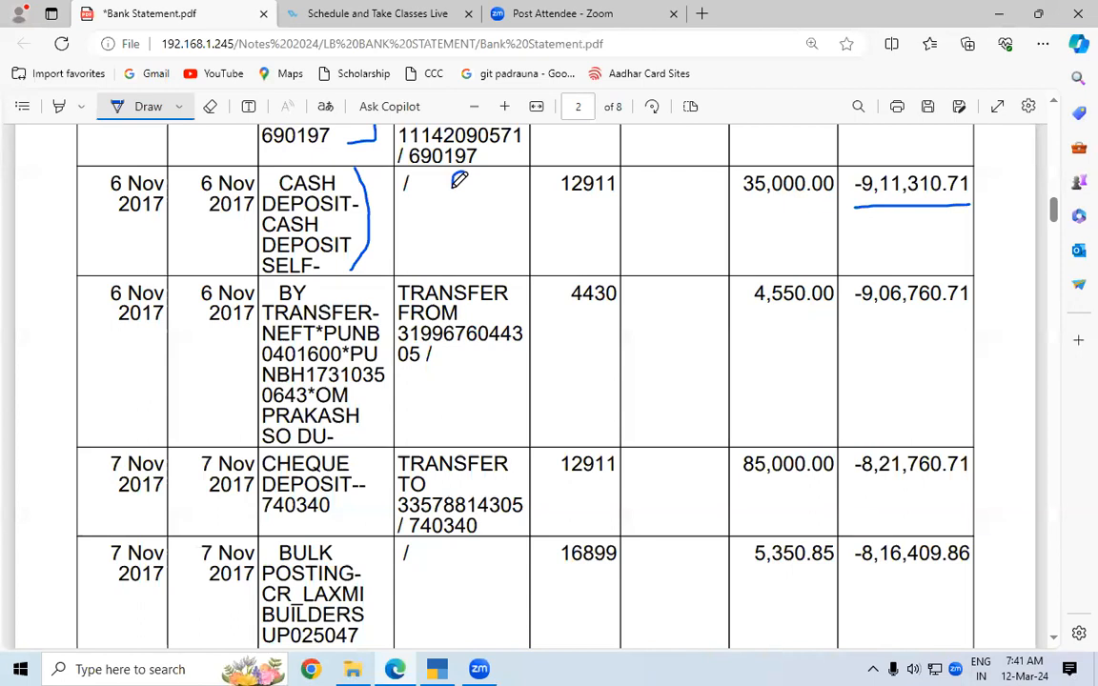
Bracket the cash deposit row, underline 35,000.00, then credit Cash on Contra No. 5.
drag(466, 175, 464, 191)
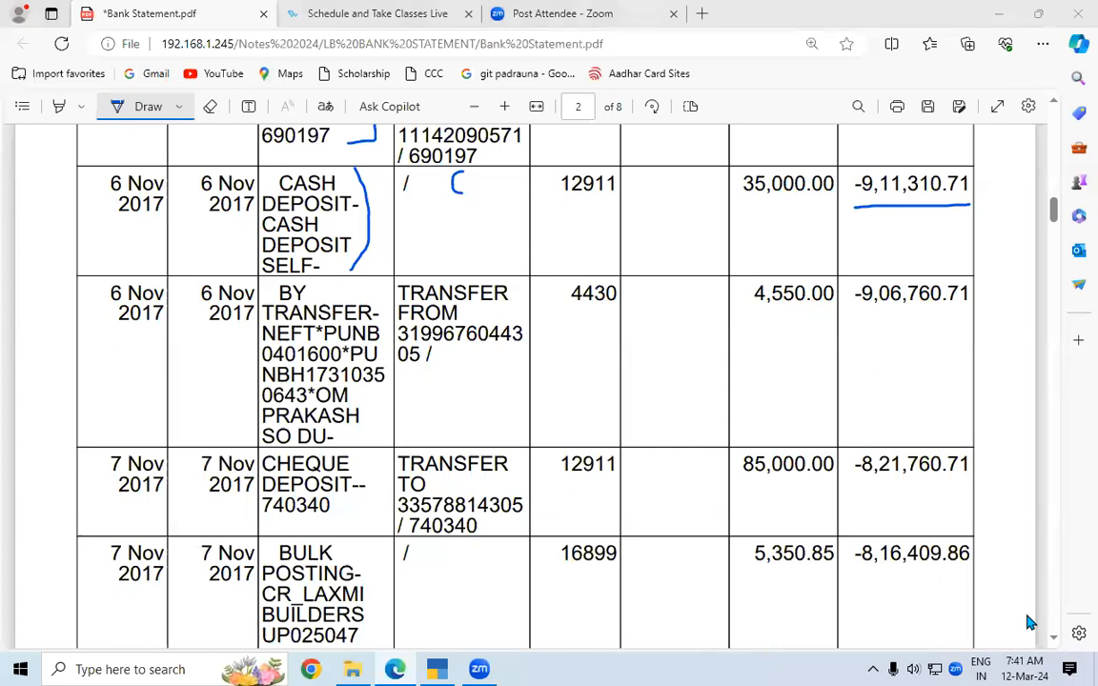
click(583, 386)
scroll(1059, 641, down, 1)
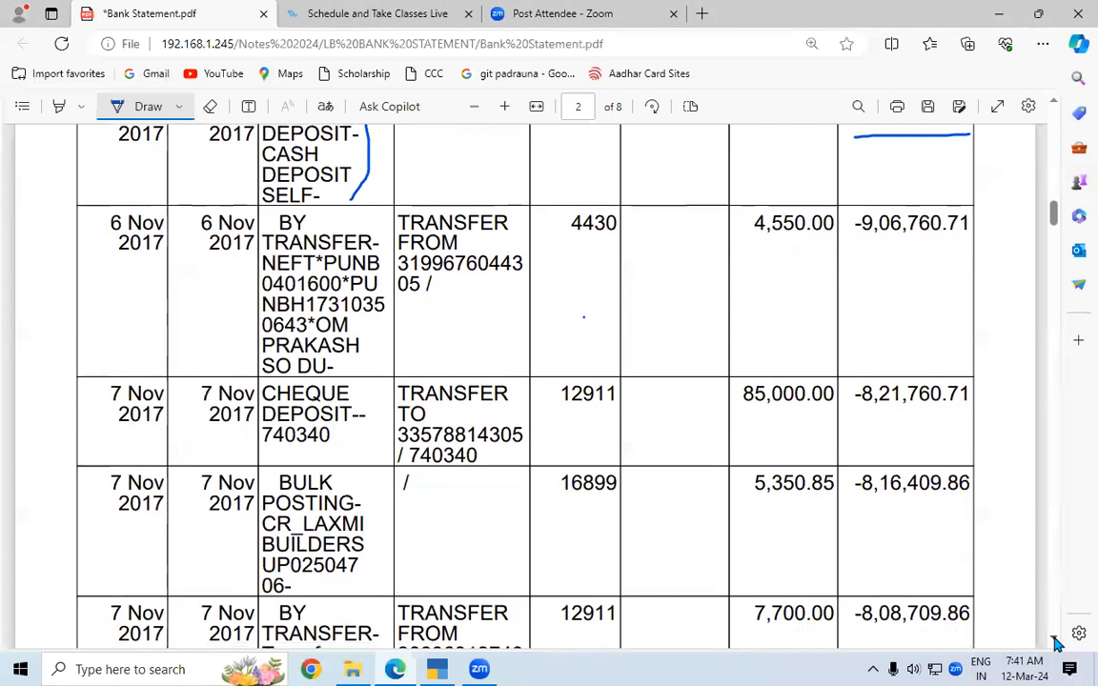
scroll(1055, 105, up, 1)
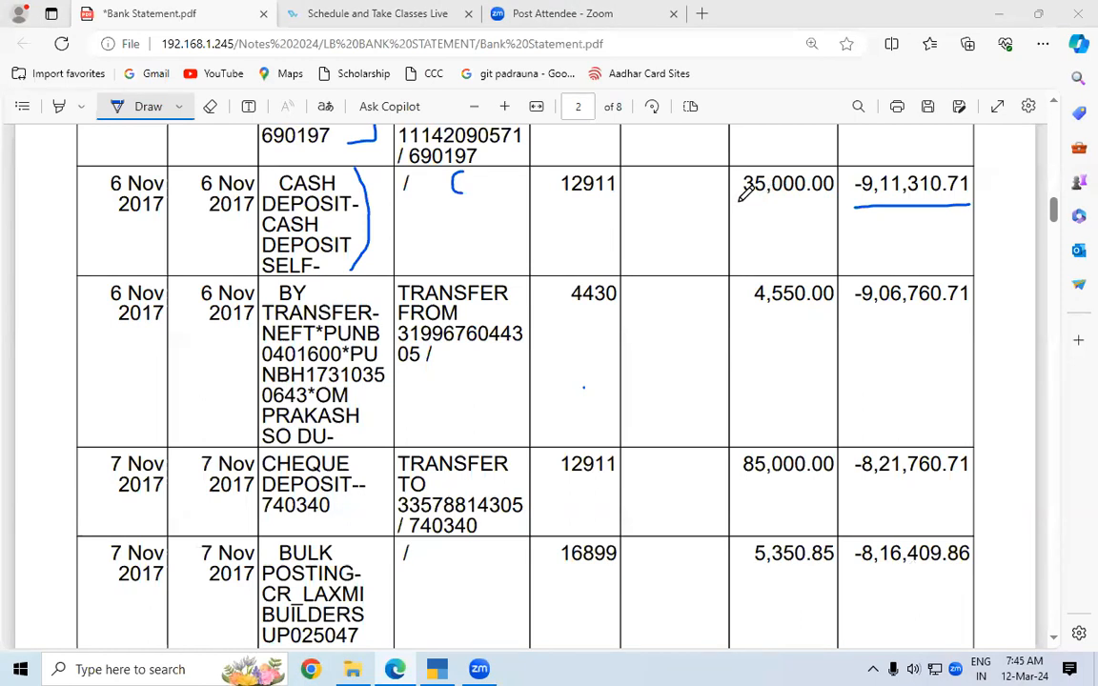
drag(740, 202, 827, 202)
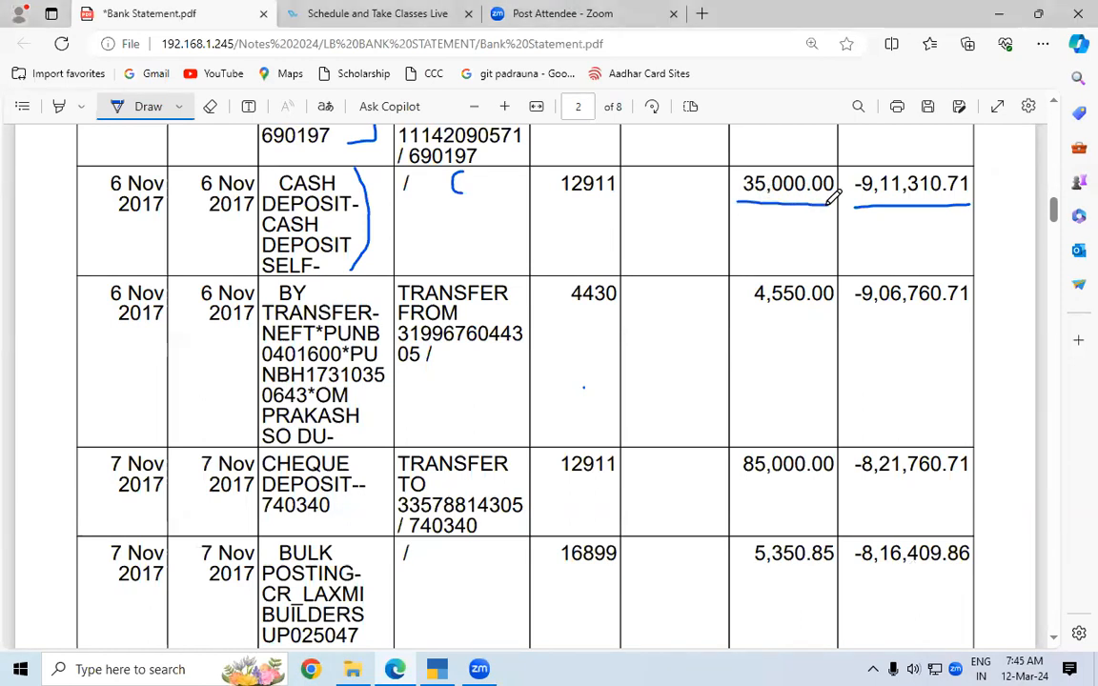
click(441, 669)
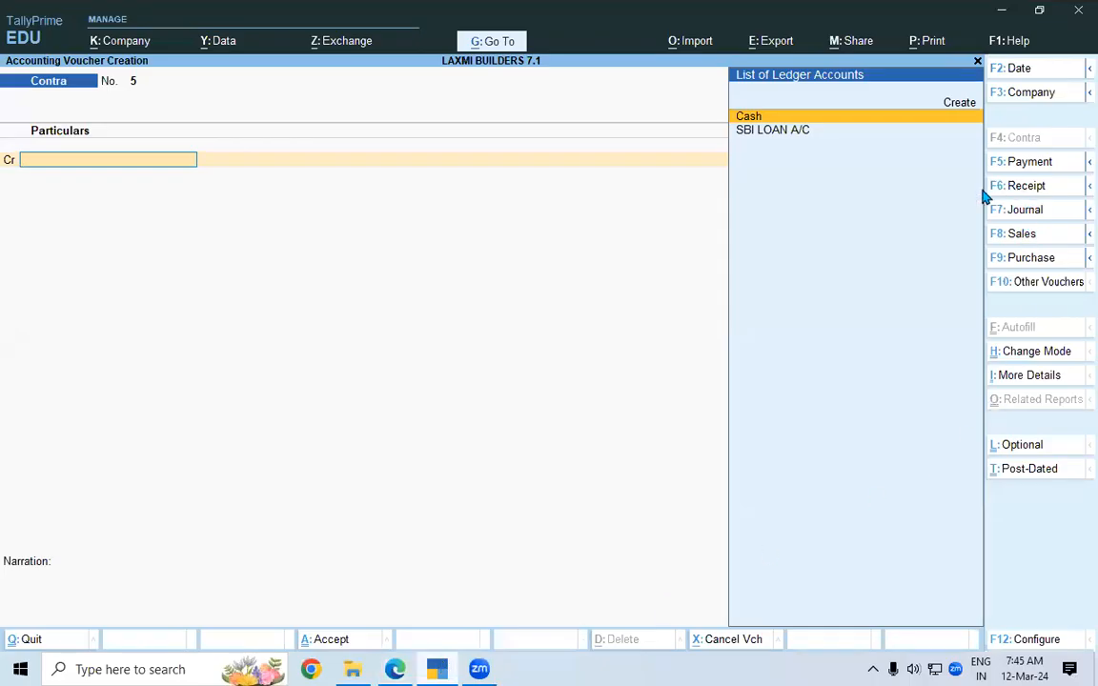
click(751, 118)
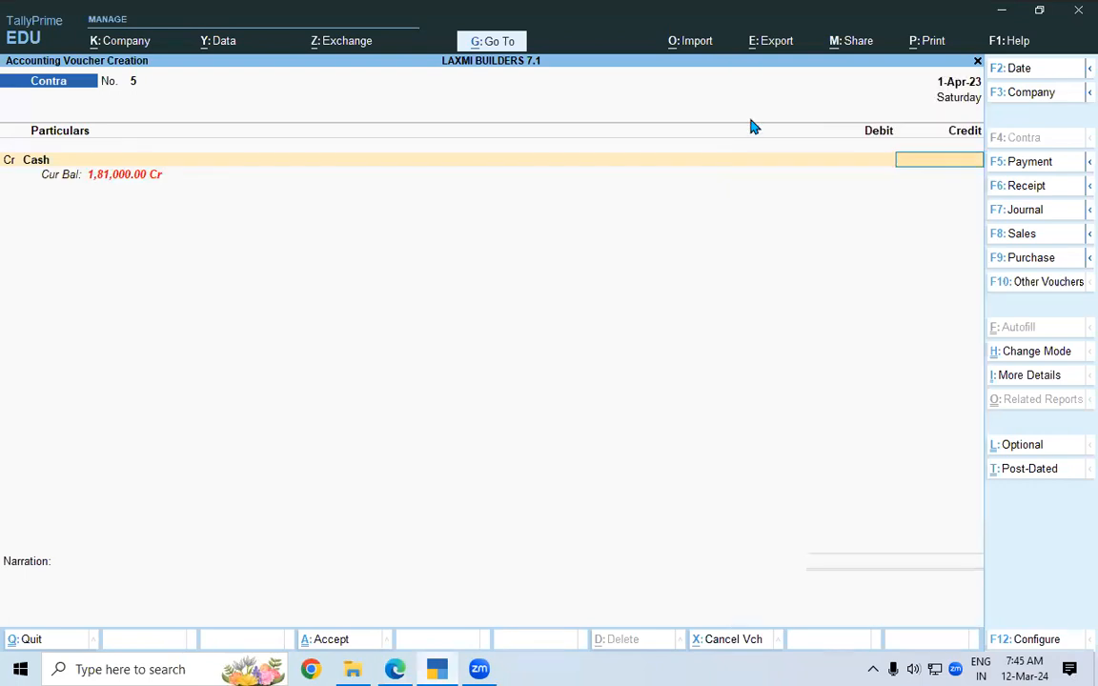
Re-underline 35,000.00, bracket the 6 Nov NEFT transfer row and underline its 4,550.00 amount.
key(alt+Tab)
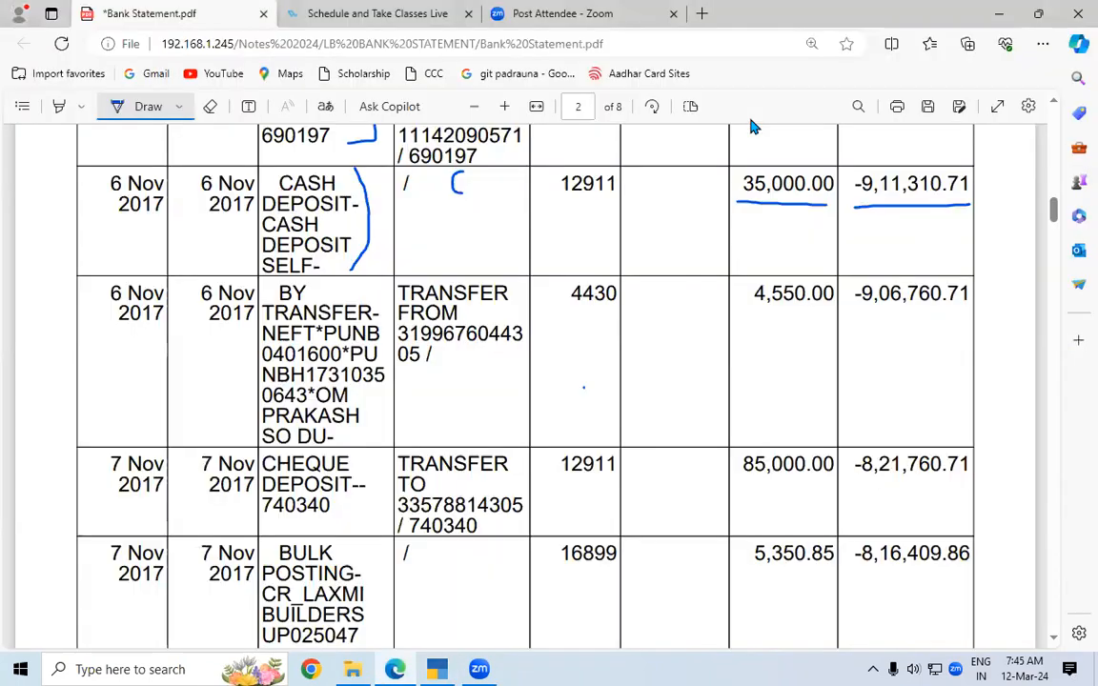
drag(738, 199, 827, 197)
key(alt+Tab)
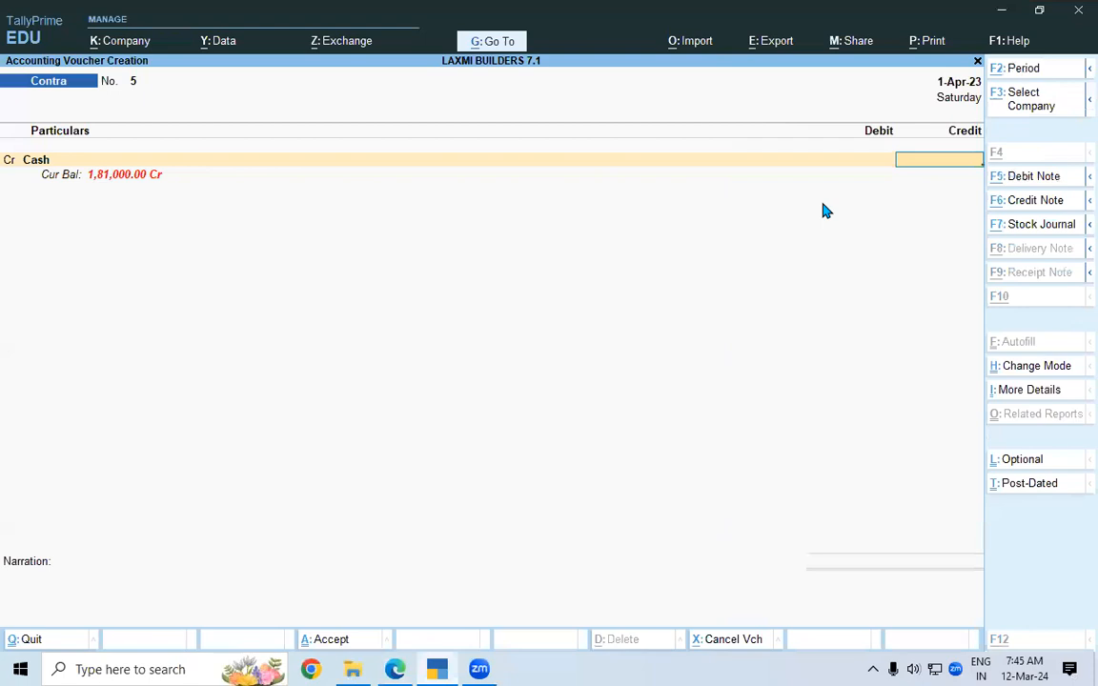
key(alt+Tab)
click(583, 387)
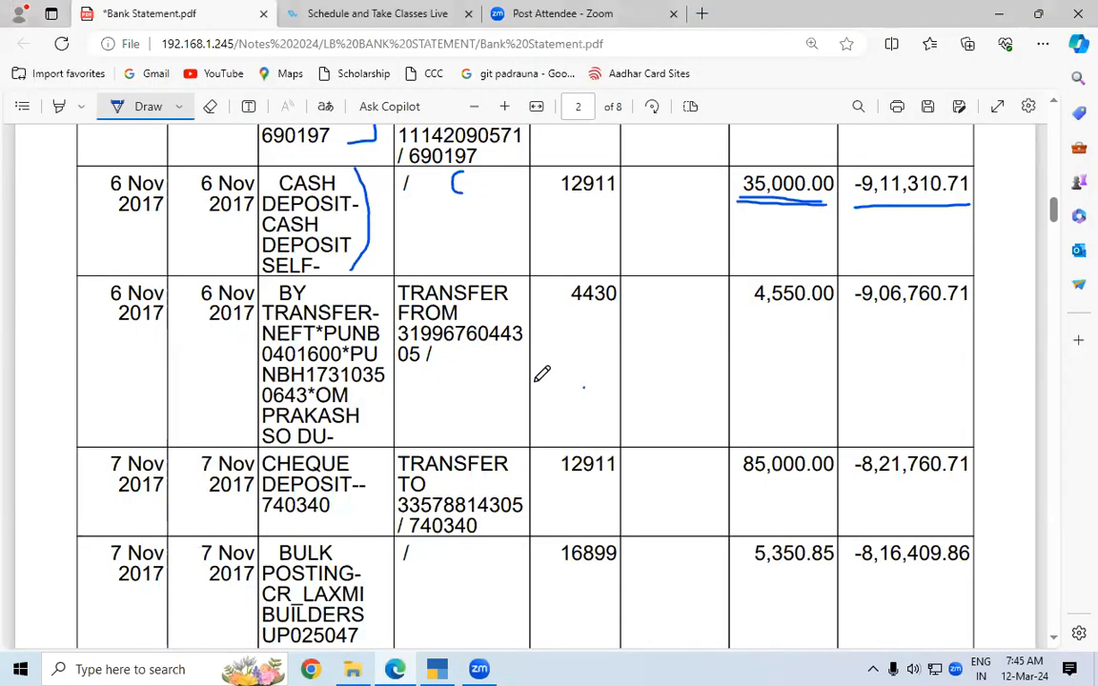
drag(526, 286, 544, 324)
mouse_move(545, 372)
mouse_down()
mouse_move(536, 405)
mouse_move(503, 431)
mouse_up()
drag(757, 305, 842, 305)
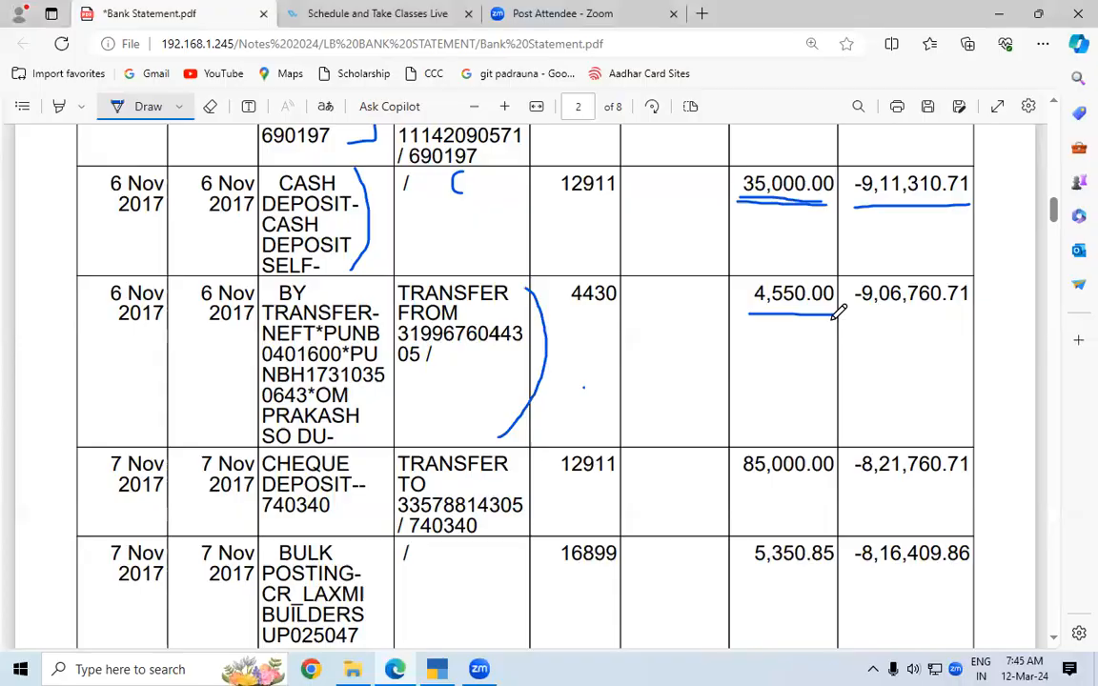
key(alt+Tab)
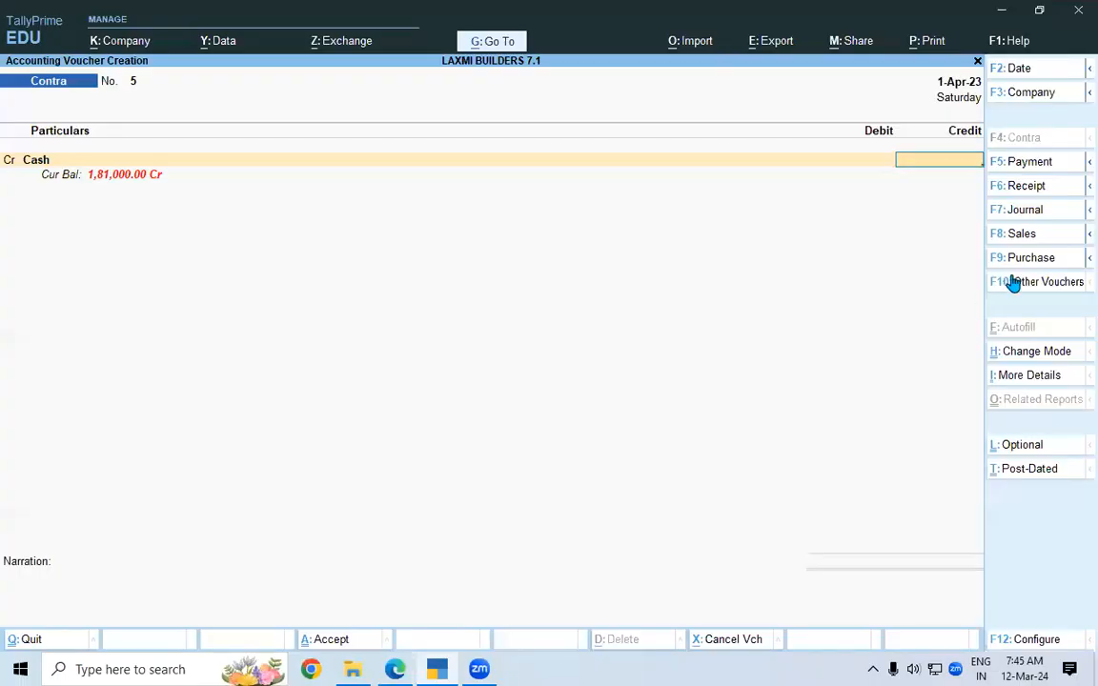
Switch to a Receipt voucher and create the sender's ledger under Sundry Debtors.
click(1014, 186)
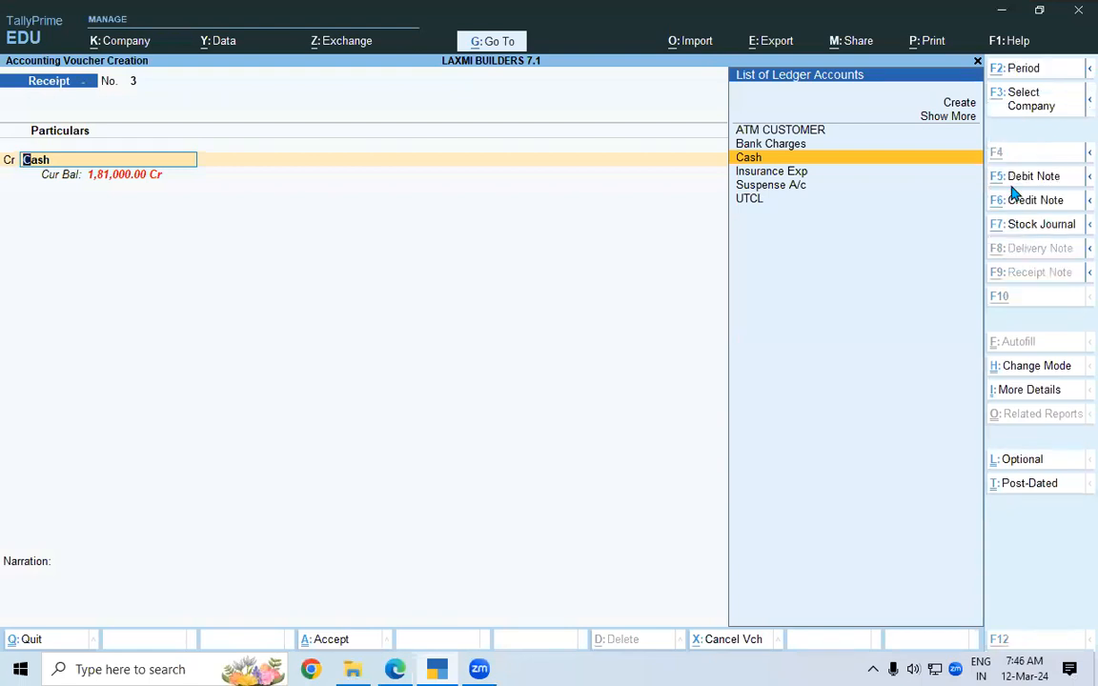
key(alt+c)
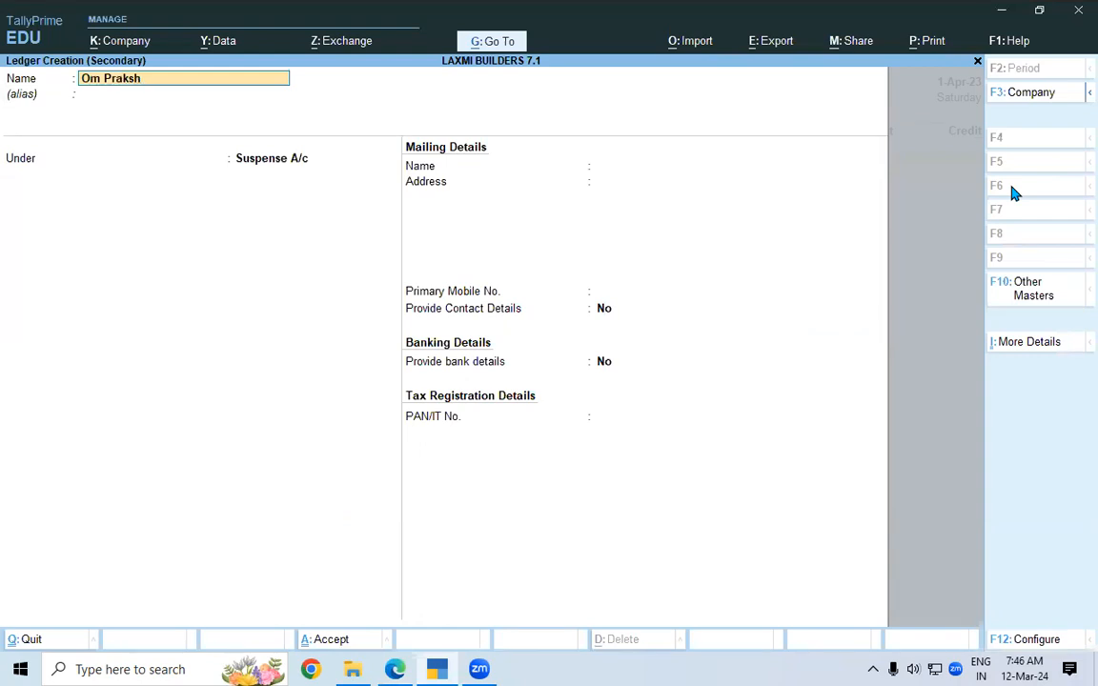
key(Return)
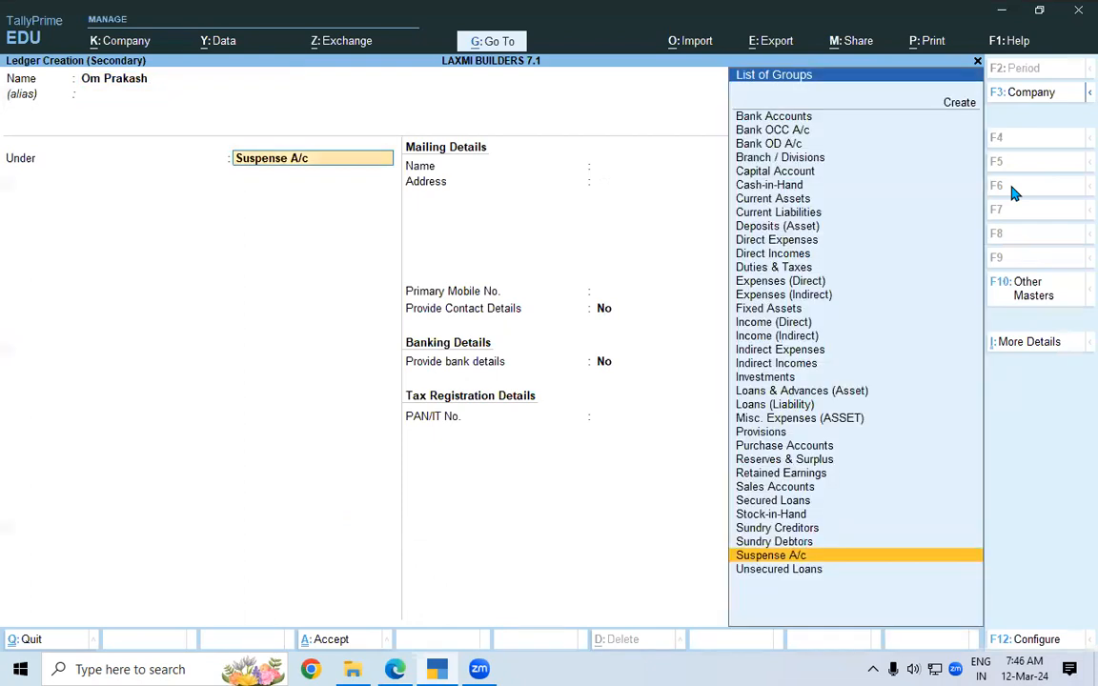
text(Sun)
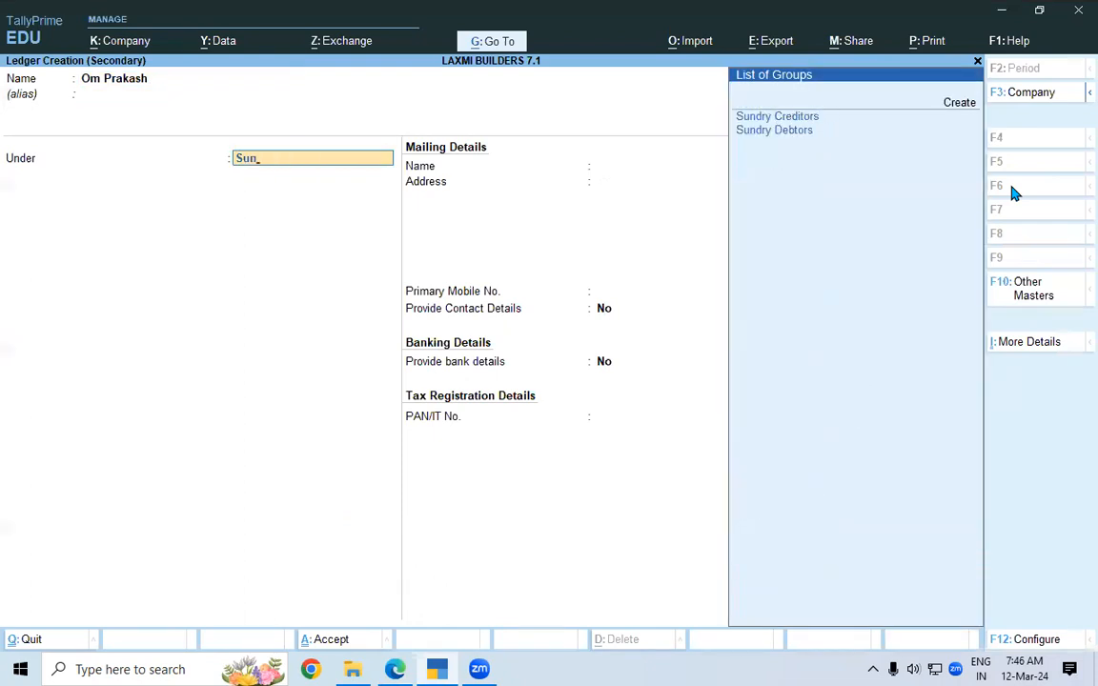
key(Down)
key(Return)
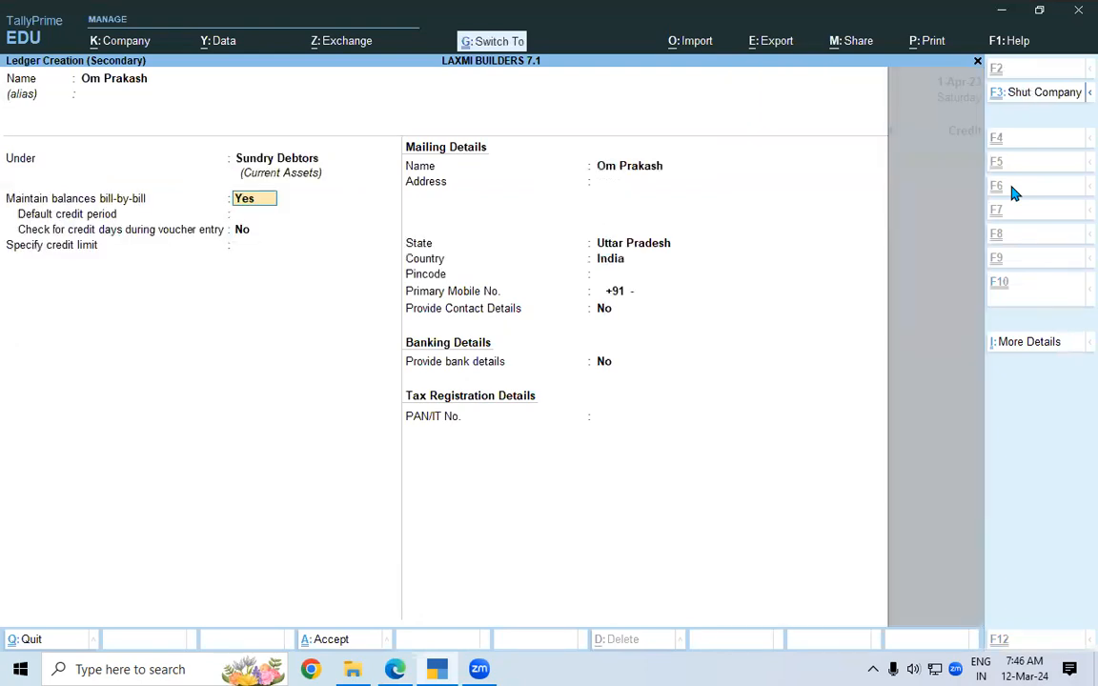
key(ctrl+a)
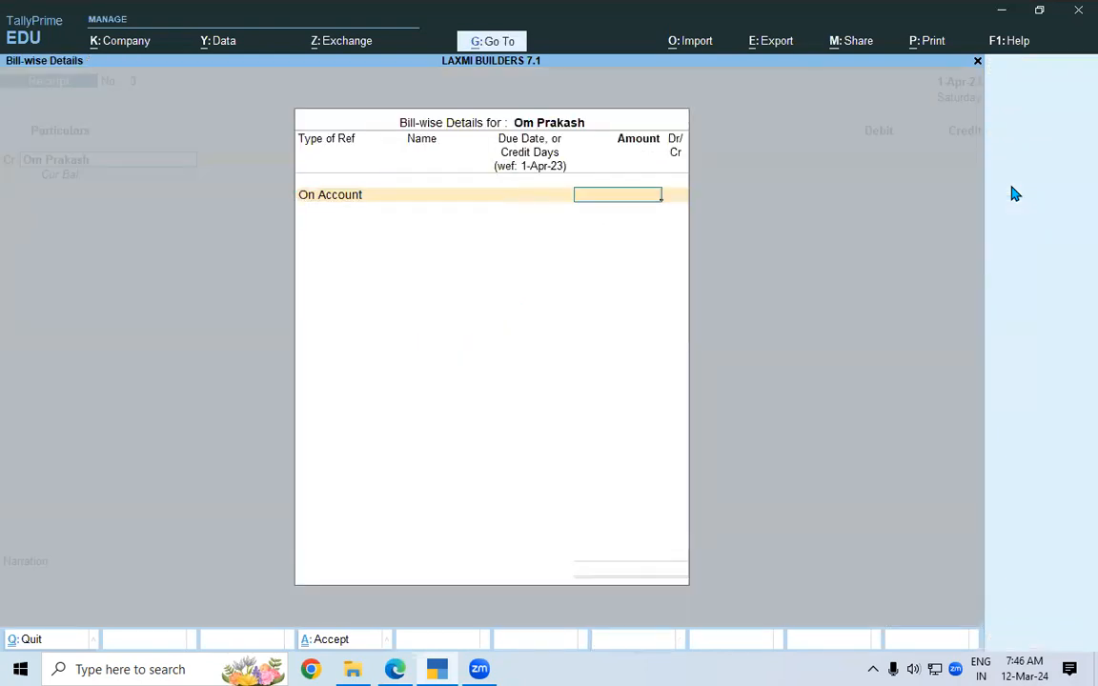
Enter 4,550 in the bill-wise details and debit SBI LOAN A/C.
key(alt+Tab)
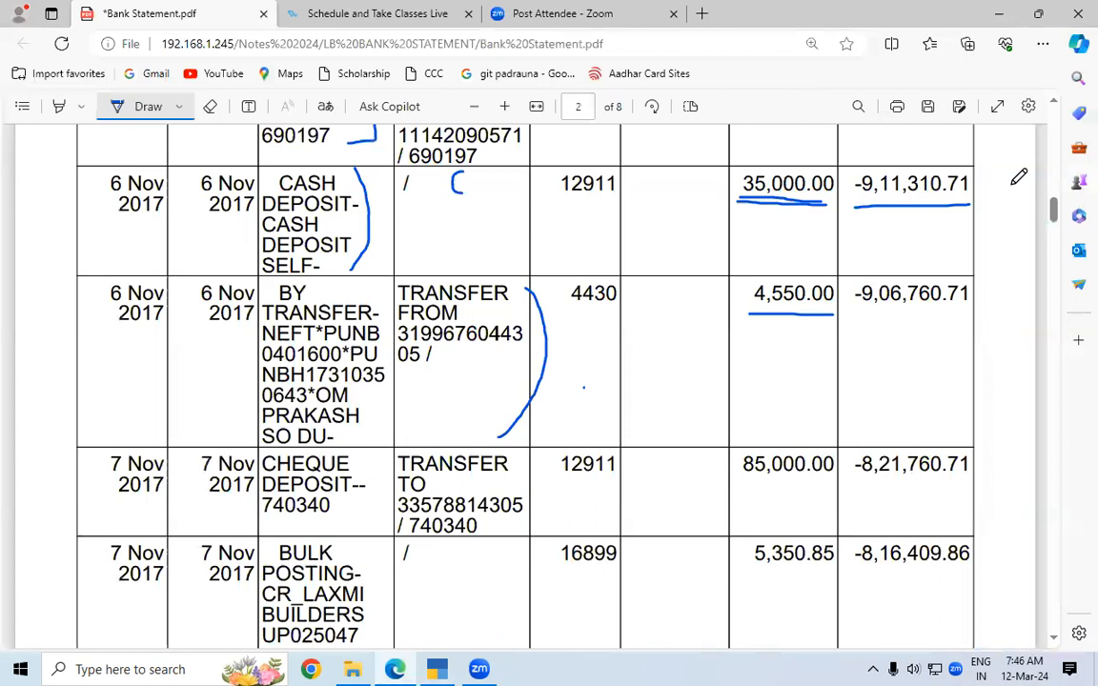
key(alt+Tab)
text(4550)
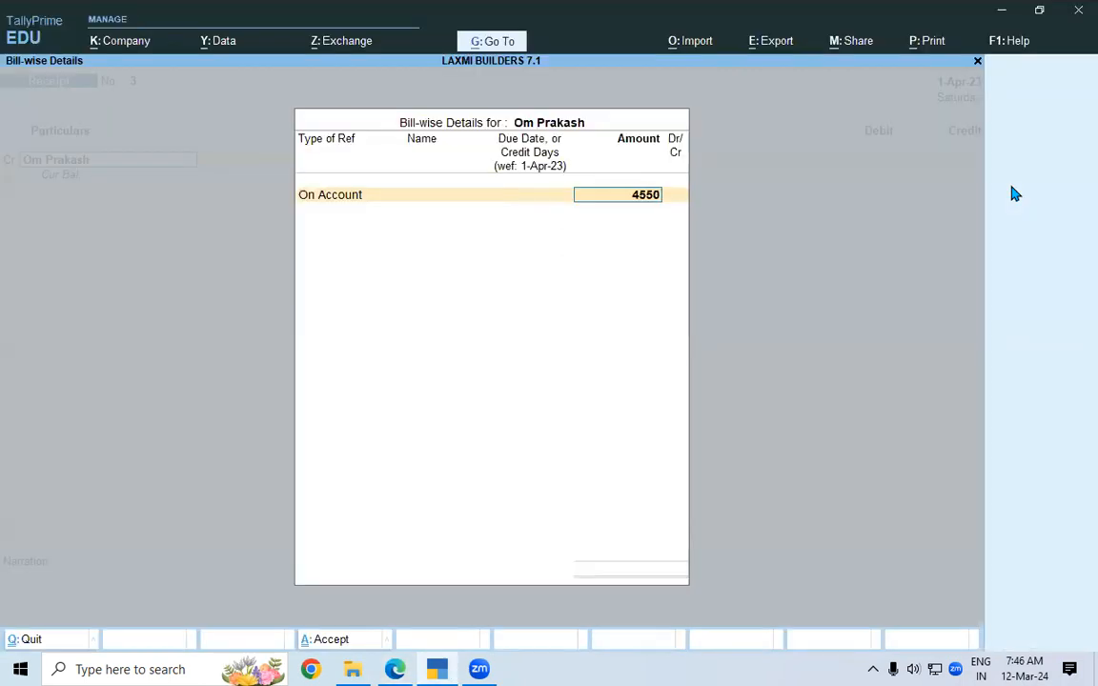
key(Return)
key(Return)
key(Return)
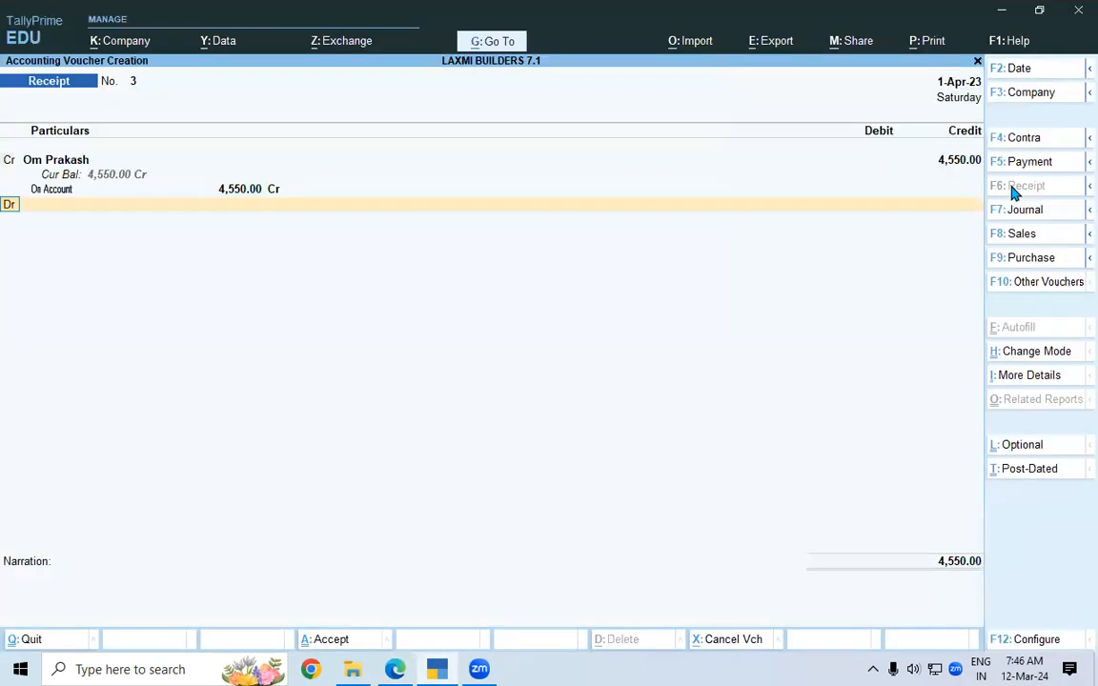
key(Down)
key(Down)
key(Down)
key(Down)
key(Down)
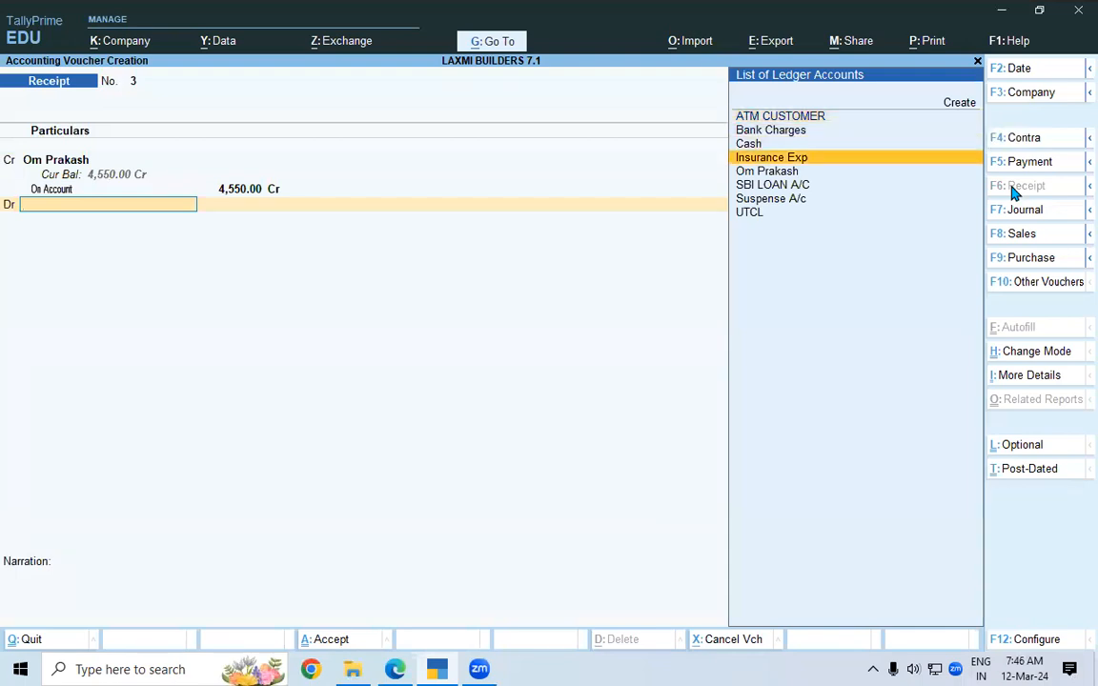
key(Return)
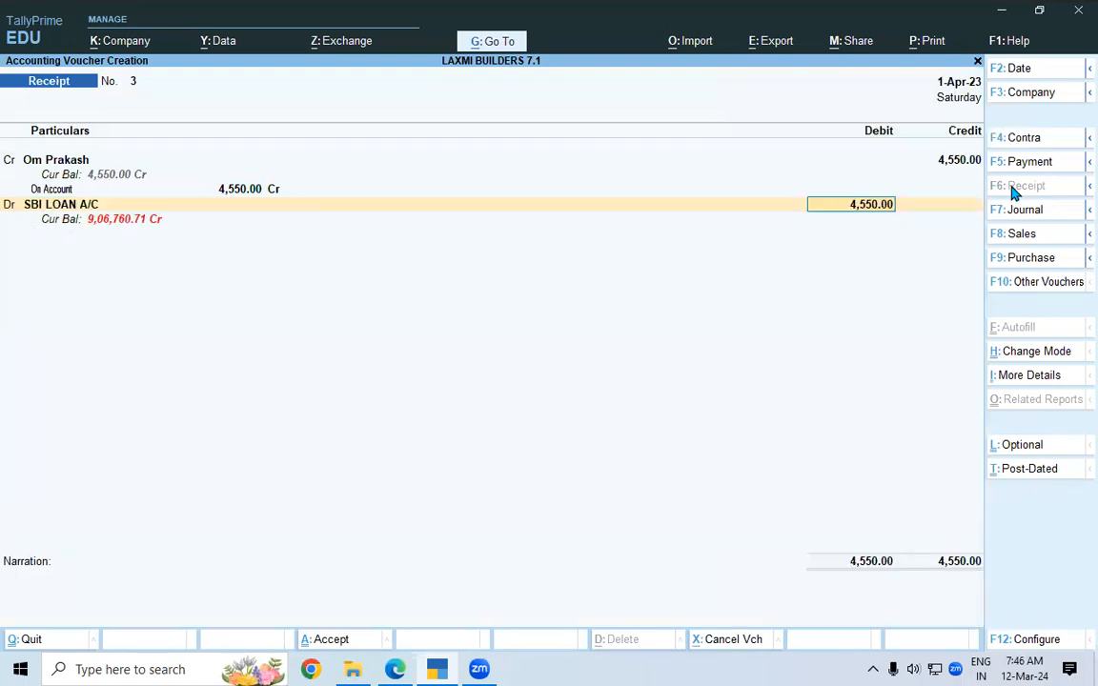
Underline the matching -9,06,760.71 balance on the bank statement.
key(alt+Tab)
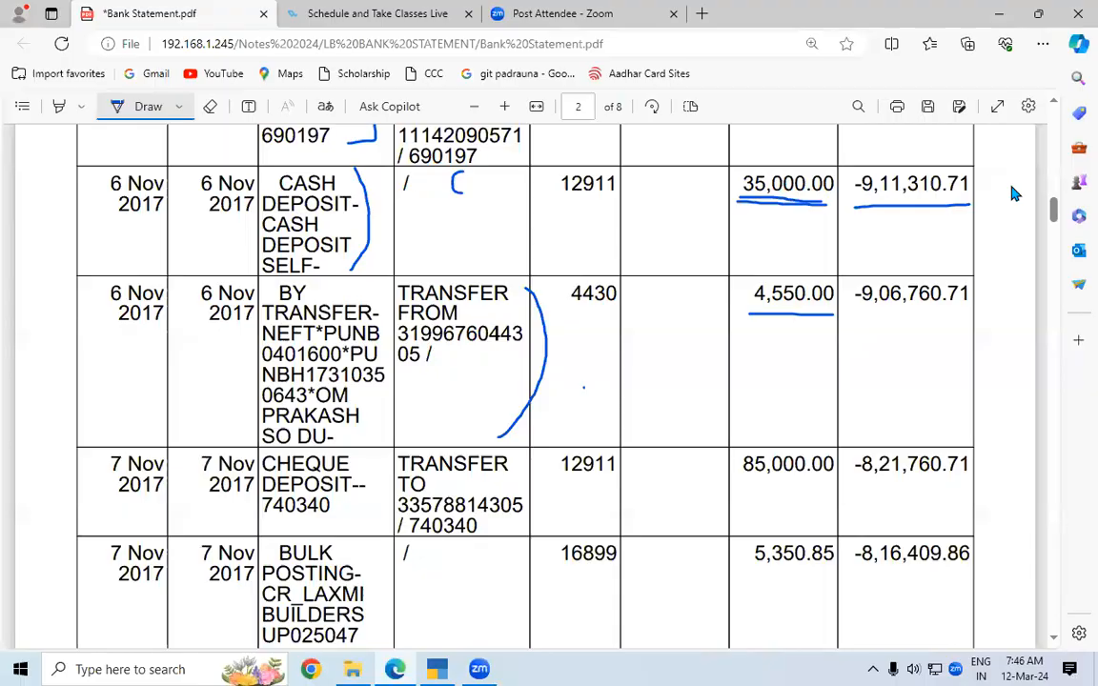
key(alt+Tab)
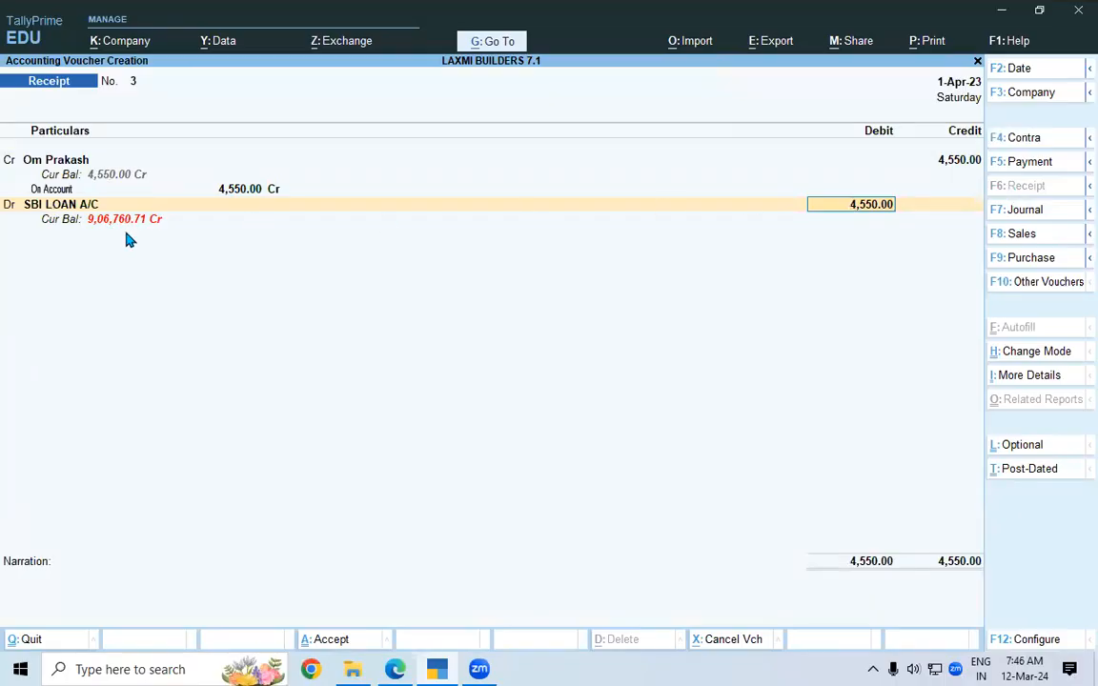
key(alt+Tab)
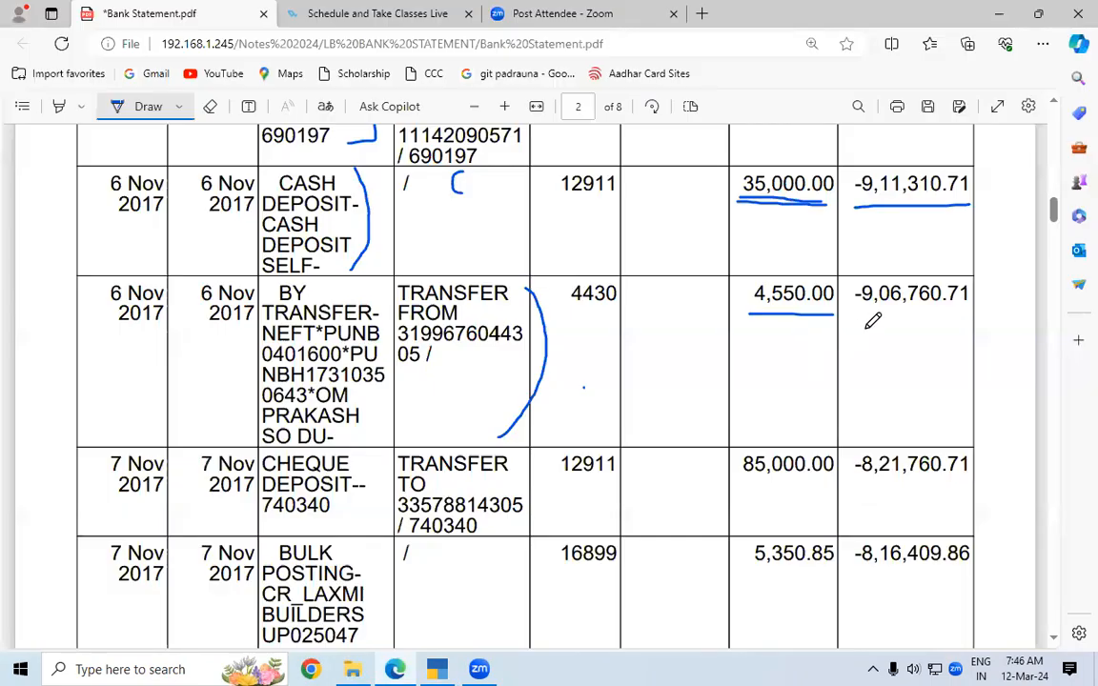
drag(854, 310, 986, 310)
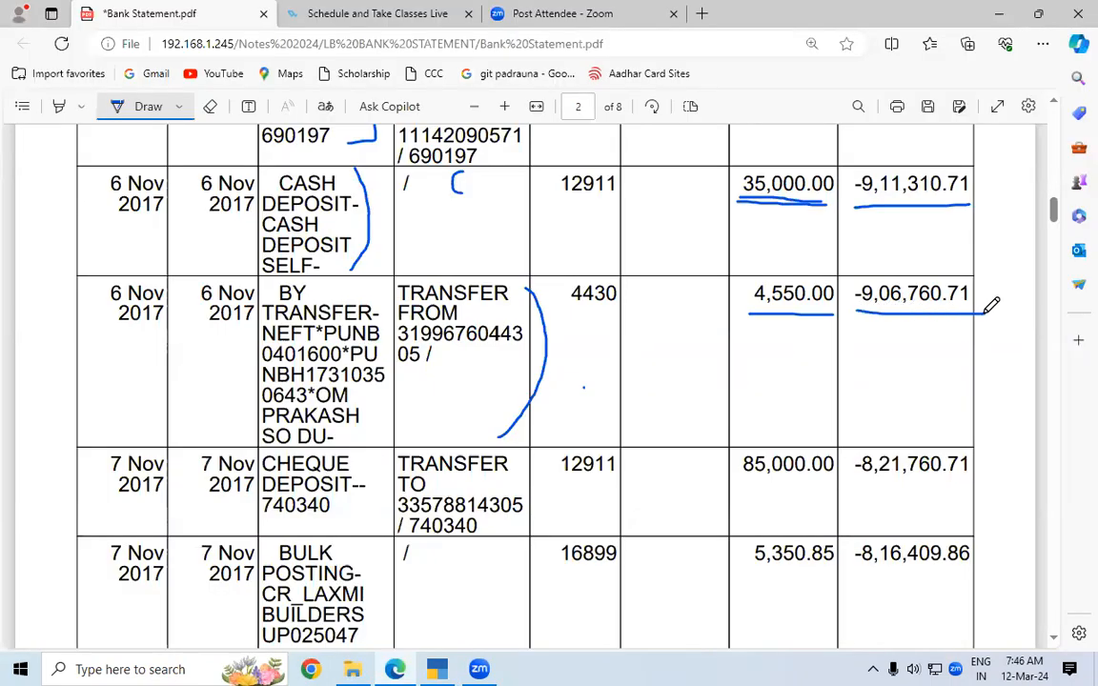
key(alt+Tab)
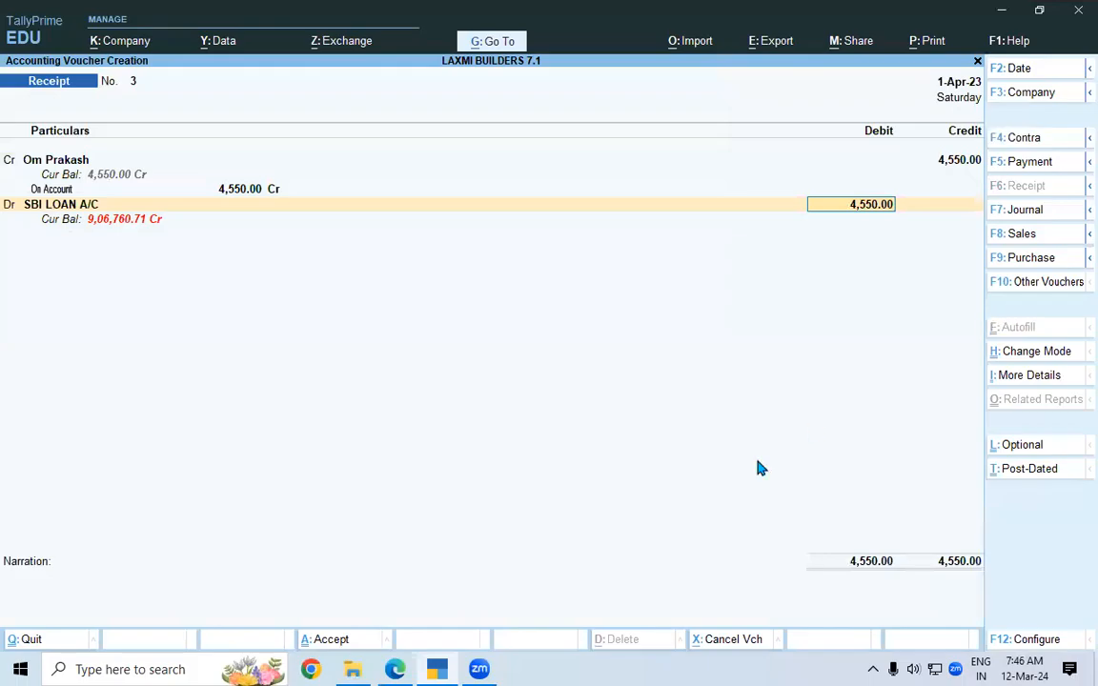
Save receipt No. 3 and bracket the 85,000.00 cheque deposit row on the statement.
click(346, 646)
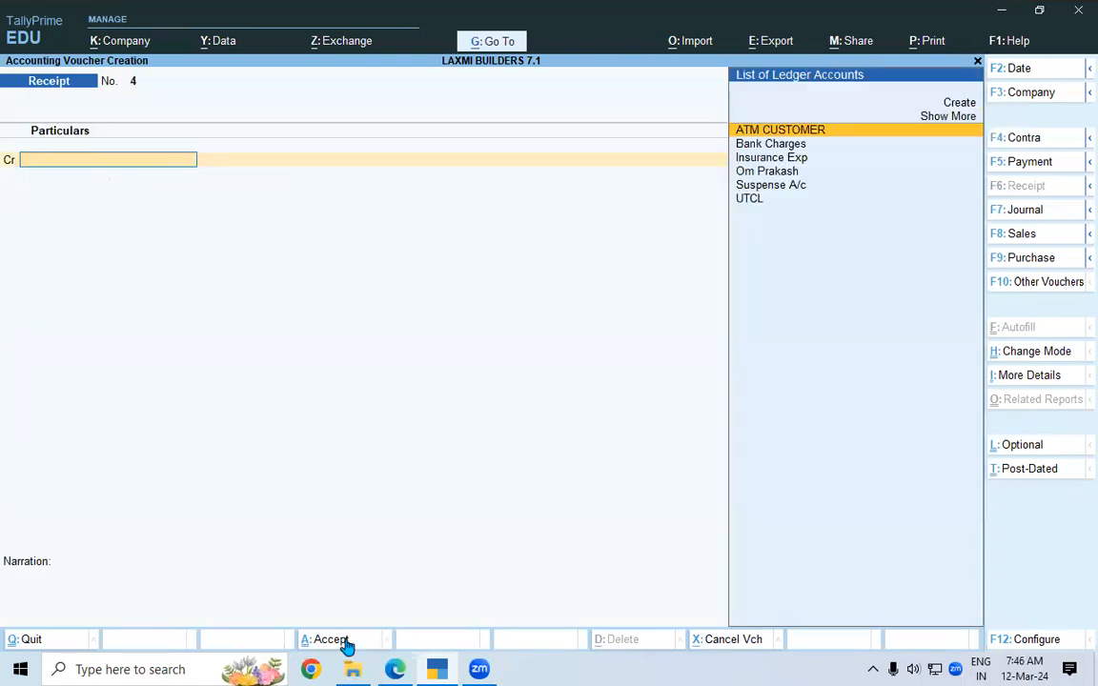
key(alt+Tab)
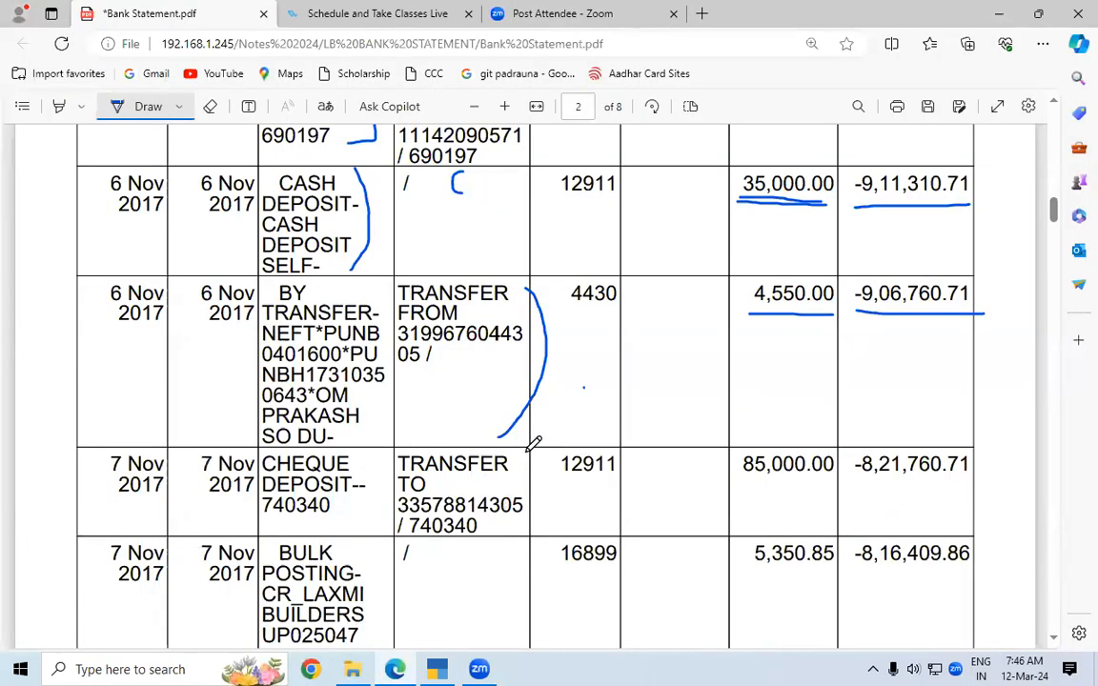
mouse_move(531, 454)
mouse_down()
mouse_move(545, 469)
mouse_move(543, 513)
mouse_up()
key(alt+Tab)
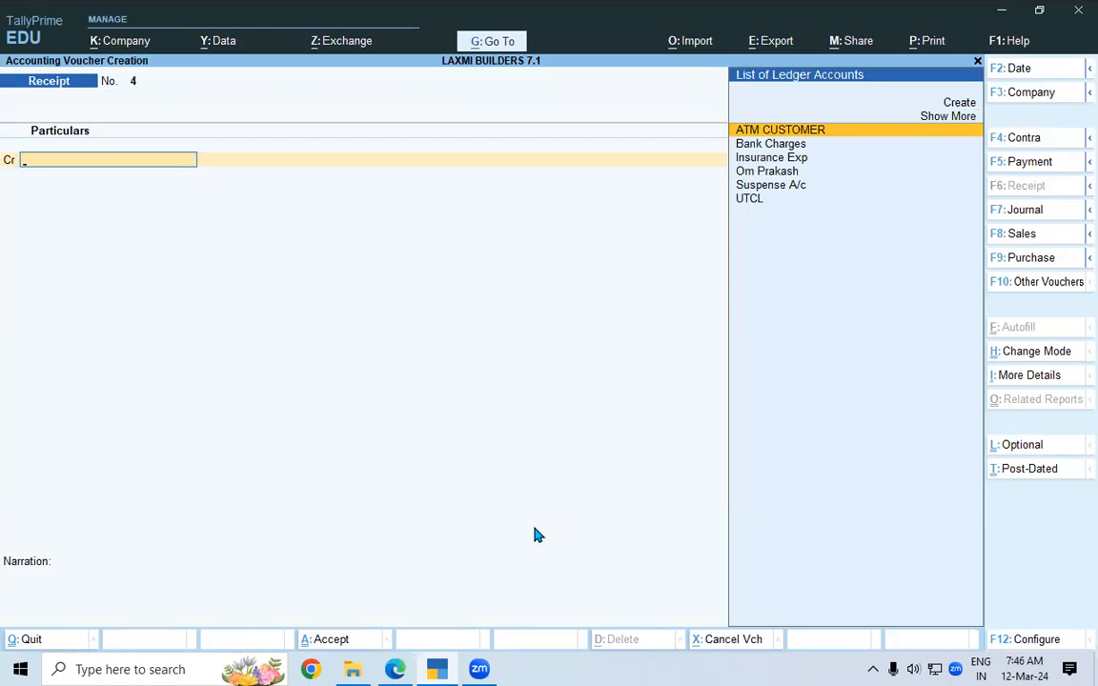
On receipt No. 4, credit Suspense A/c 85,000.00 and debit SBI LOAN A/C.
key(Down)
key(Down)
key(Down)
key(Down)
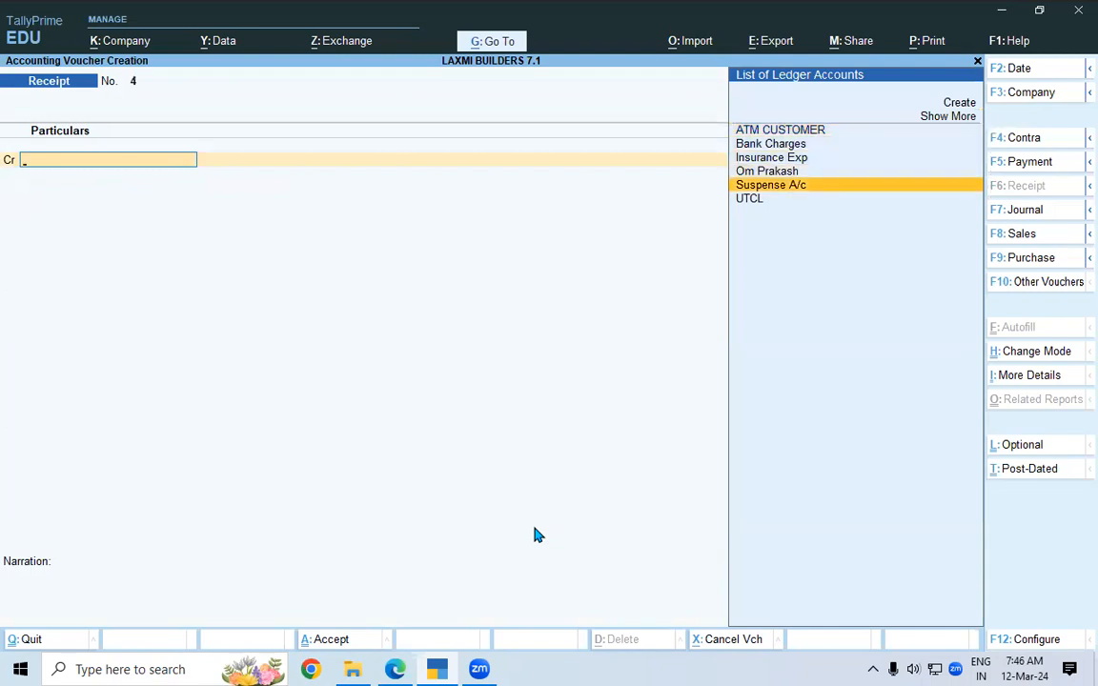
key(Return)
key(alt+Tab)
key(alt+Tab)
text(85000)
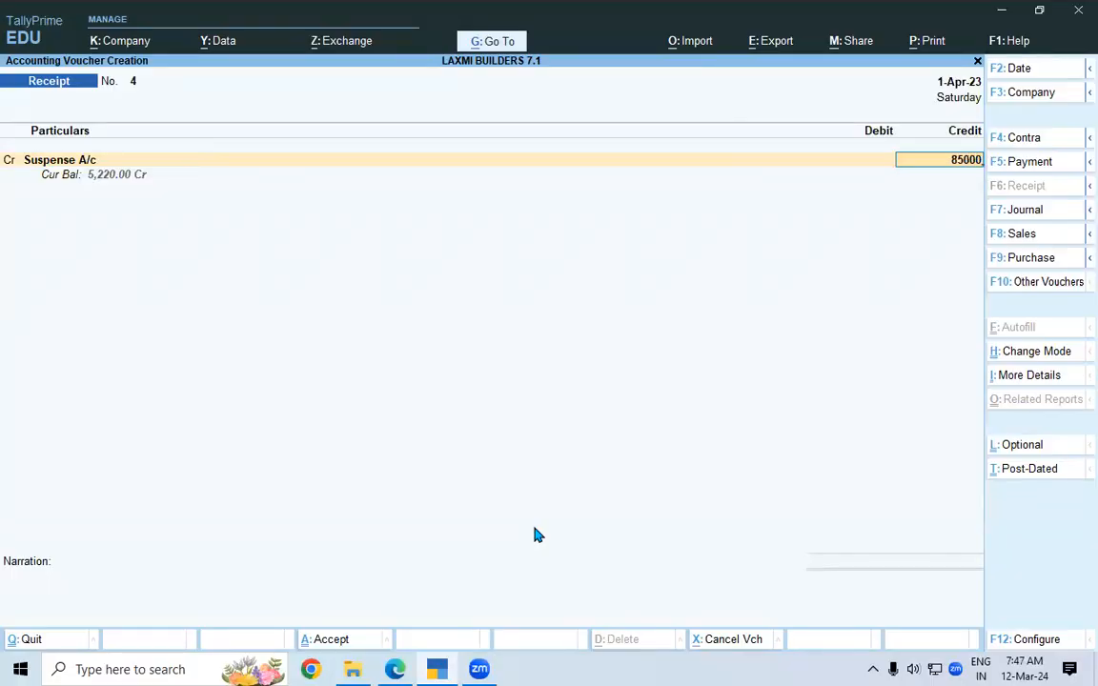
key(Return)
key(Return)
key(Return)
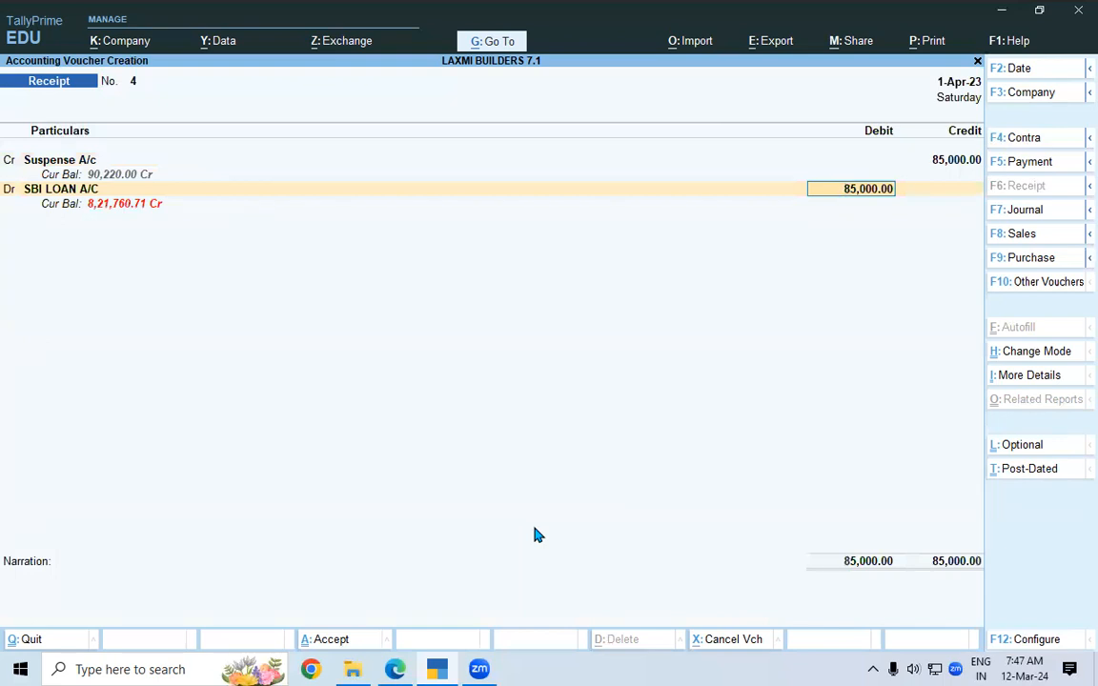
key(Return)
key(Return)
key(Return)
key(Return)
key(Return)
key(Return)
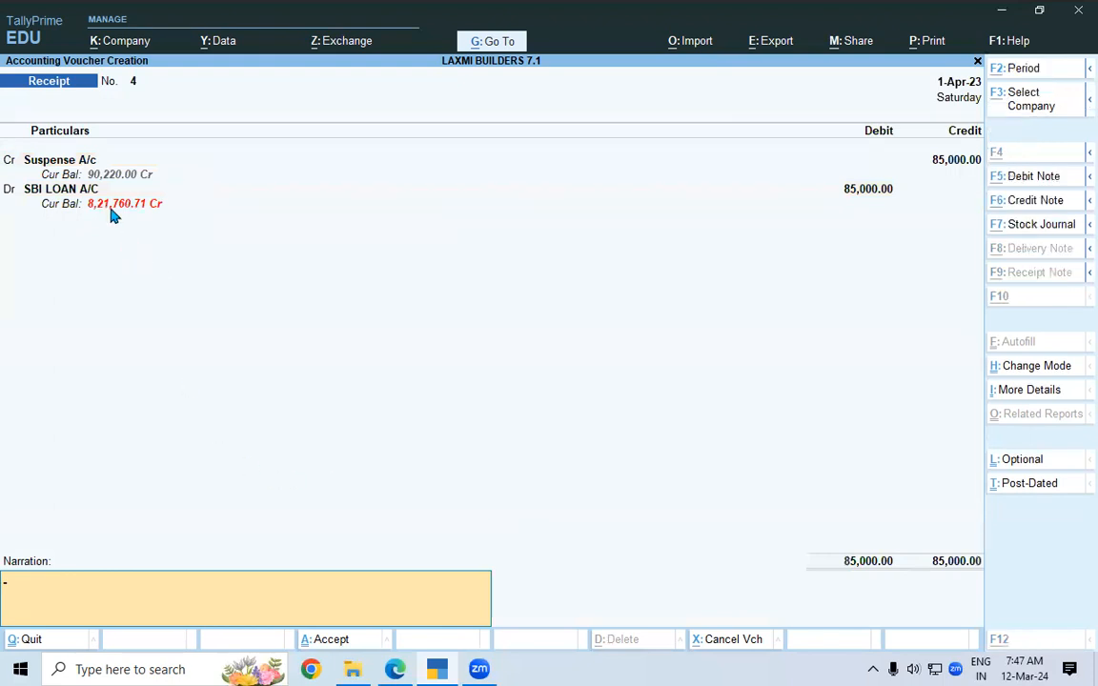
Underline the matching -8,21,760.71 balance on the statement.
key(alt+Tab)
drag(857, 484, 974, 482)
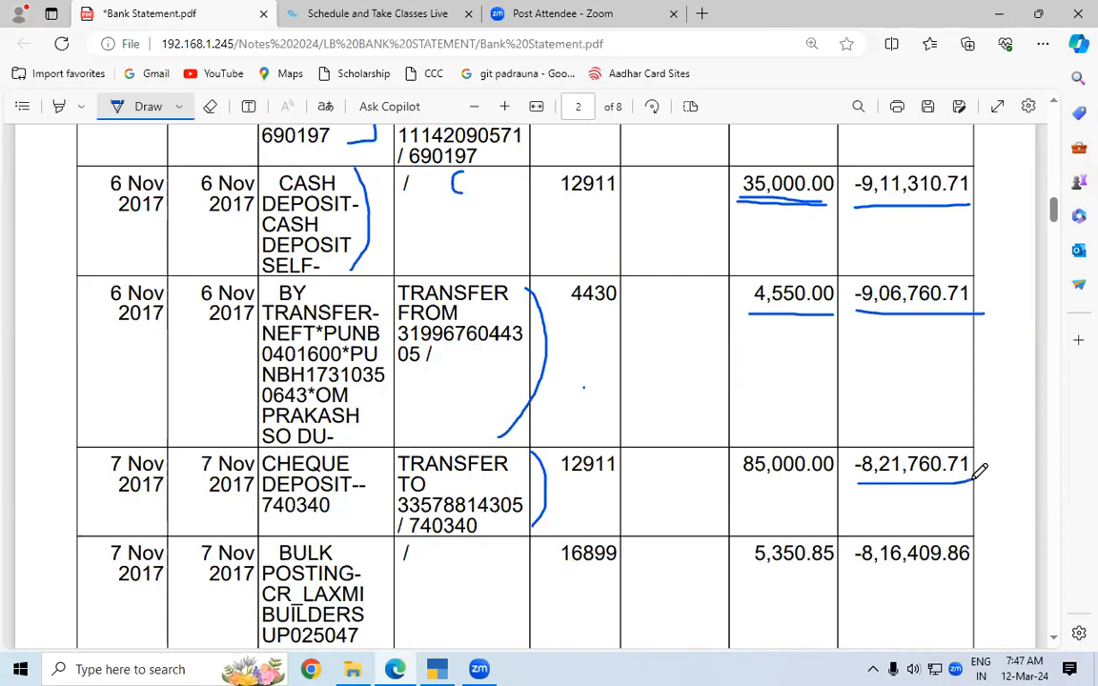
key(alt+Tab)
Save receipt No. 4 and bracket the 5,350.85 bulk posting row on the statement.
click(340, 641)
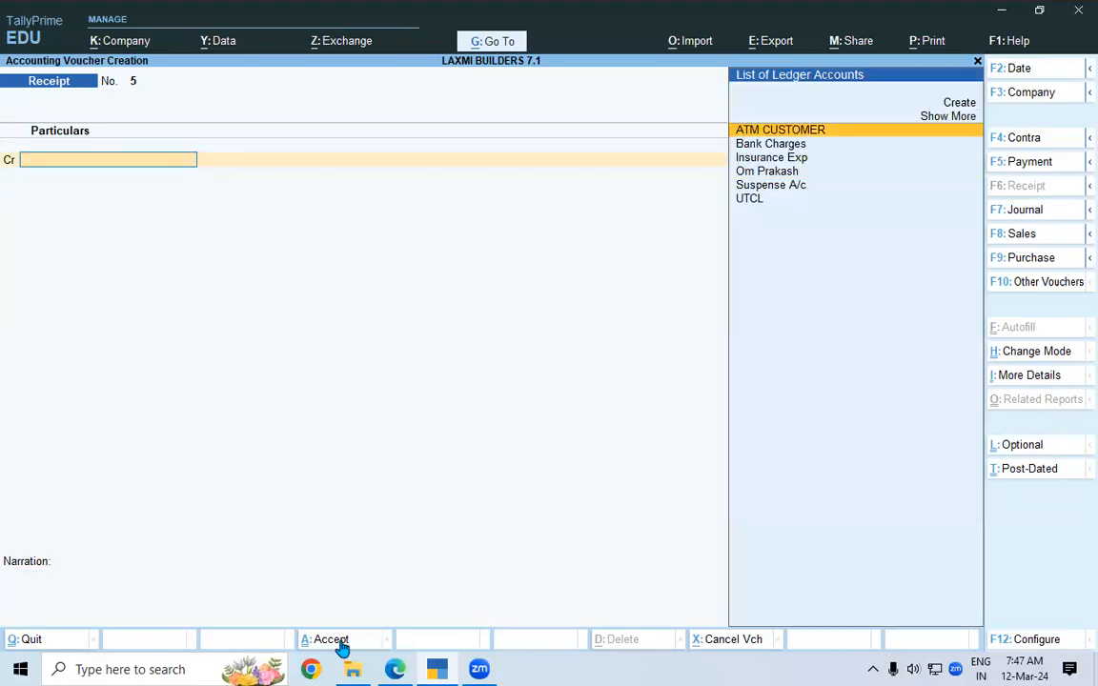
key(alt+Tab)
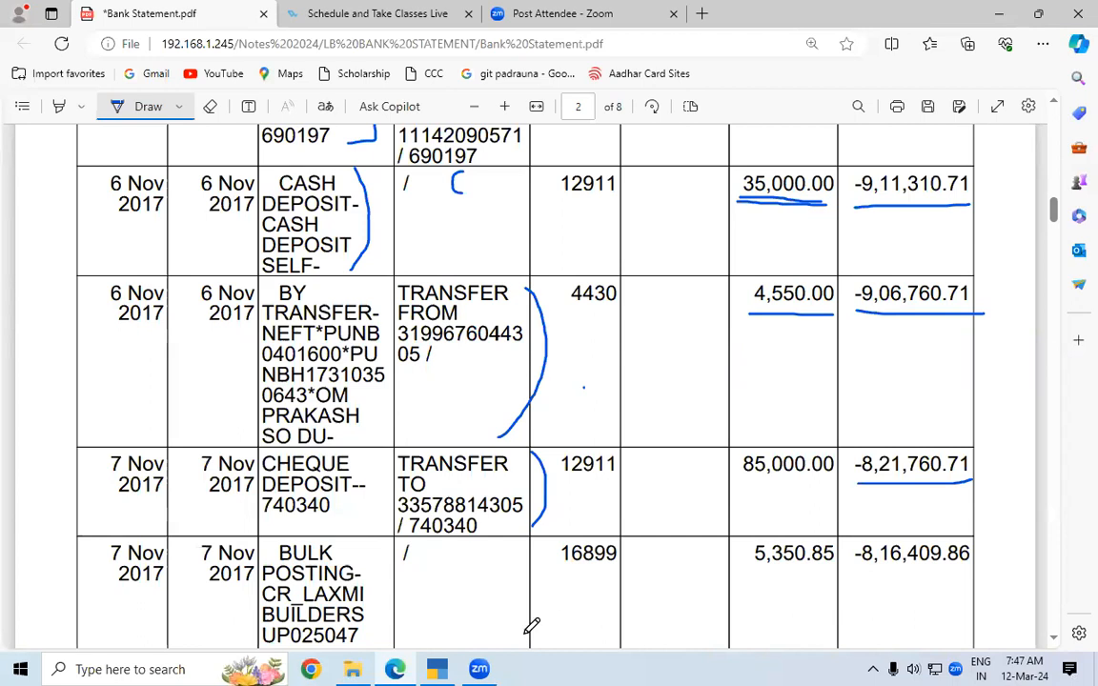
drag(363, 540, 382, 631)
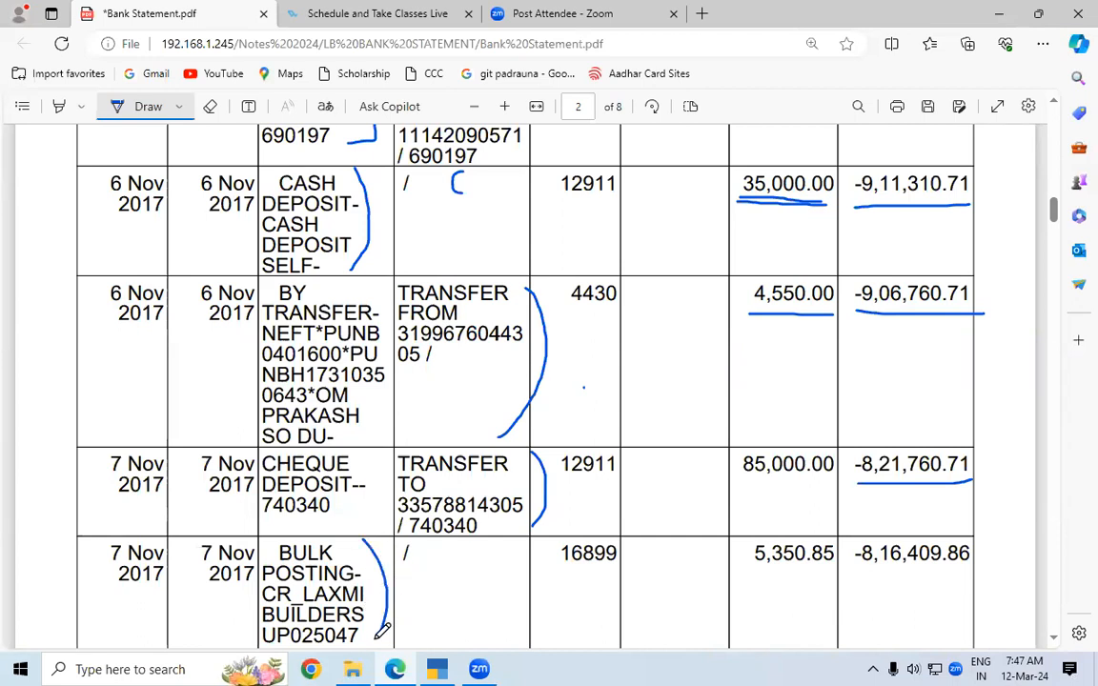
key(alt+Tab)
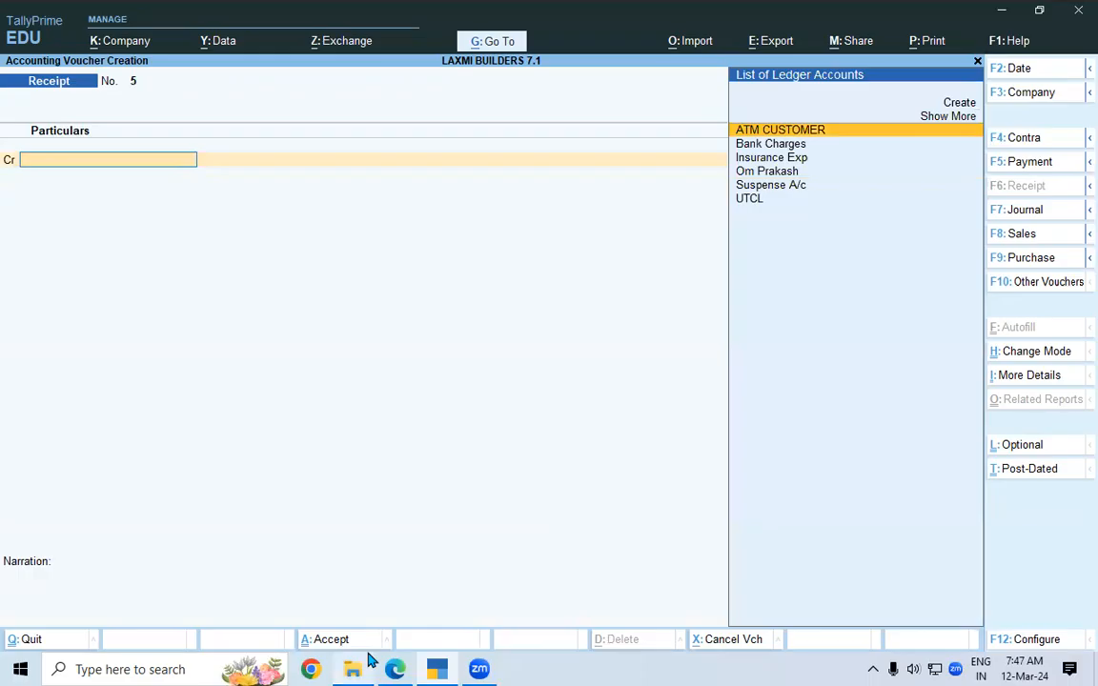
Credit ATM CUSTOMER as a New Ref of 5,350.85, debiting SBI LOAN A/C.
click(781, 131)
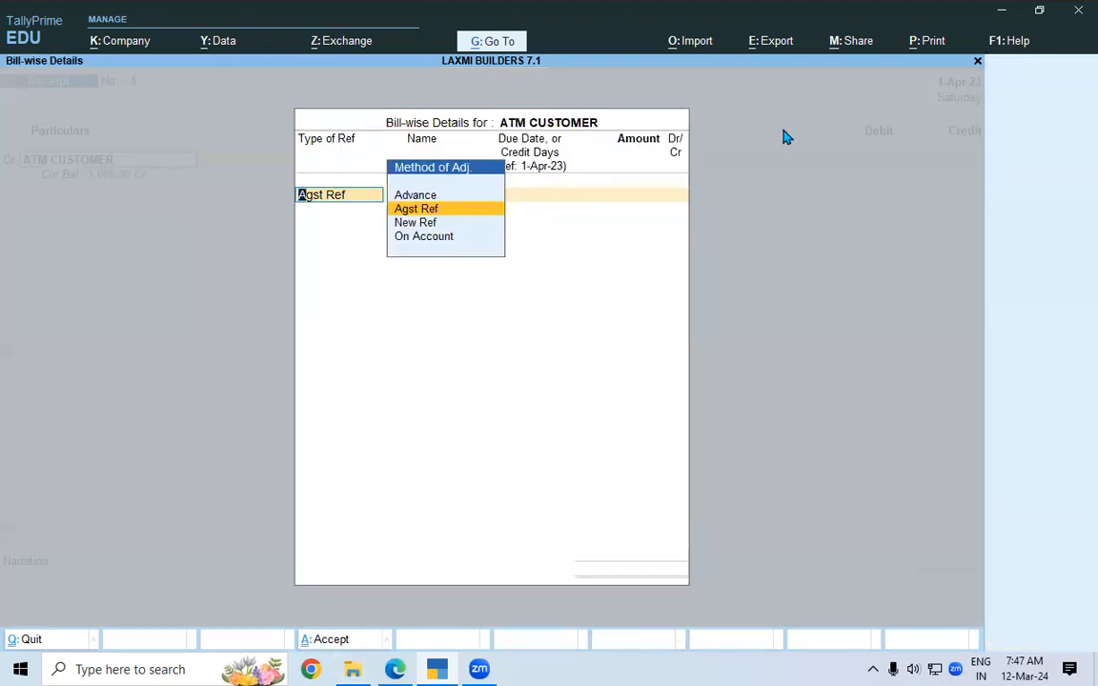
key(Down)
key(Down)
key(Up)
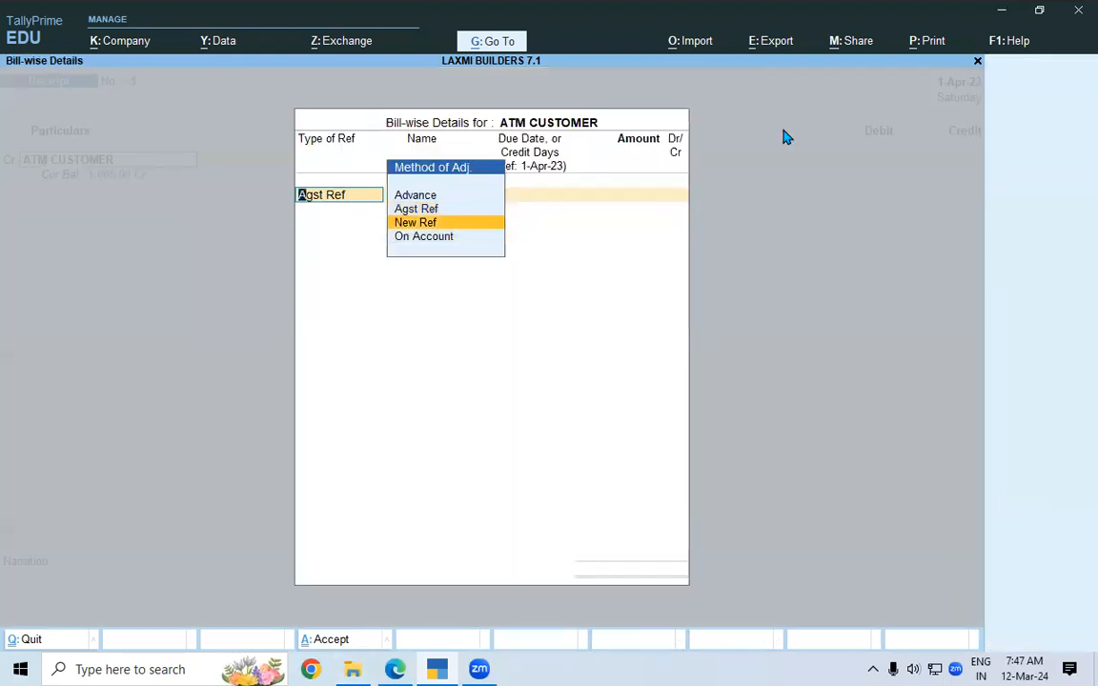
key(Return)
key(Return)
key(alt+Tab)
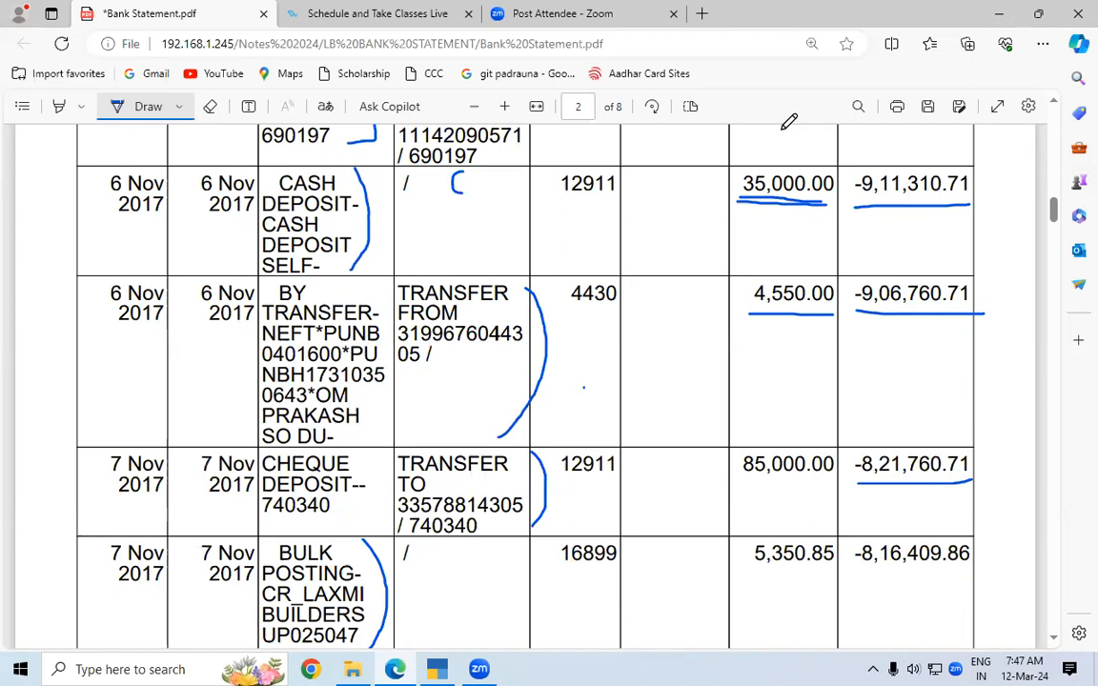
key(alt+Tab)
text(5350)
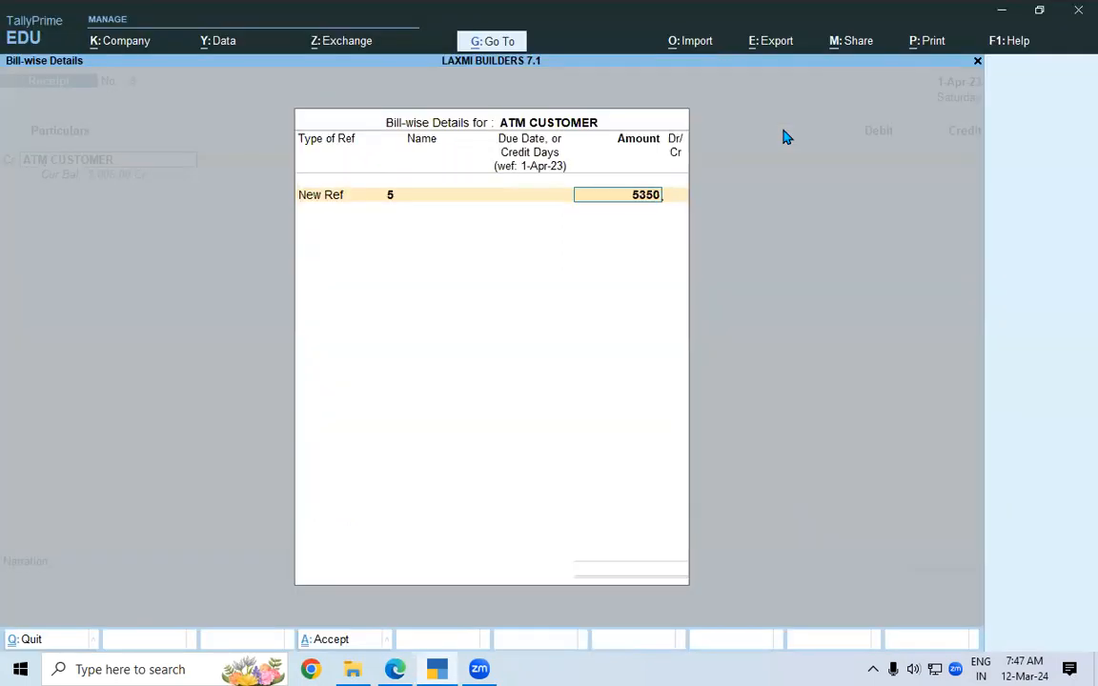
text(.85)
key(Return)
key(Return)
key(Return)
key(Return)
key(Return)
key(Return)
key(Return)
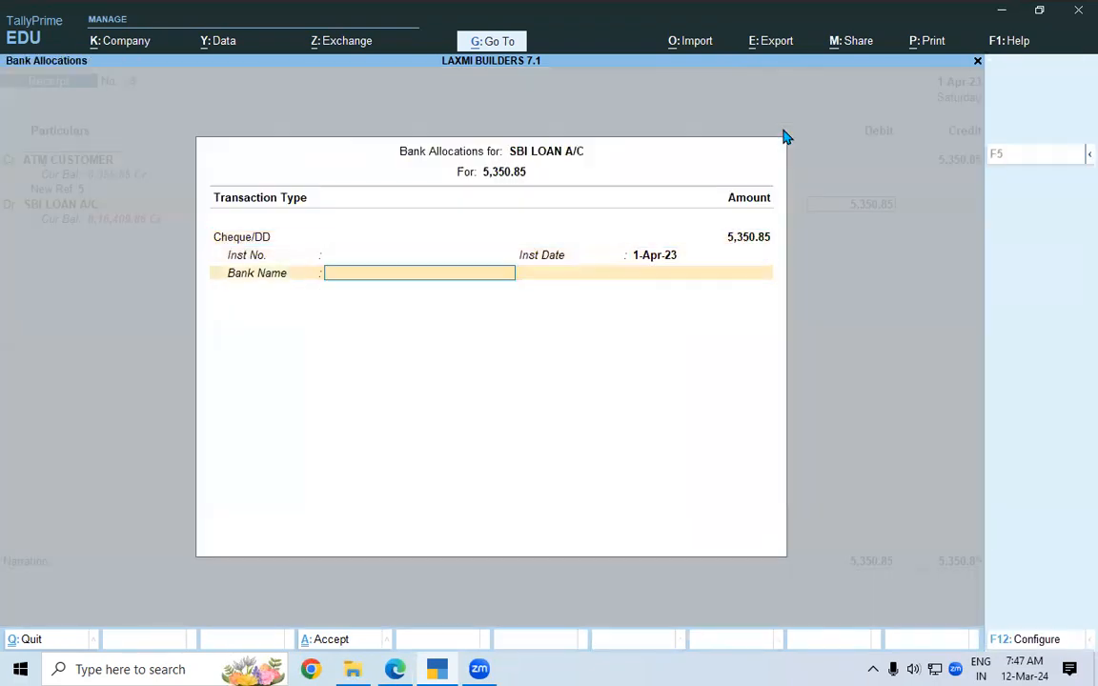
key(Return)
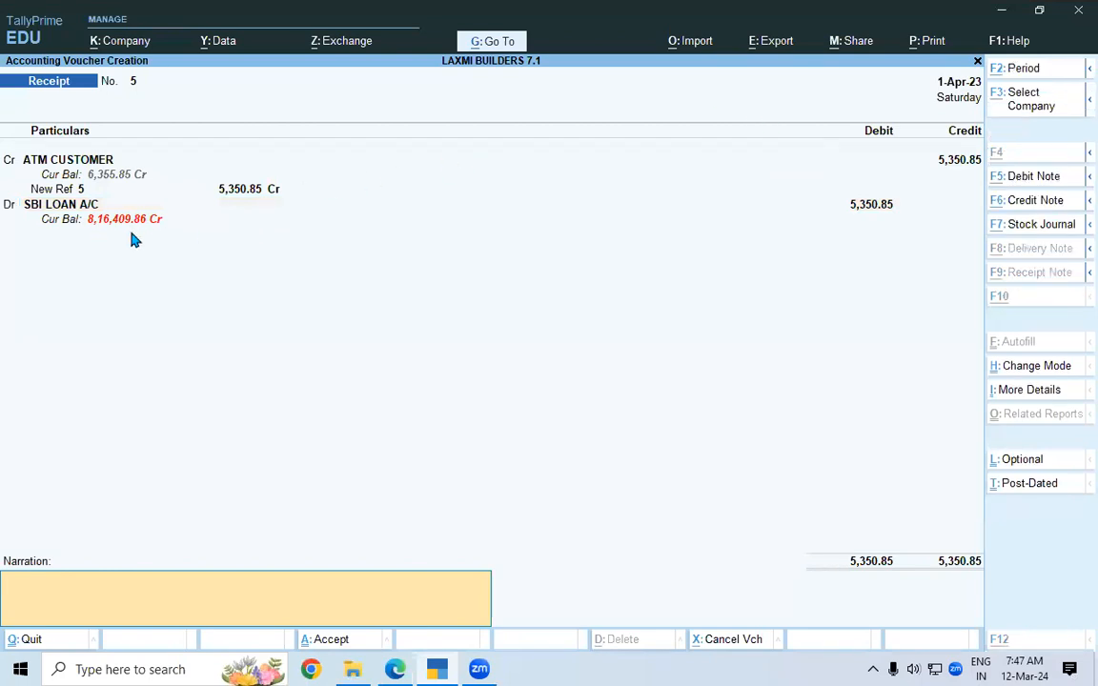
Underline the matching -8,16,409.86 balance and save receipt No. 5.
key(alt+Tab)
drag(849, 571, 973, 570)
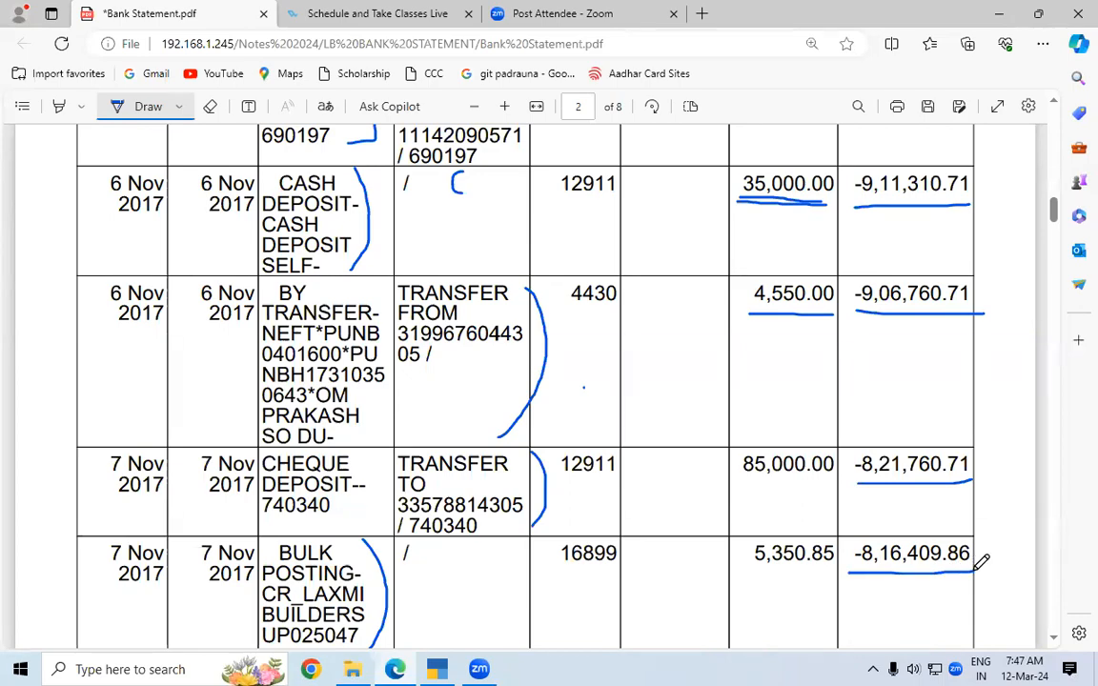
key(alt+Tab)
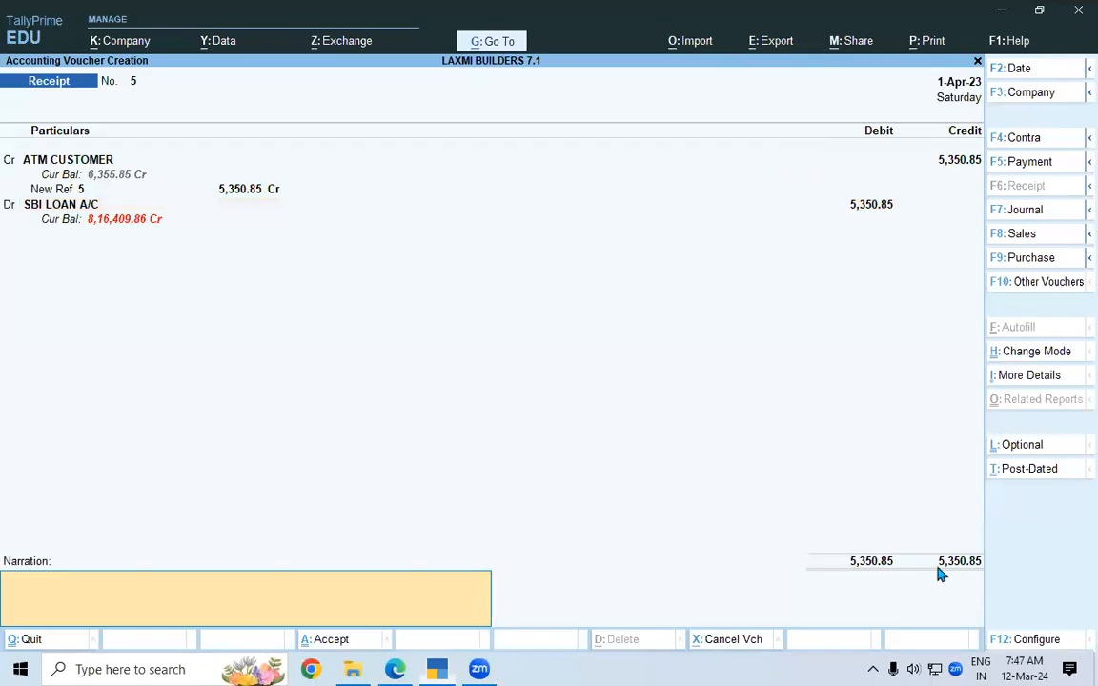
click(322, 642)
Scroll the statement to the 7 Nov entries and mark the 7,700.00 transfer row.
key(alt+Tab)
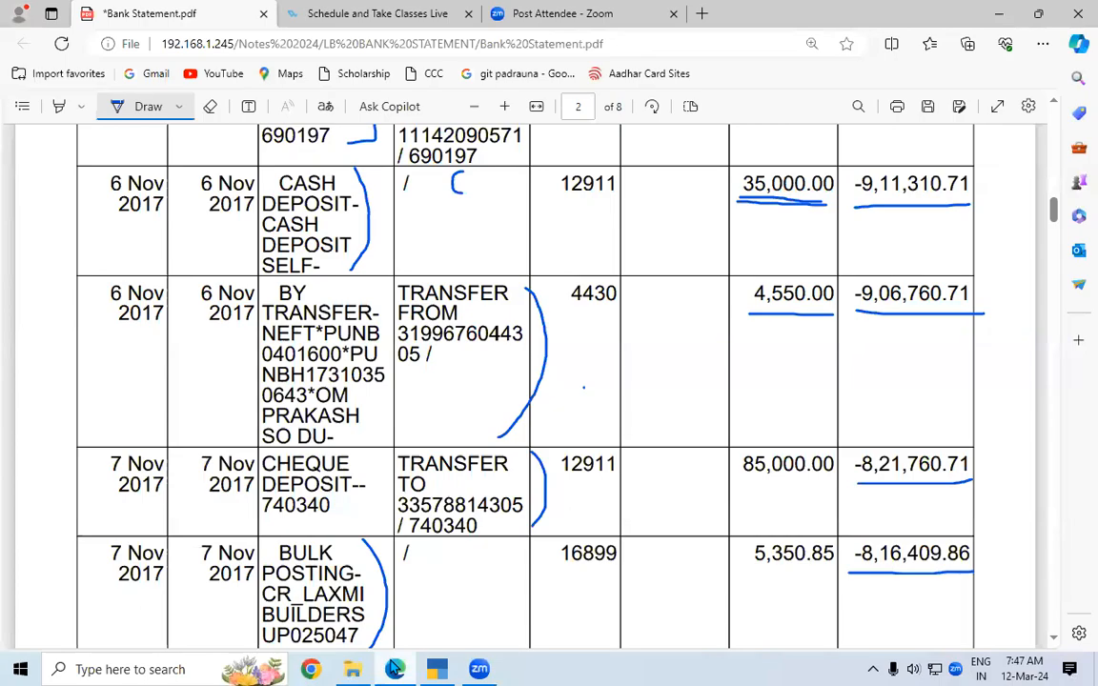
click(391, 664)
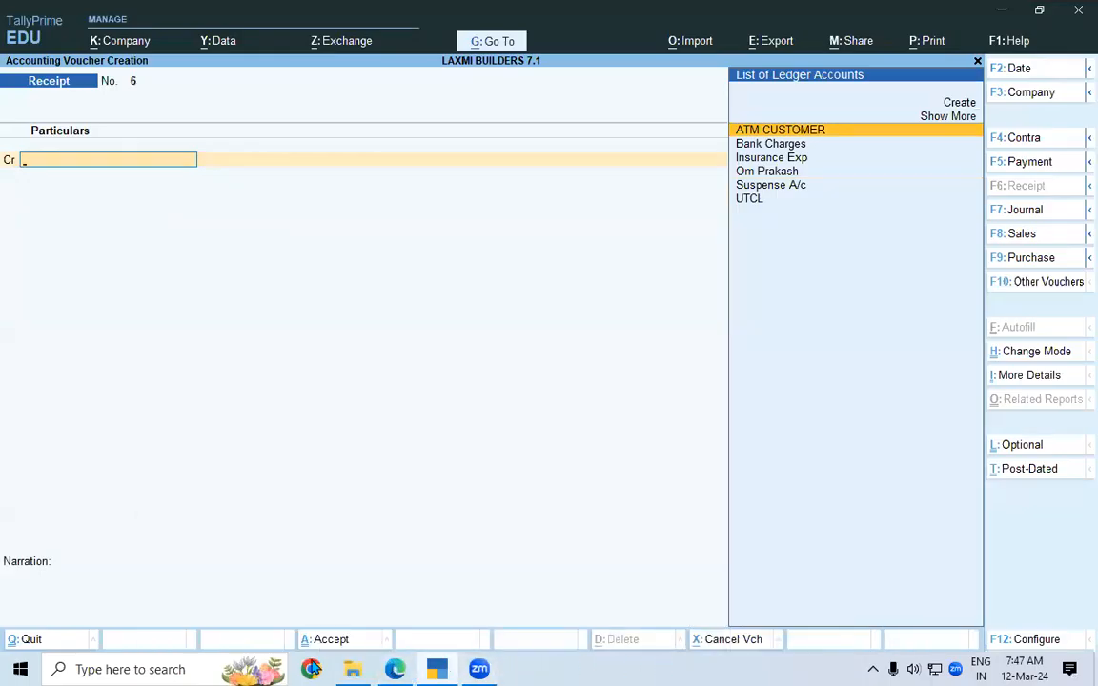
click(392, 664)
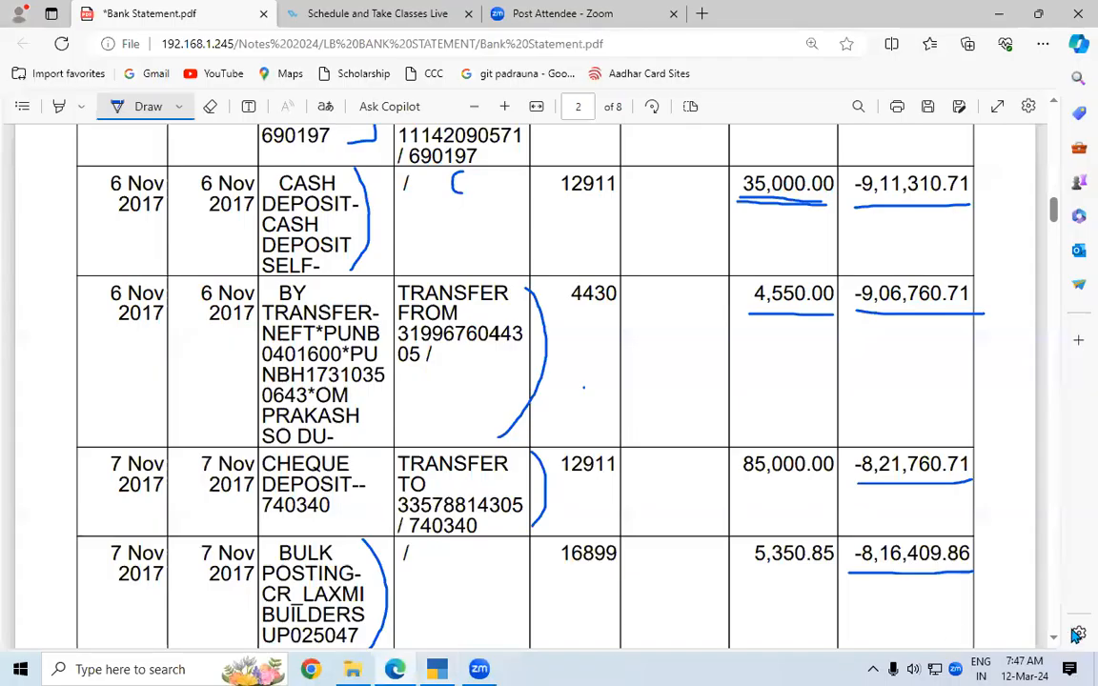
click(1055, 639)
click(1054, 639)
click(1055, 639)
click(1055, 640)
click(1055, 639)
click(1055, 639)
click(1055, 639)
click(1055, 639)
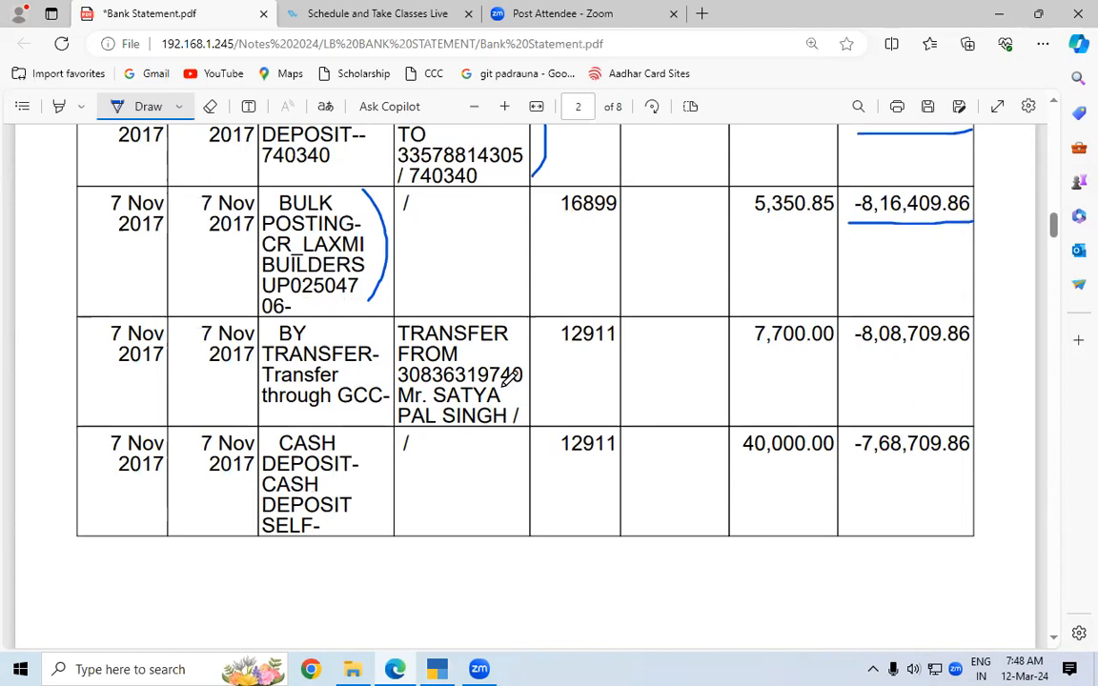
drag(501, 389, 522, 409)
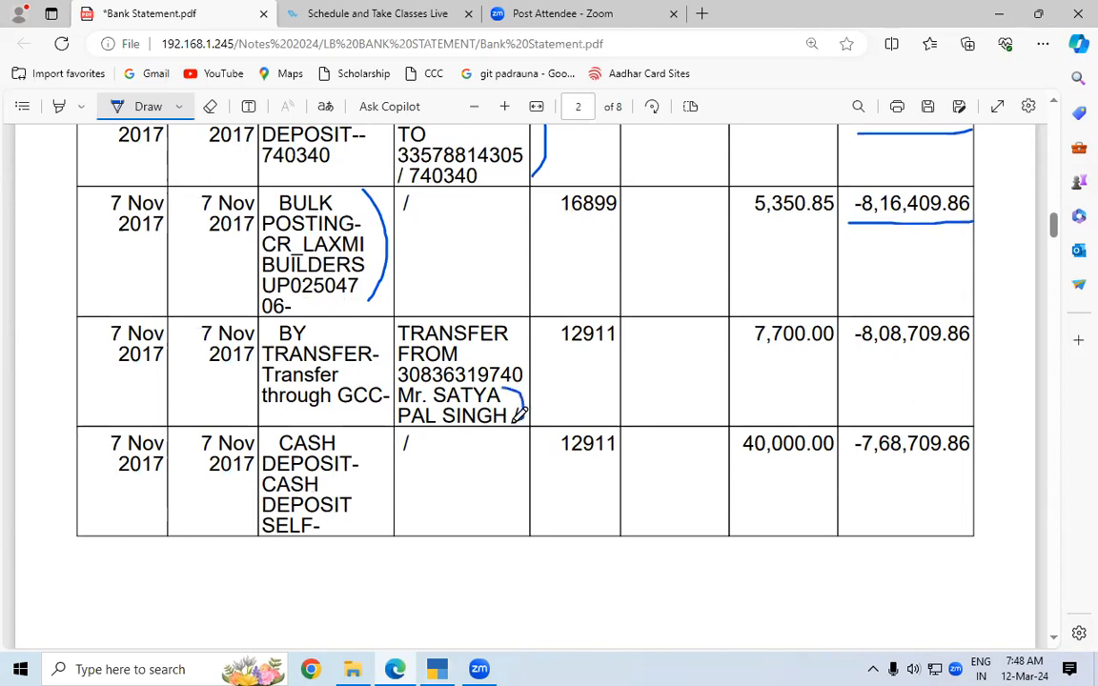